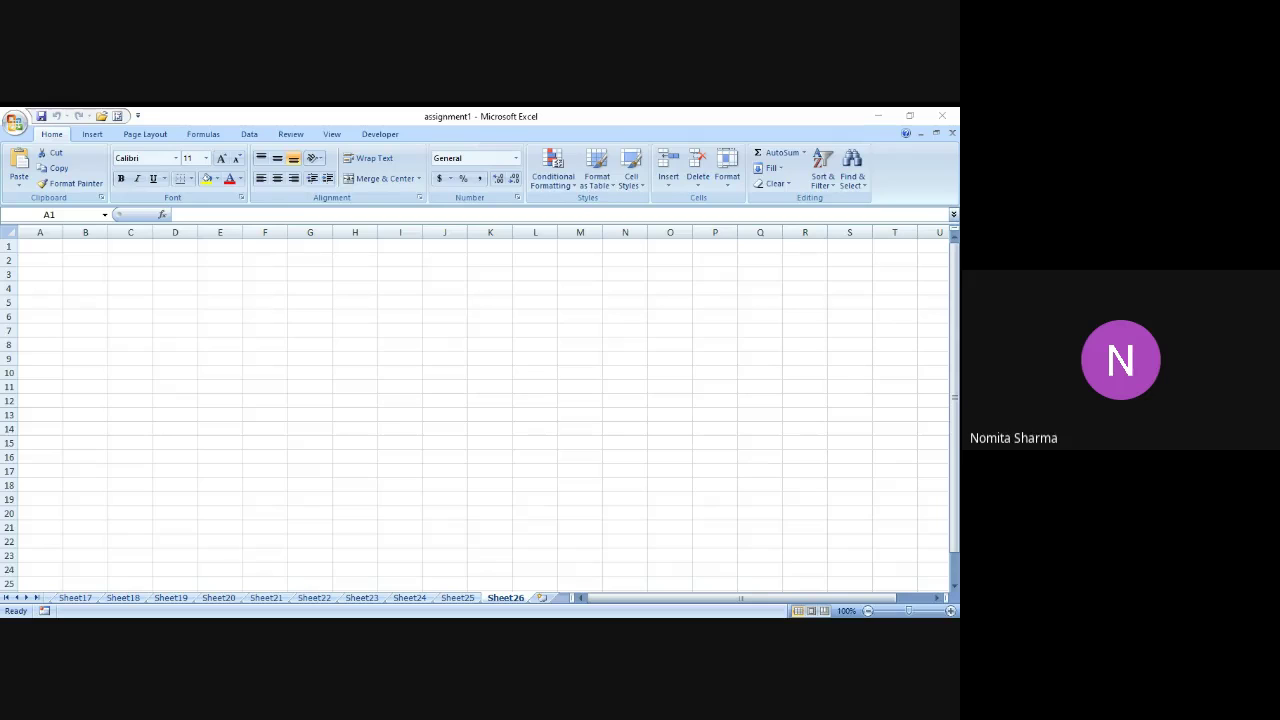
Step: Enter the sheet title as "Lease" in A1 and "Purchase Decision" in B1
{"action": "key", "text": "alt+Tab"}
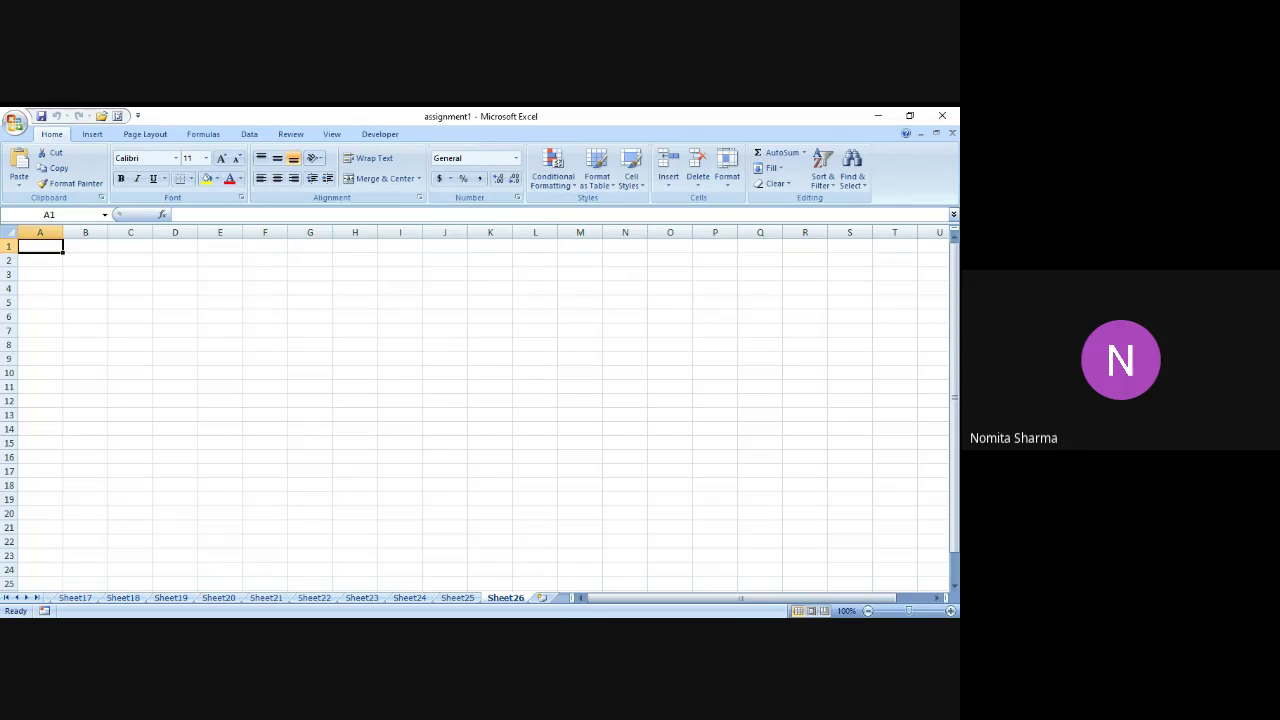
{"action": "type", "text": "Lease"}
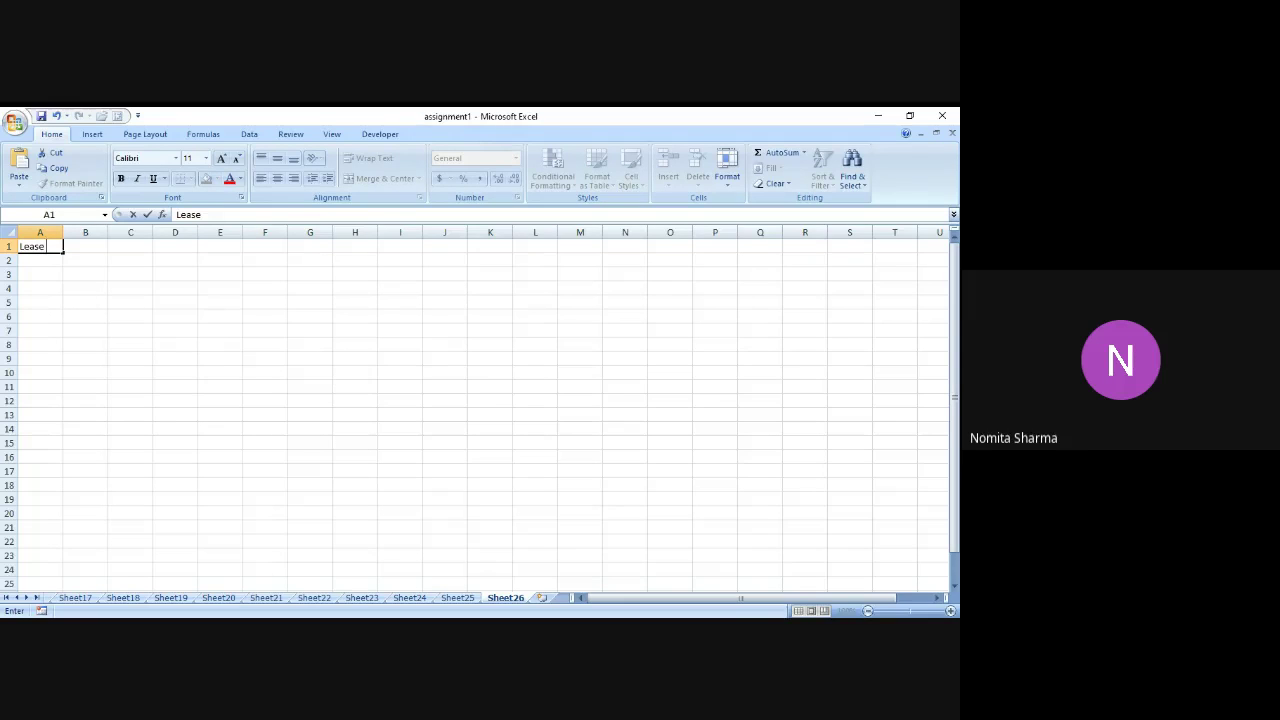
{"action": "left_click", "coordinate": [85, 246]}
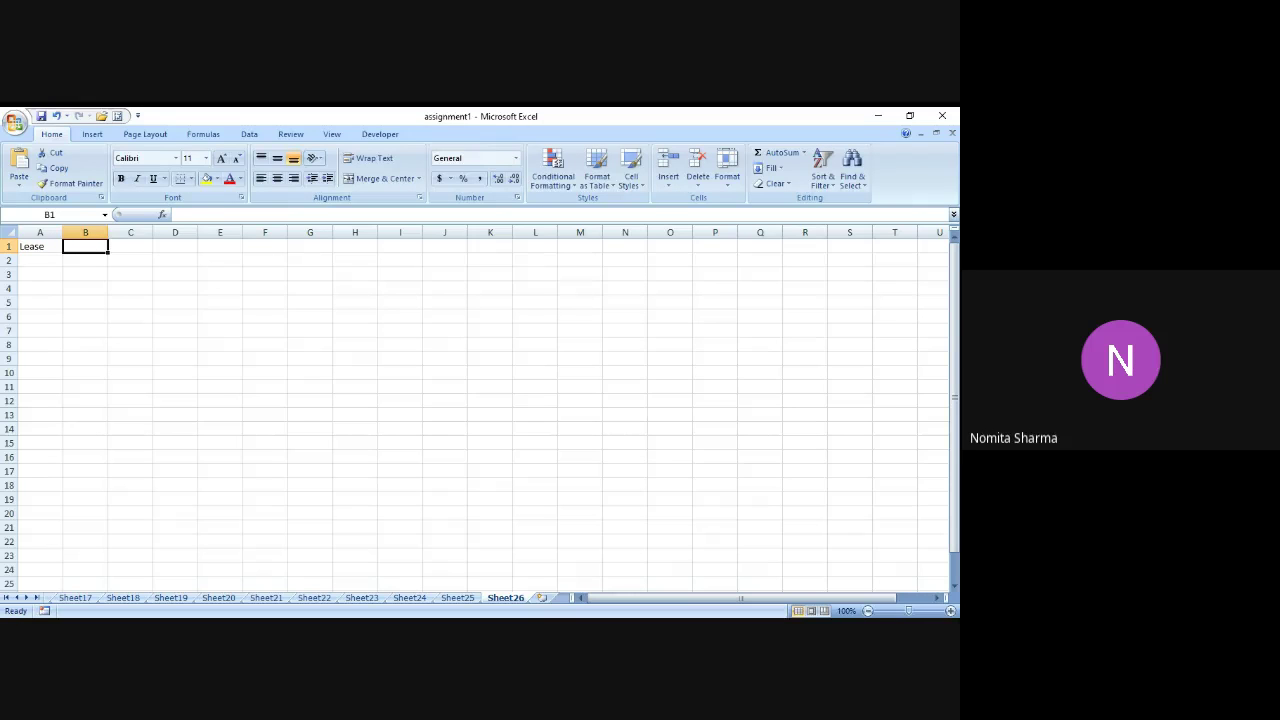
{"action": "type", "text": "Purchase"}
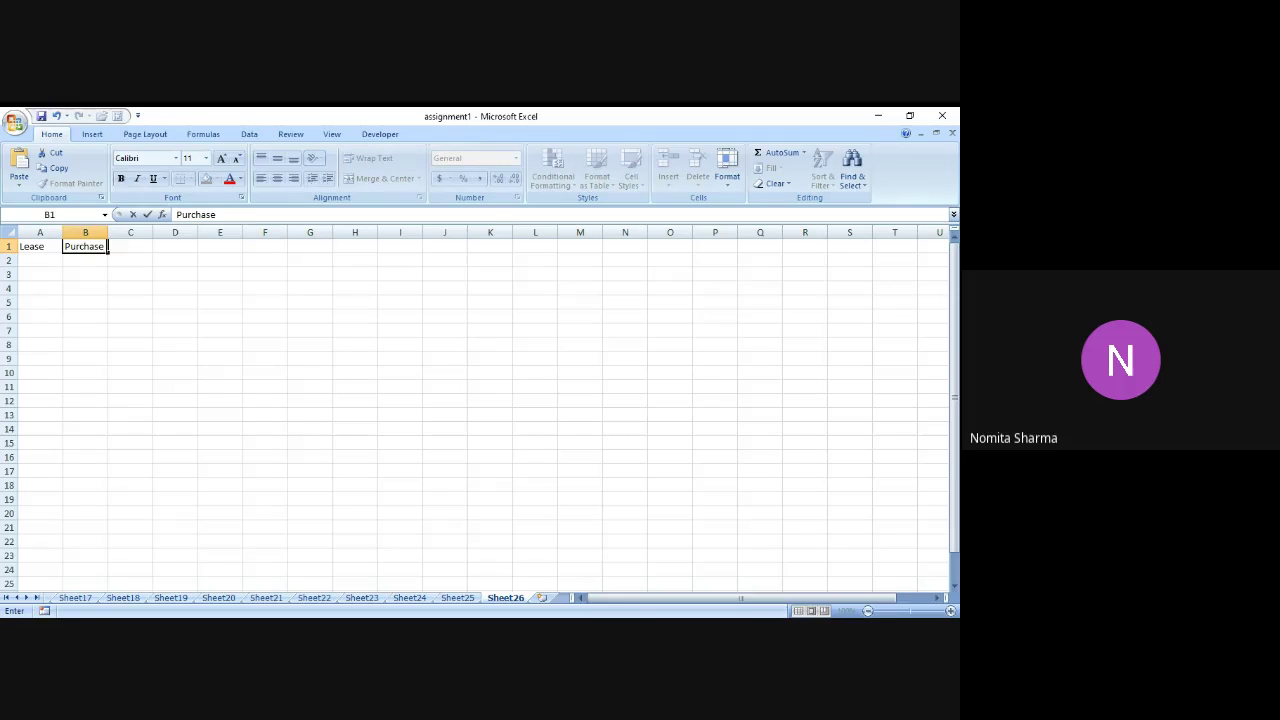
{"action": "type", "text": " Decision"}
{"action": "key", "text": "Return"}
Step: Format the entire worksheet in bold with font size 16
{"action": "left_click", "coordinate": [40, 246]}
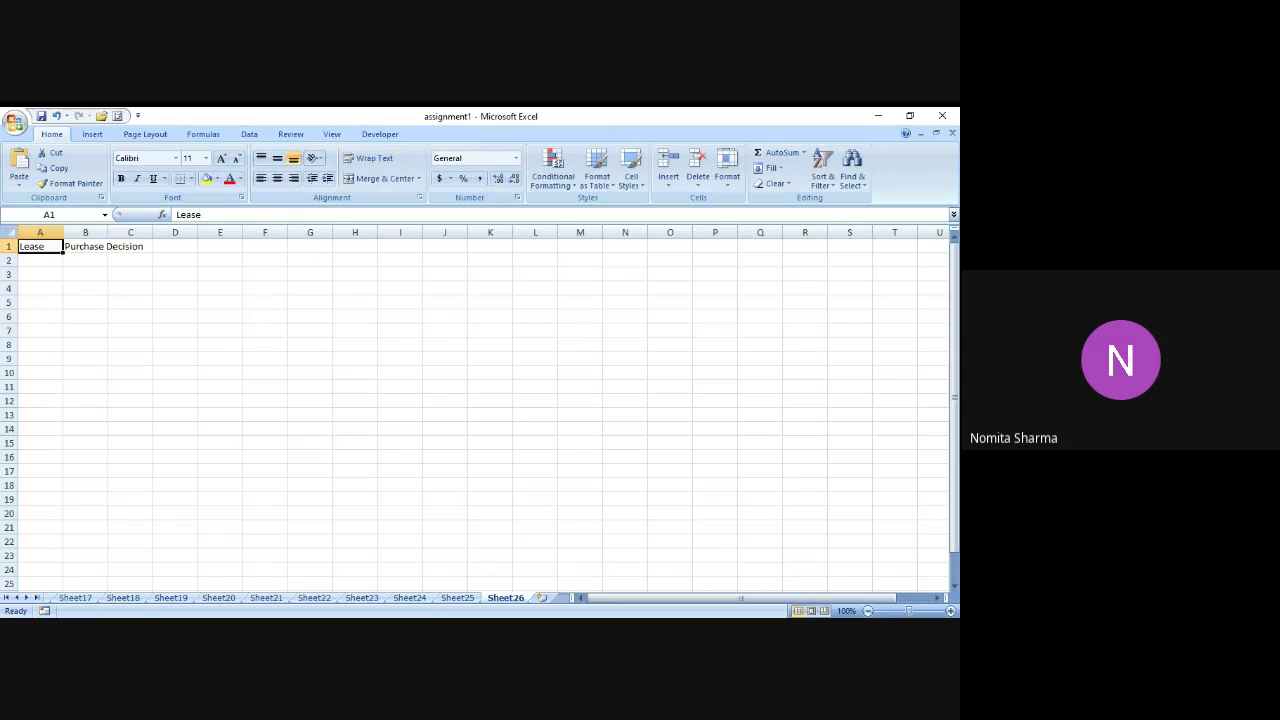
{"action": "left_click", "coordinate": [8, 231]}
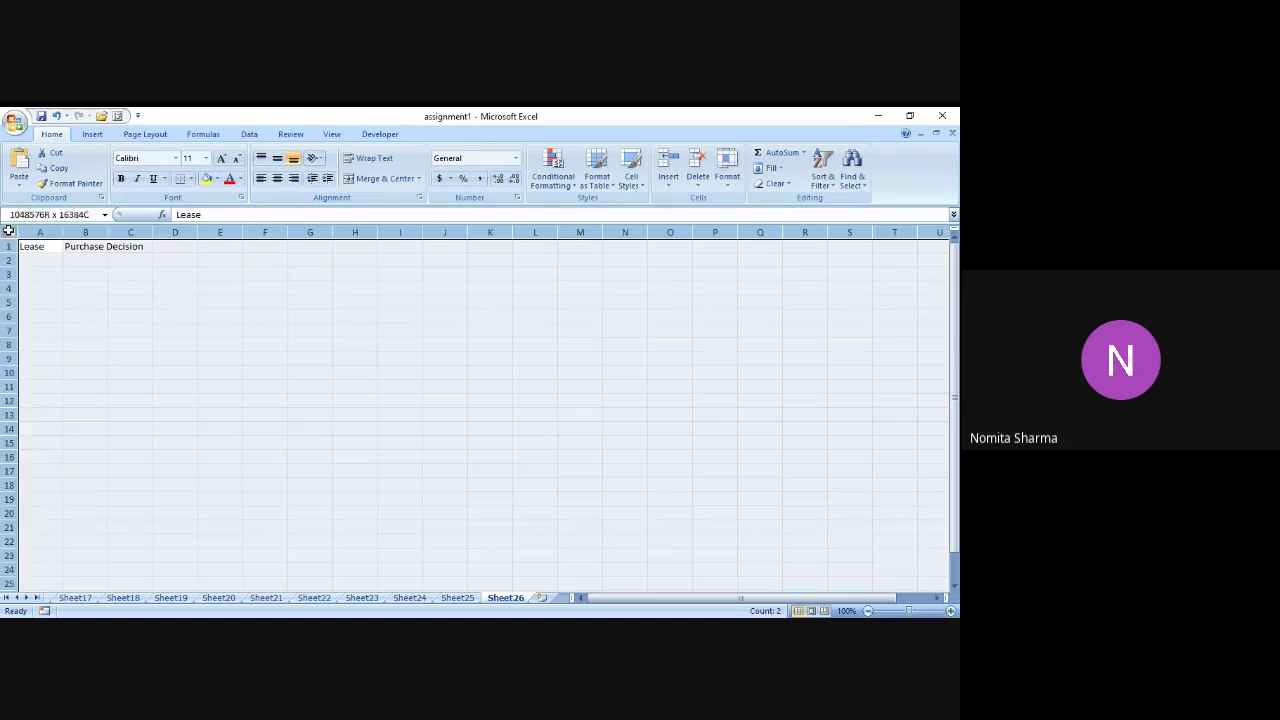
{"action": "left_click", "coordinate": [206, 163]}
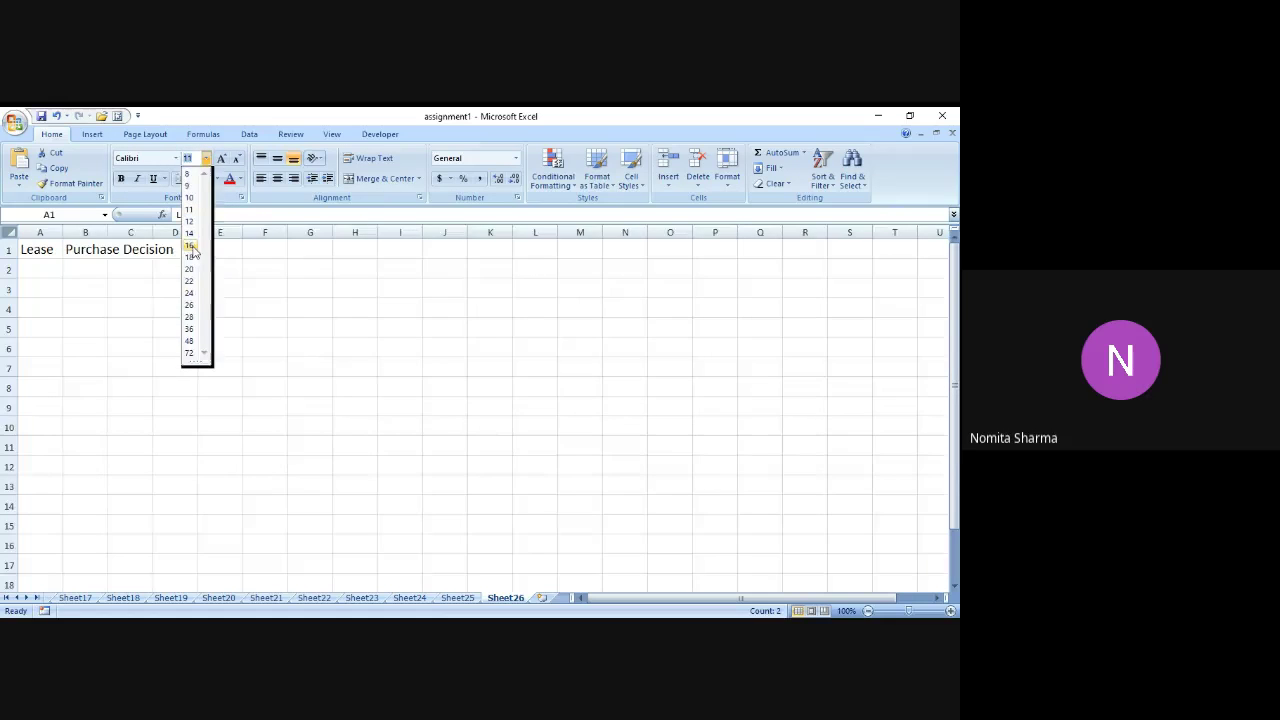
{"action": "left_click", "coordinate": [190, 245]}
{"action": "left_click", "coordinate": [121, 178]}
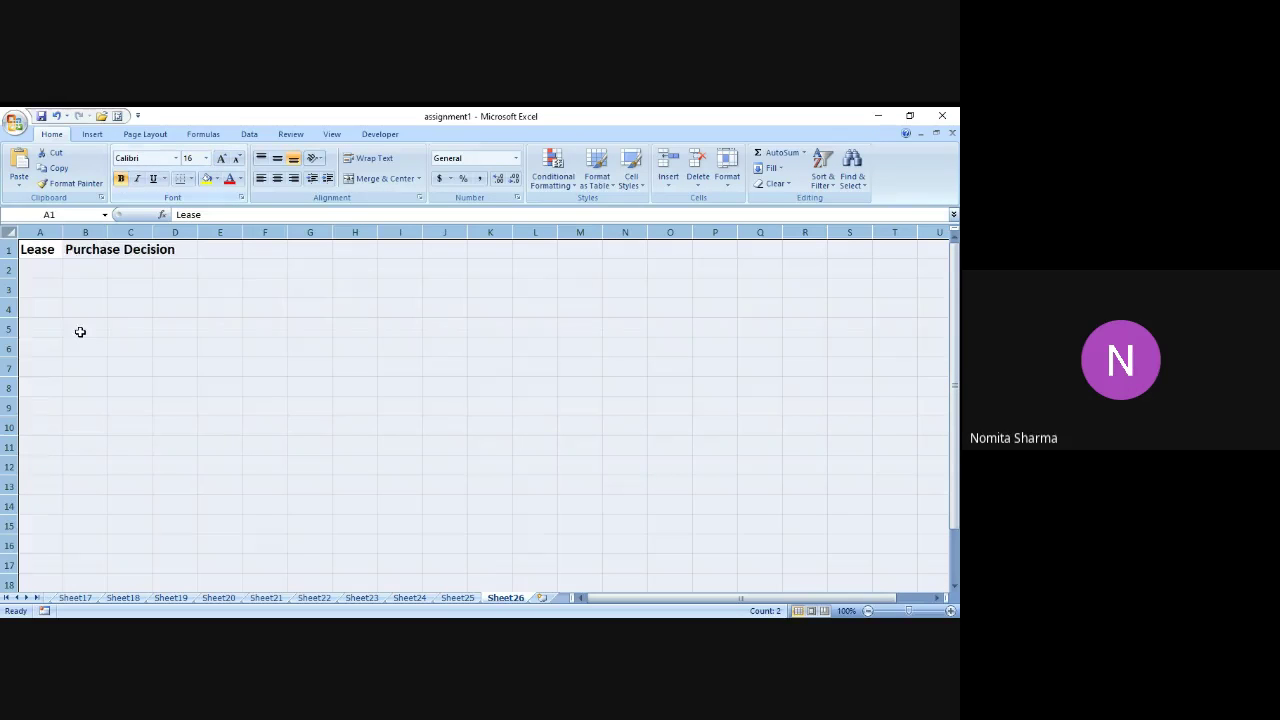
Step: Enter the label "Cost of car" in A3 and its value 2000 in C3
{"action": "left_click", "coordinate": [41, 292]}
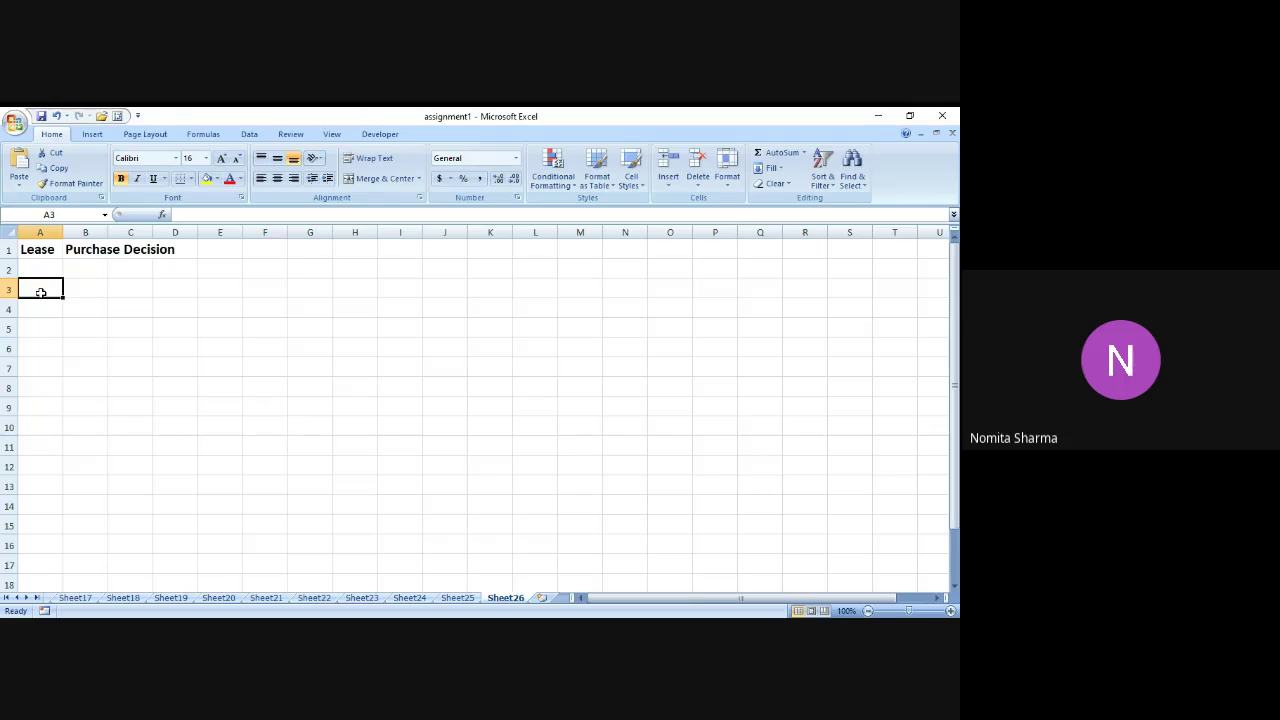
{"action": "type", "text": "Cos"}
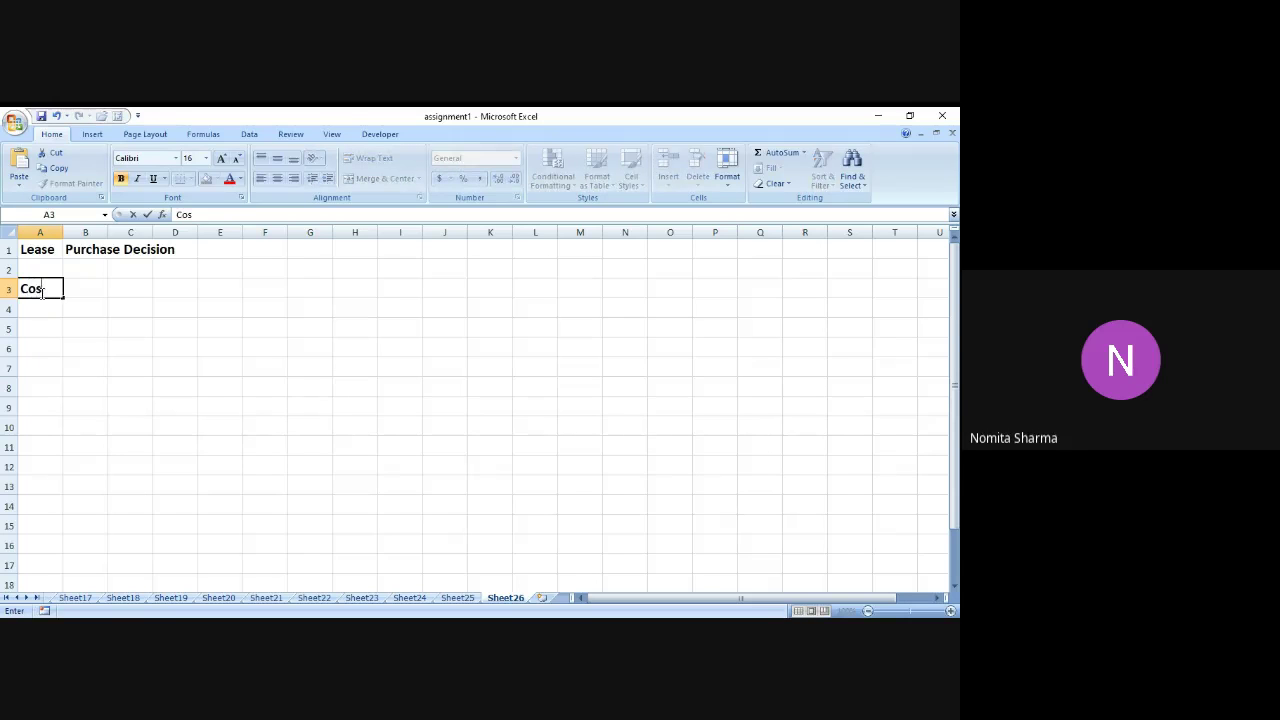
{"action": "type", "text": "t of car"}
{"action": "key", "text": "Tab"}
{"action": "key", "text": "Tab"}
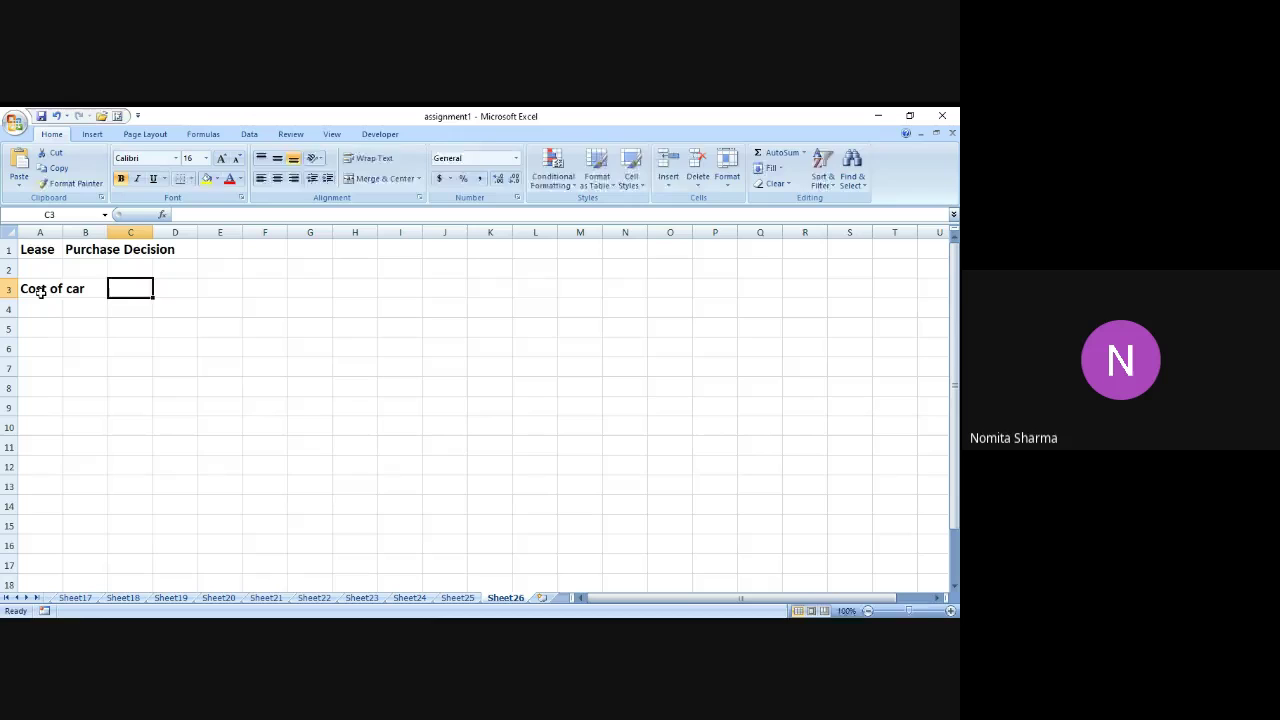
{"action": "type", "text": "2000"}
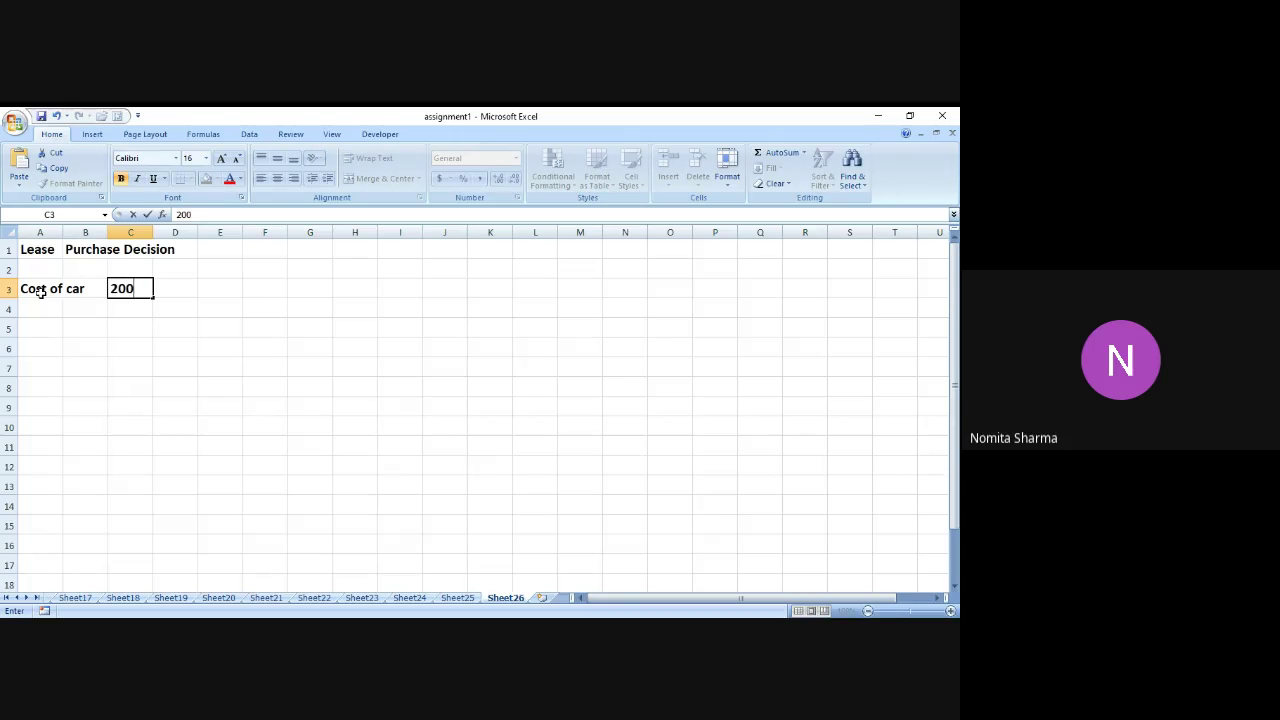
{"action": "key", "text": "Return"}
Step: Enter the label "Lease payment" in A4 and its value 500 in C4
{"action": "key", "text": "Left"}
{"action": "key", "text": "Left"}
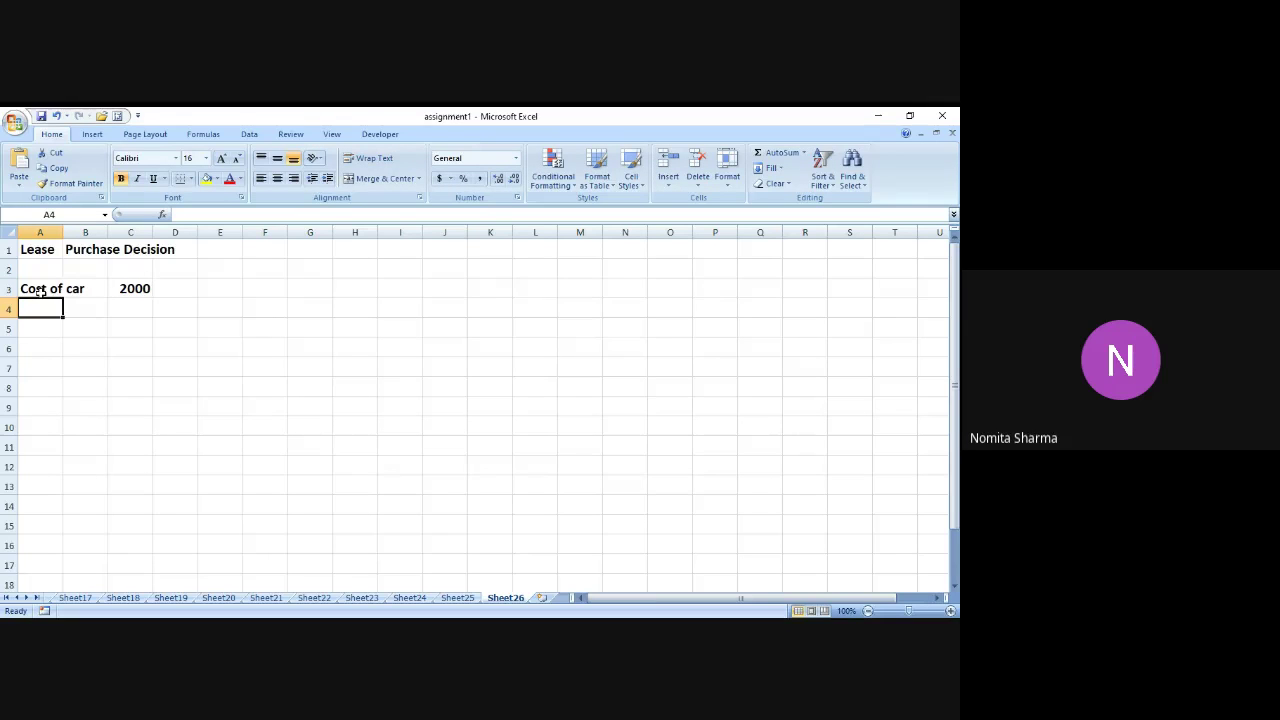
{"action": "type", "text": "LAEASE"}
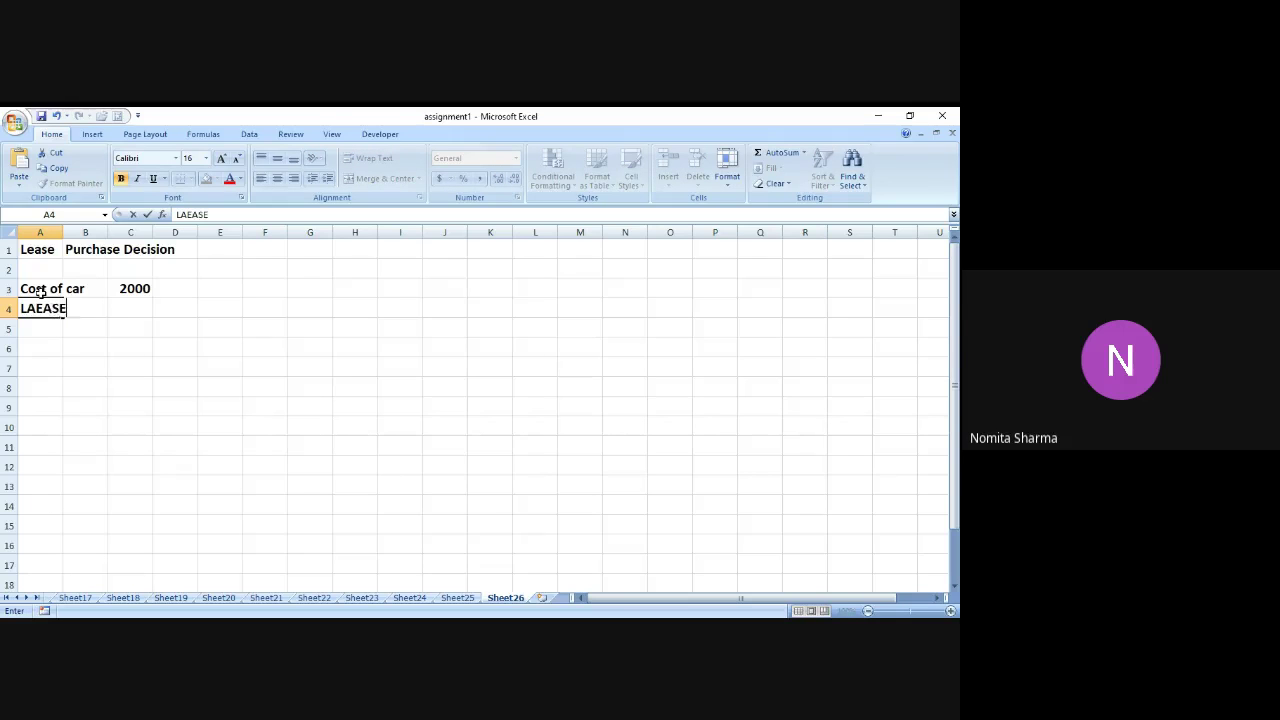
{"action": "key", "text": "BackSpace"}
{"action": "key", "text": "BackSpace"}
{"action": "key", "text": "BackSpace"}
{"action": "key", "text": "BackSpace"}
{"action": "type", "text": "ease payment"}
{"action": "key", "text": "Tab"}
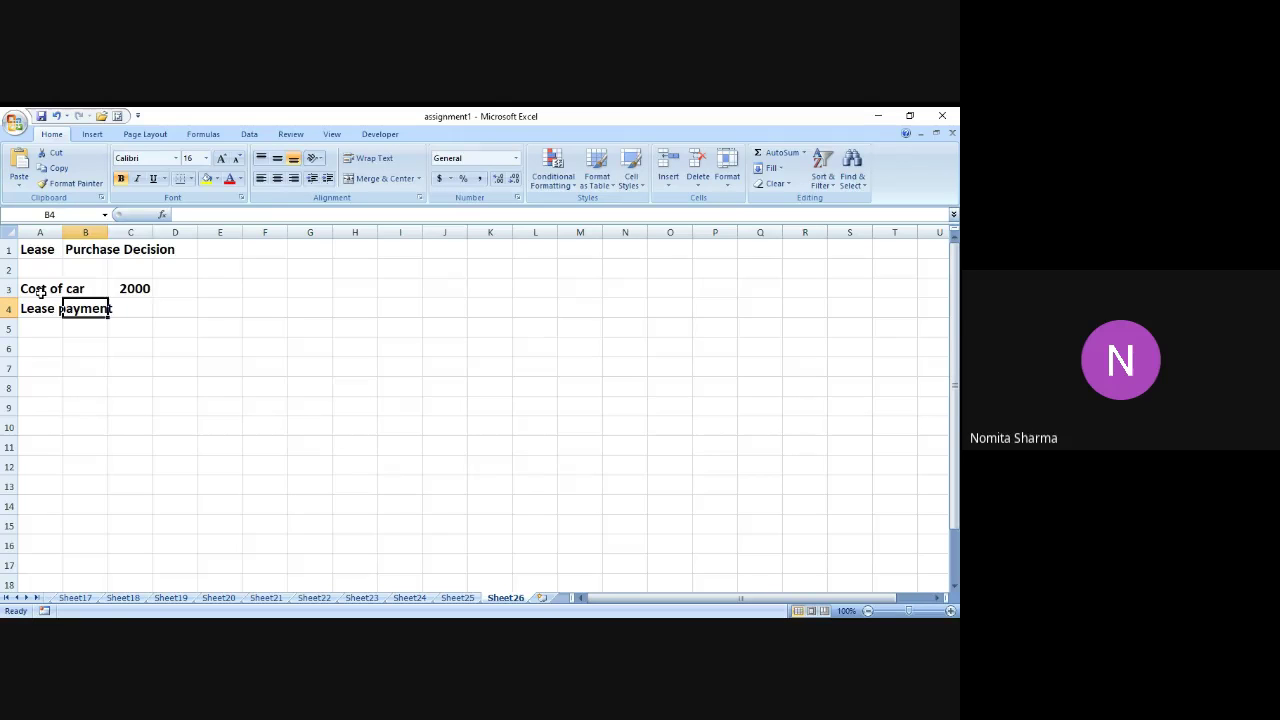
{"action": "key", "text": "Tab"}
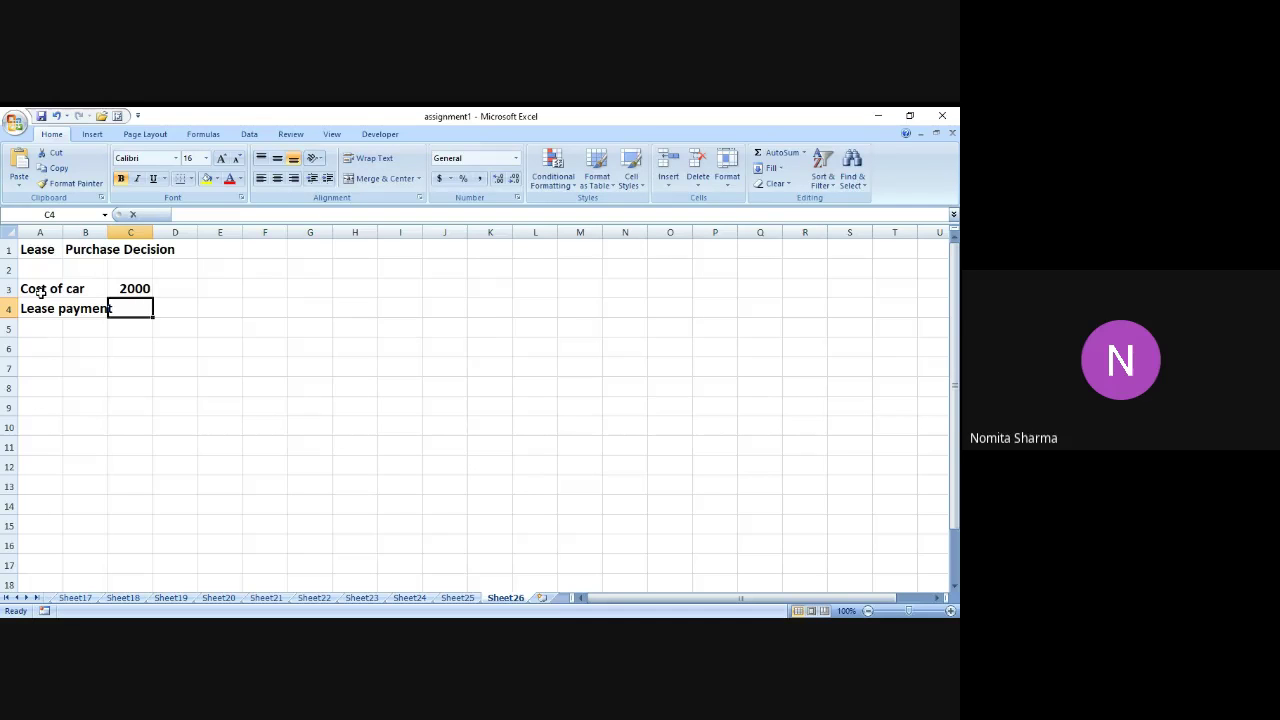
{"action": "type", "text": "500"}
{"action": "key", "text": "ctrl+Return"}
Step: Replace the label in A4 with "Annual interest Rate"
{"action": "key", "text": "Left"}
{"action": "key", "text": "Left"}
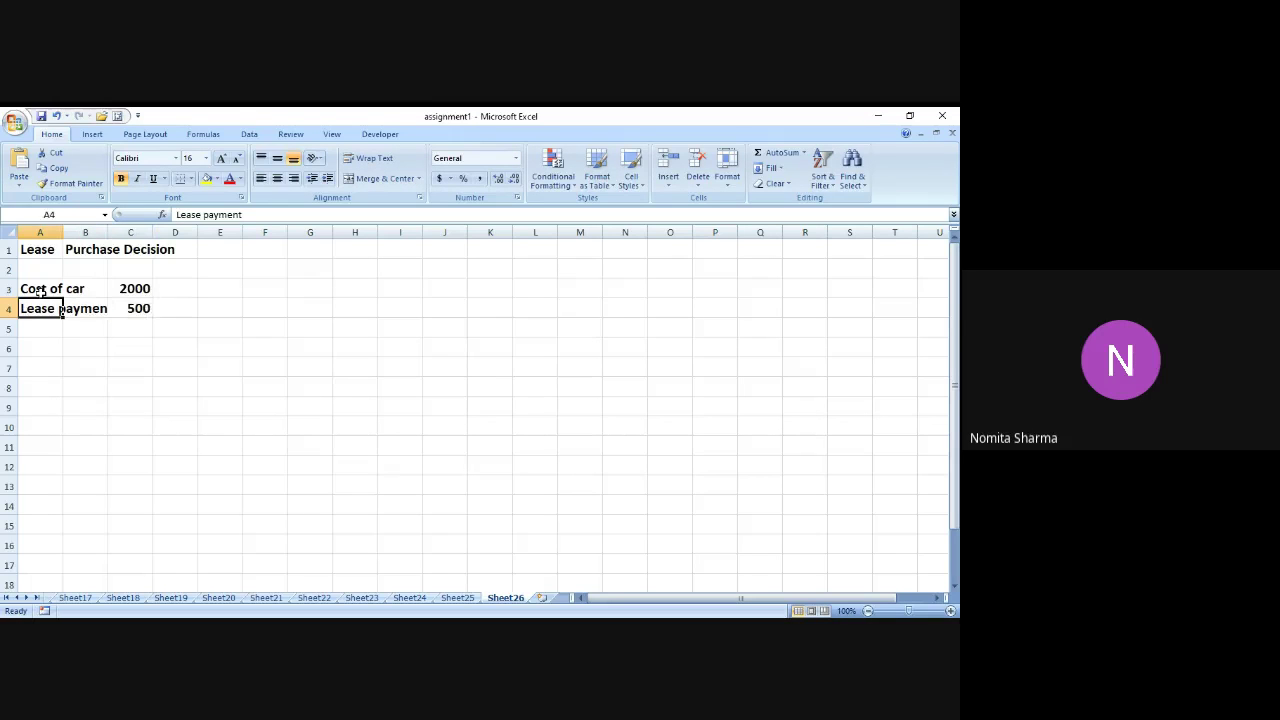
{"action": "type", "text": "A"}
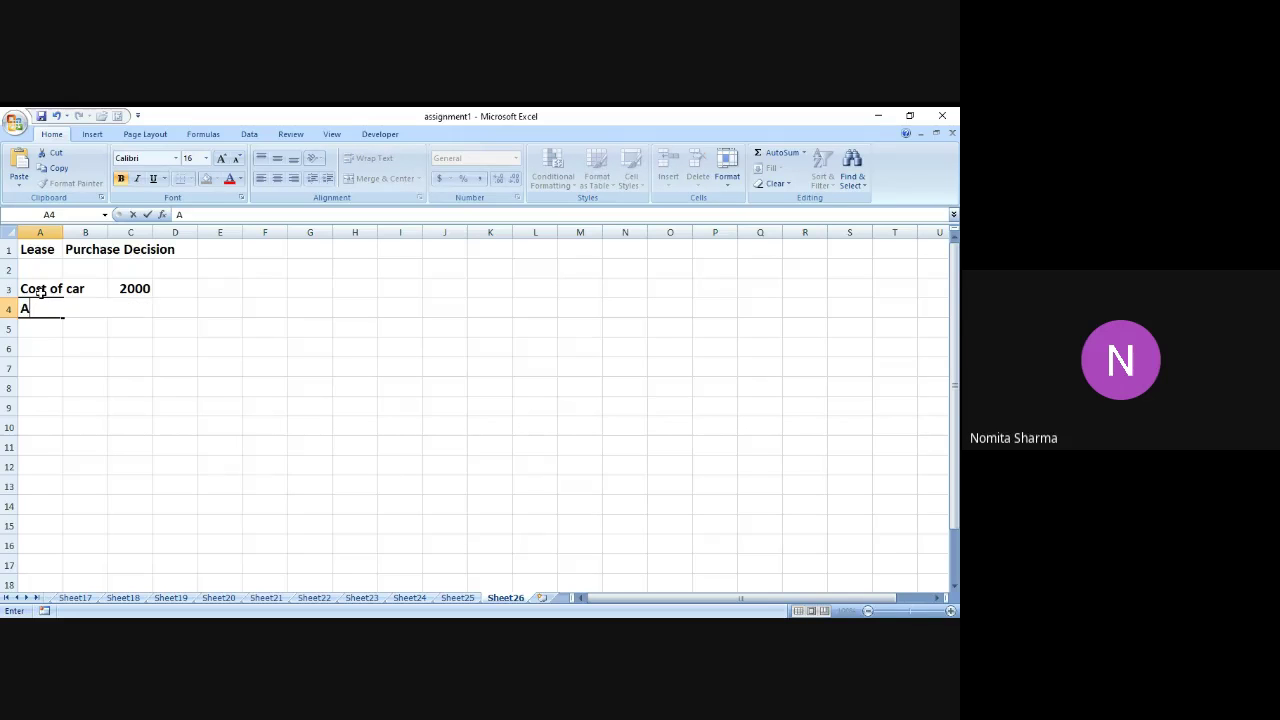
{"action": "type", "text": "nnual interes"}
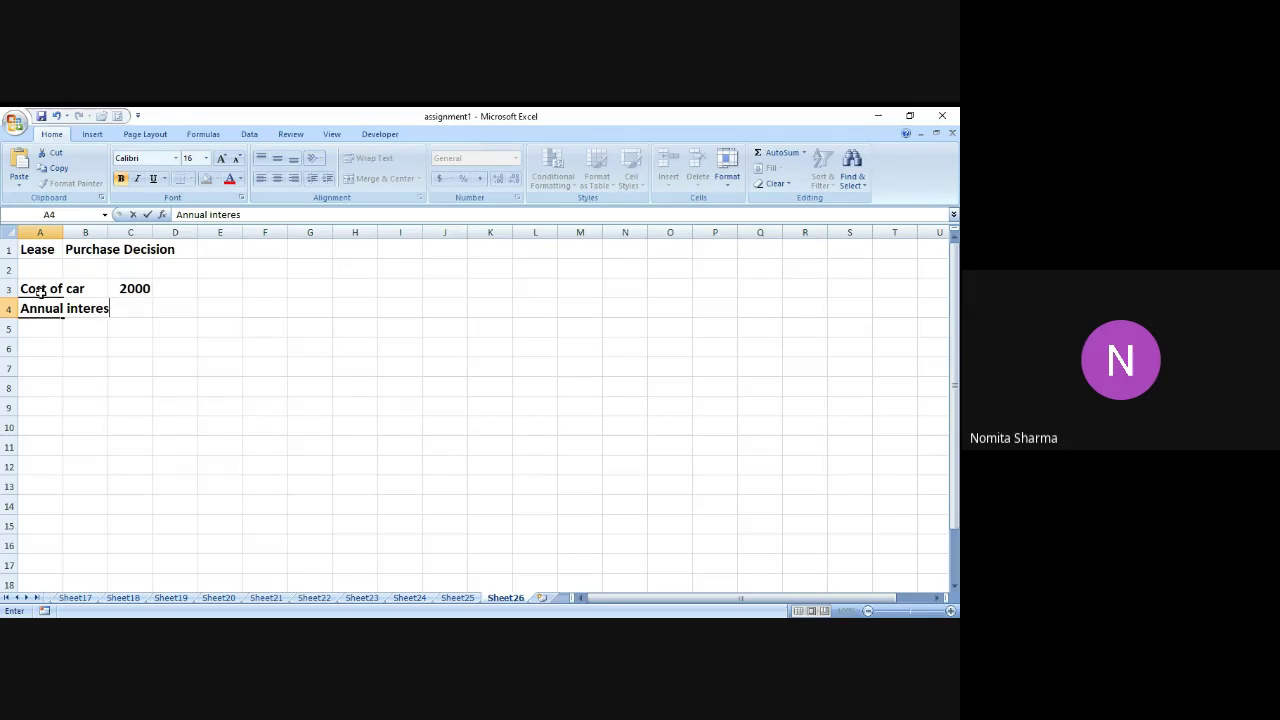
{"action": "type", "text": "t Rate"}
{"action": "key", "text": "Tab"}
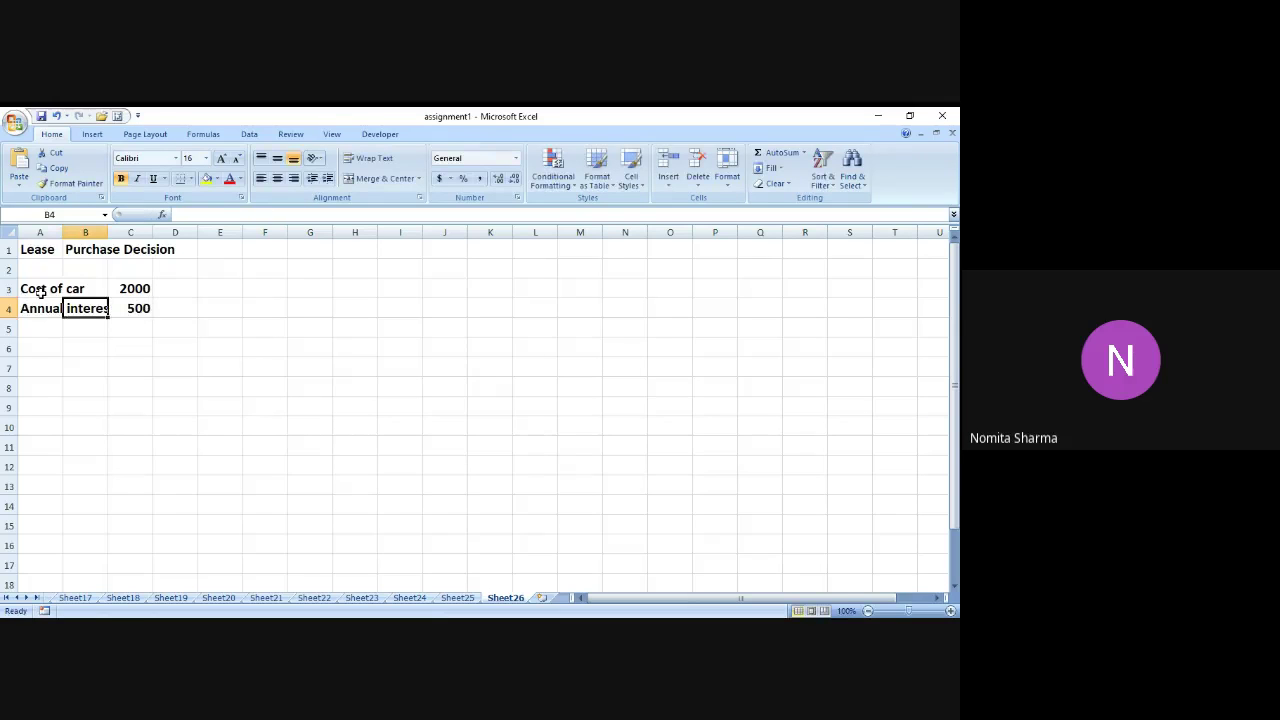
Step: Enter 6% in C5 as the annual interest rate
{"action": "key", "text": "Down"}
{"action": "key", "text": "Right"}
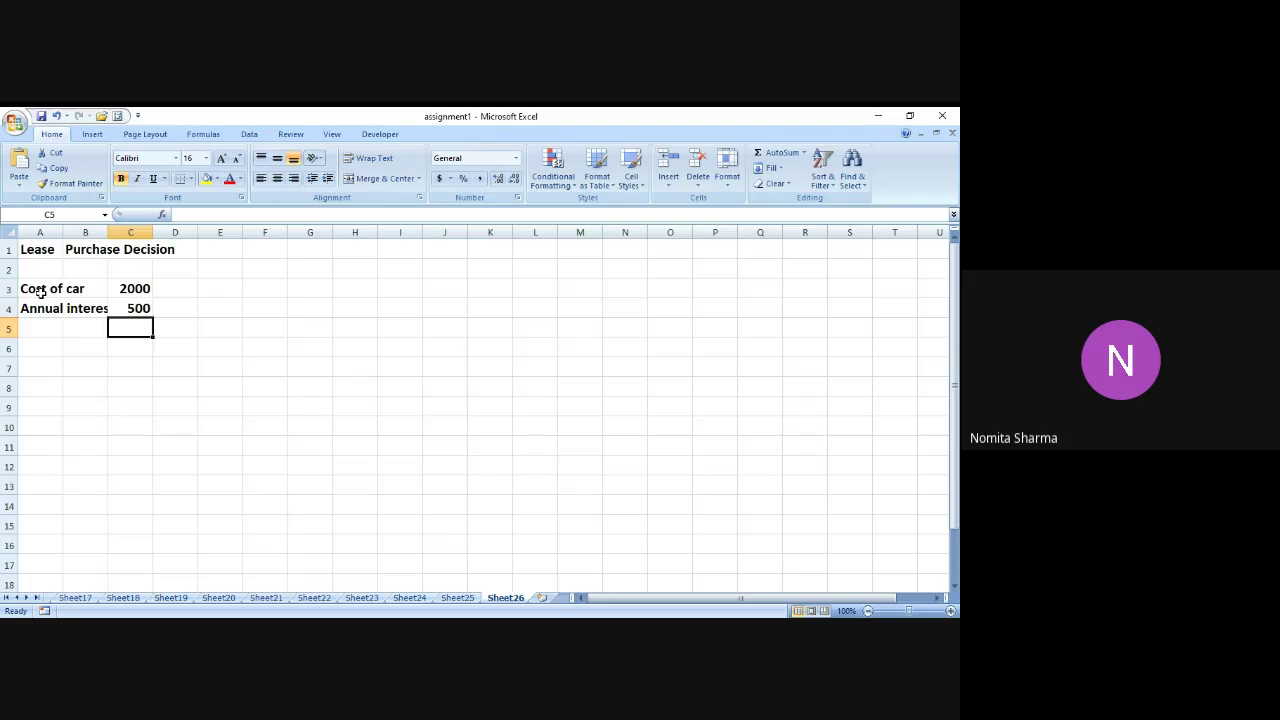
{"action": "type", "text": "6"}
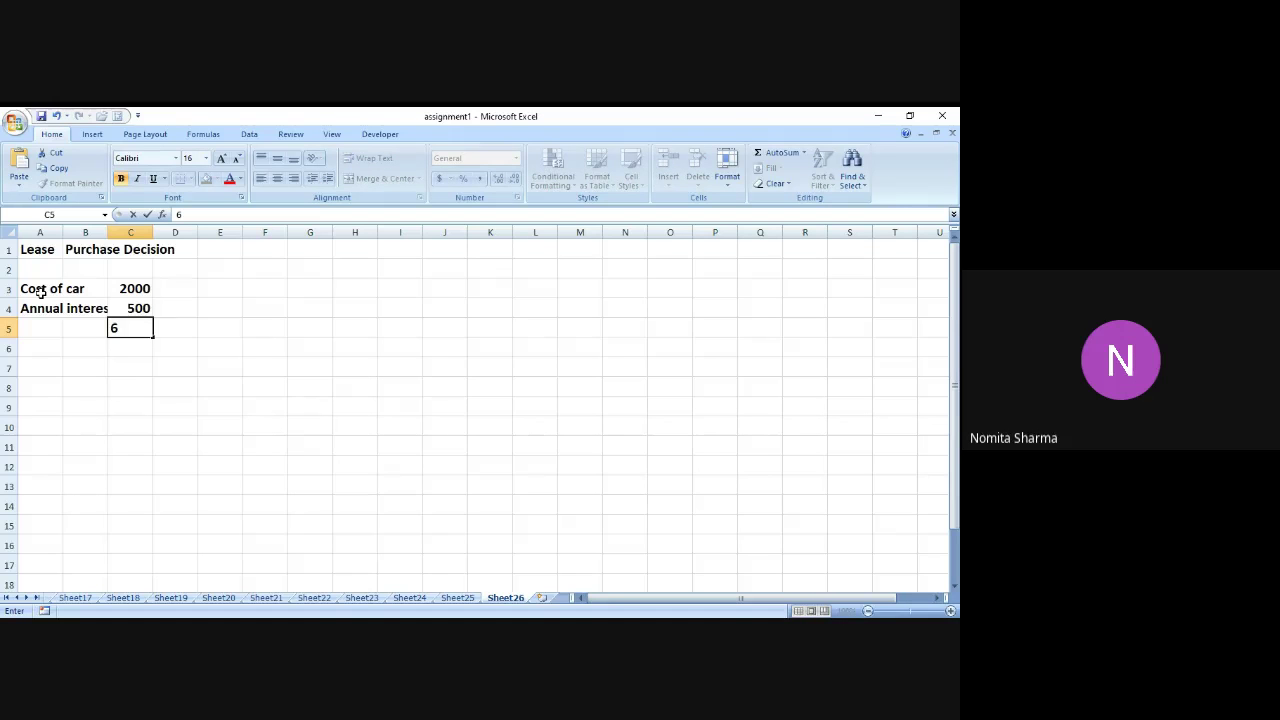
{"action": "type", "text": "%"}
{"action": "key", "text": "Left"}
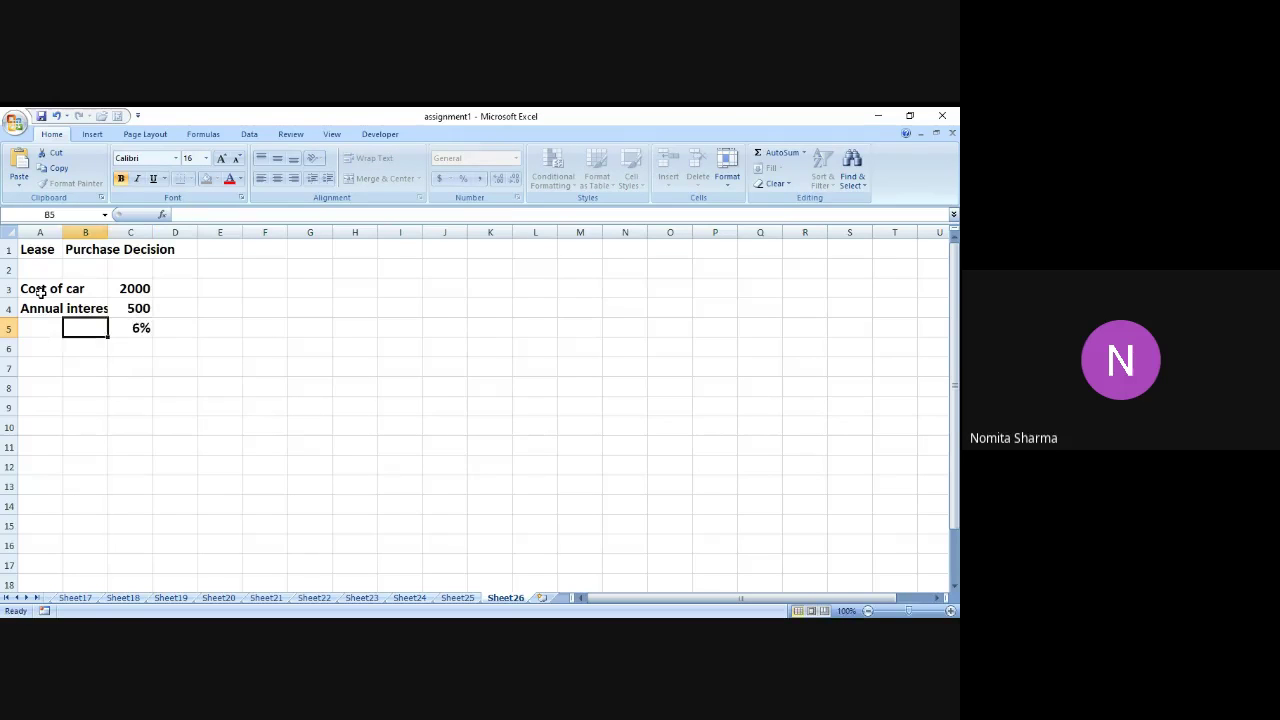
Step: Edit the label in A4 to read "Annual Lease Payment"
{"action": "key", "text": "Up"}
{"action": "key", "text": "Left"}
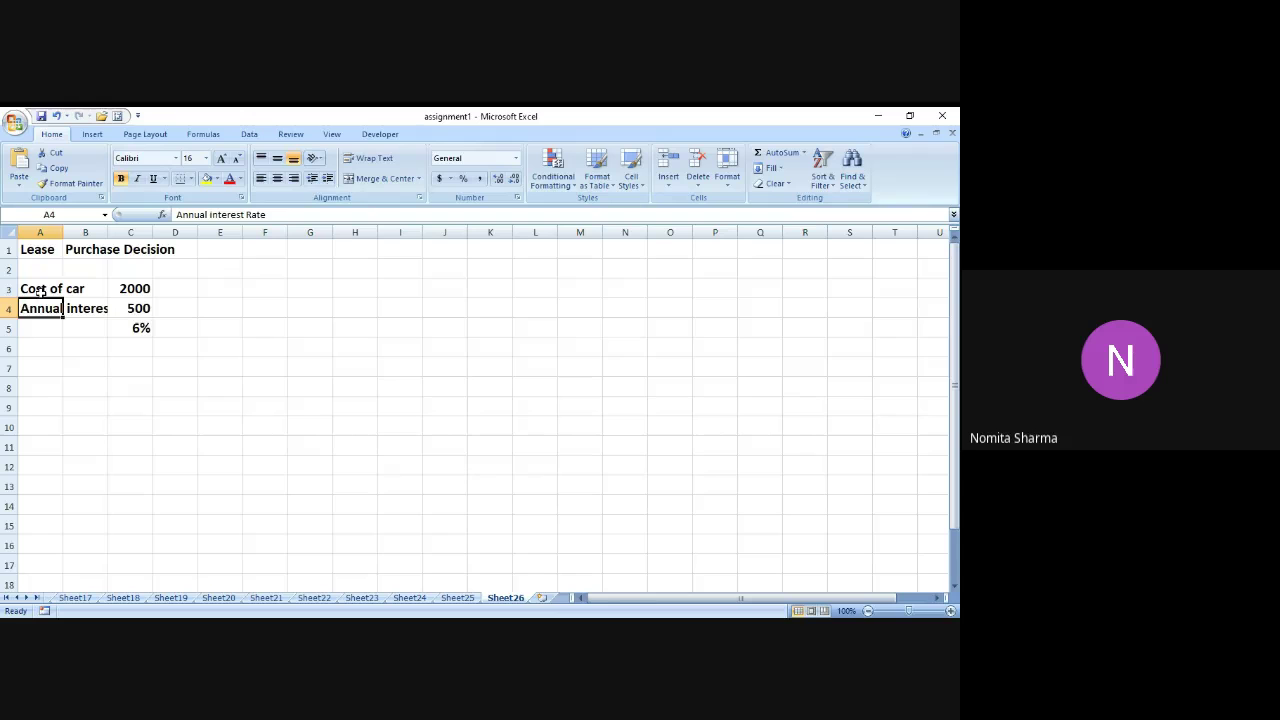
{"action": "left_click", "coordinate": [282, 215]}
{"action": "key", "text": "BackSpace"}
{"action": "key", "text": "BackSpace"}
{"action": "key", "text": "BackSpace"}
{"action": "key", "text": "BackSpace"}
{"action": "key", "text": "BackSpace"}
{"action": "key", "text": "BackSpace"}
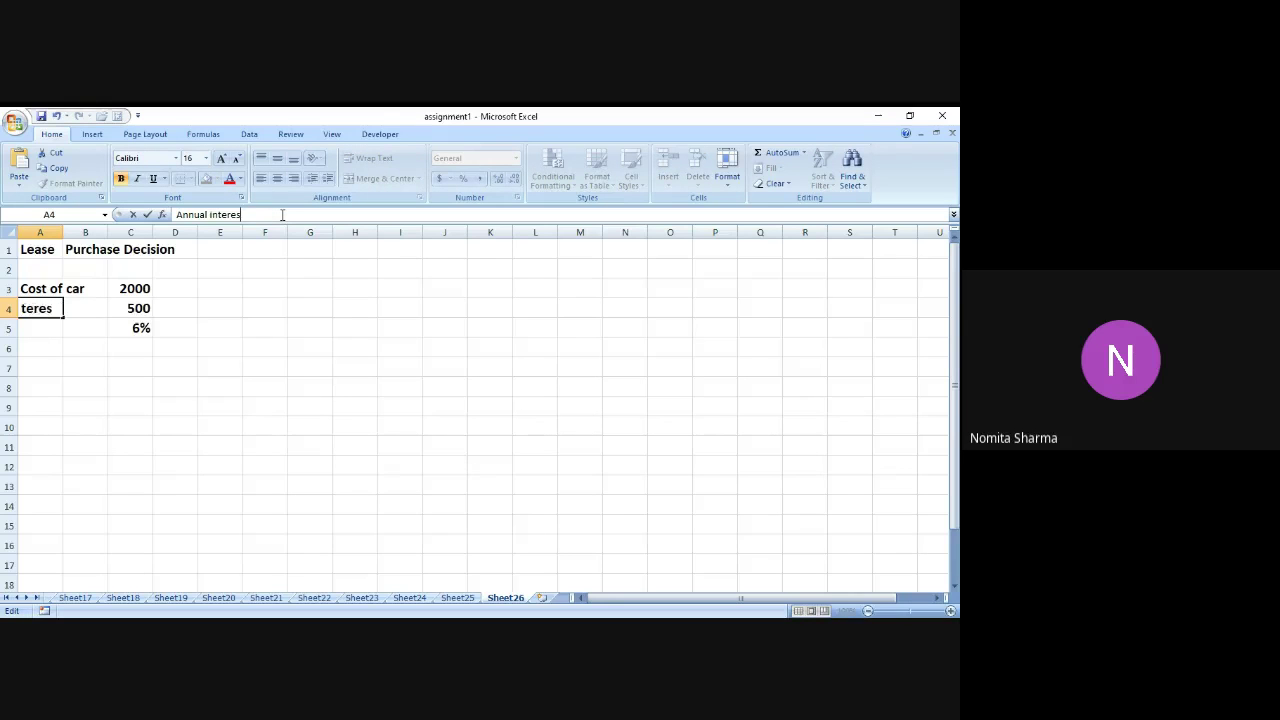
{"action": "key", "text": "BackSpace"}
{"action": "key", "text": "BackSpace"}
{"action": "key", "text": "BackSpace"}
{"action": "key", "text": "BackSpace"}
{"action": "key", "text": "BackSpace"}
{"action": "key", "text": "BackSpace"}
{"action": "key", "text": "BackSpace"}
{"action": "type", "text": "Lease O"}
{"action": "key", "text": "BackSpace"}
{"action": "type", "text": "Payment"}
{"action": "key", "text": "Return"}
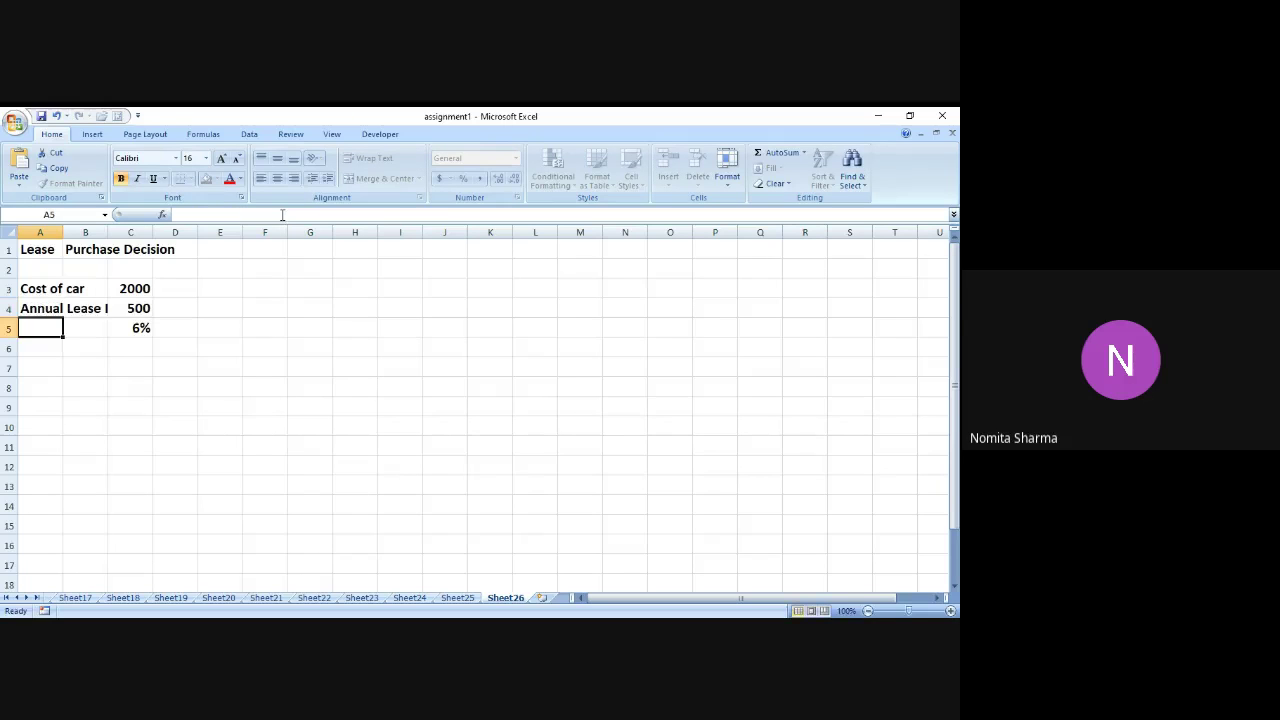
Step: Enter the label "Annual Interest Rate" in A5 and widen column B so the long labels fit
{"action": "type", "text": "Annual"}
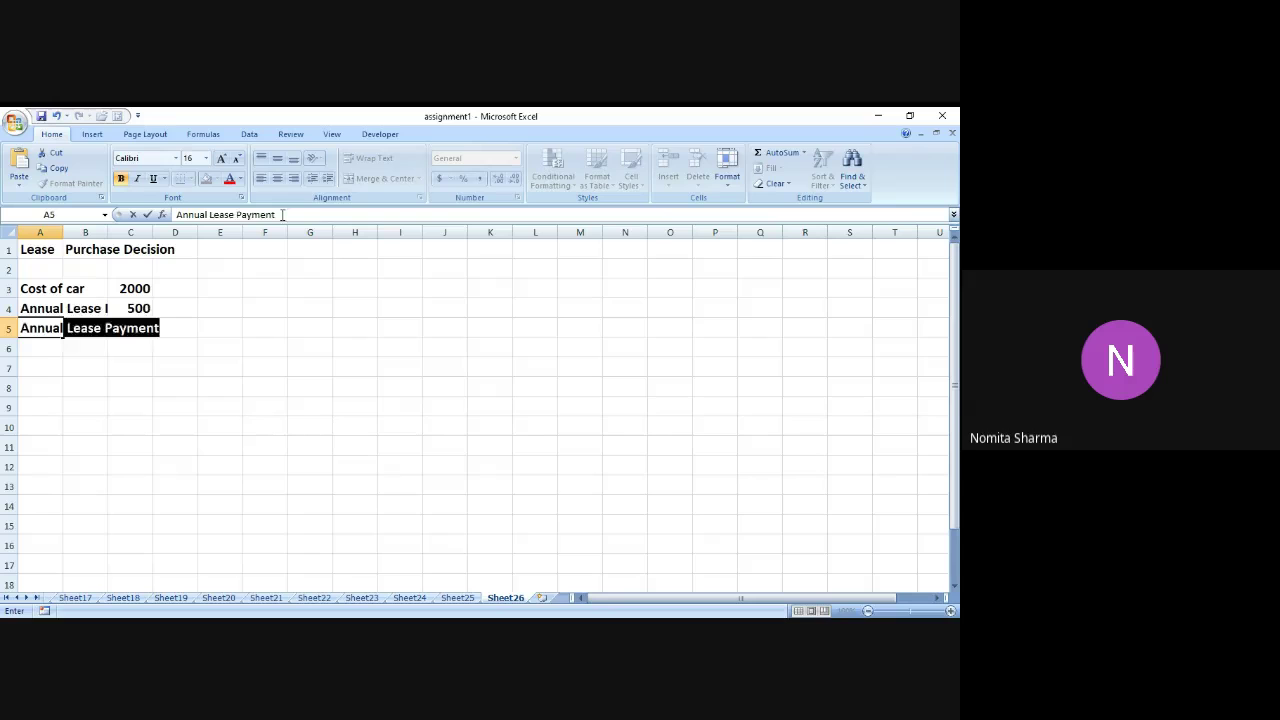
{"action": "type", "text": " Interets"}
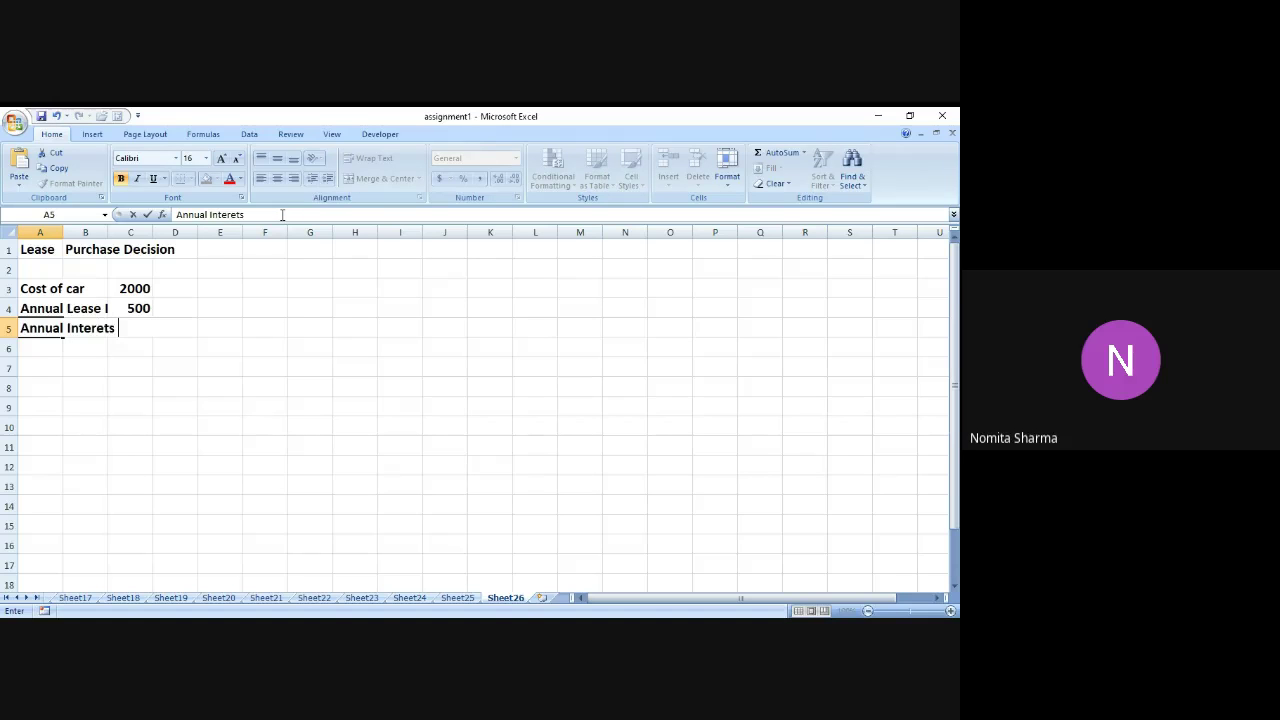
{"action": "key", "text": "BackSpace"}
{"action": "key", "text": "BackSpace"}
{"action": "type", "text": "st Rate"}
{"action": "key", "text": "Return"}
{"action": "key", "text": "Up"}
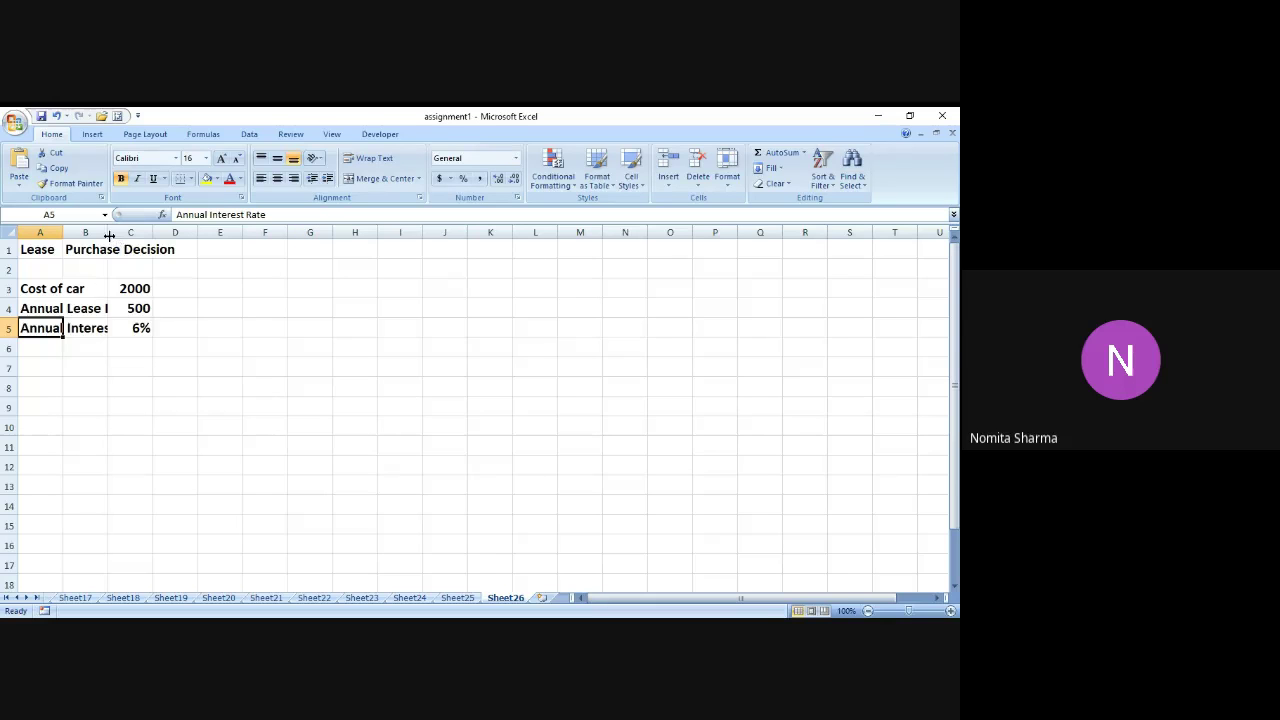
{"action": "left_click_drag", "start_coordinate": [110, 235], "coordinate": [157, 234]}
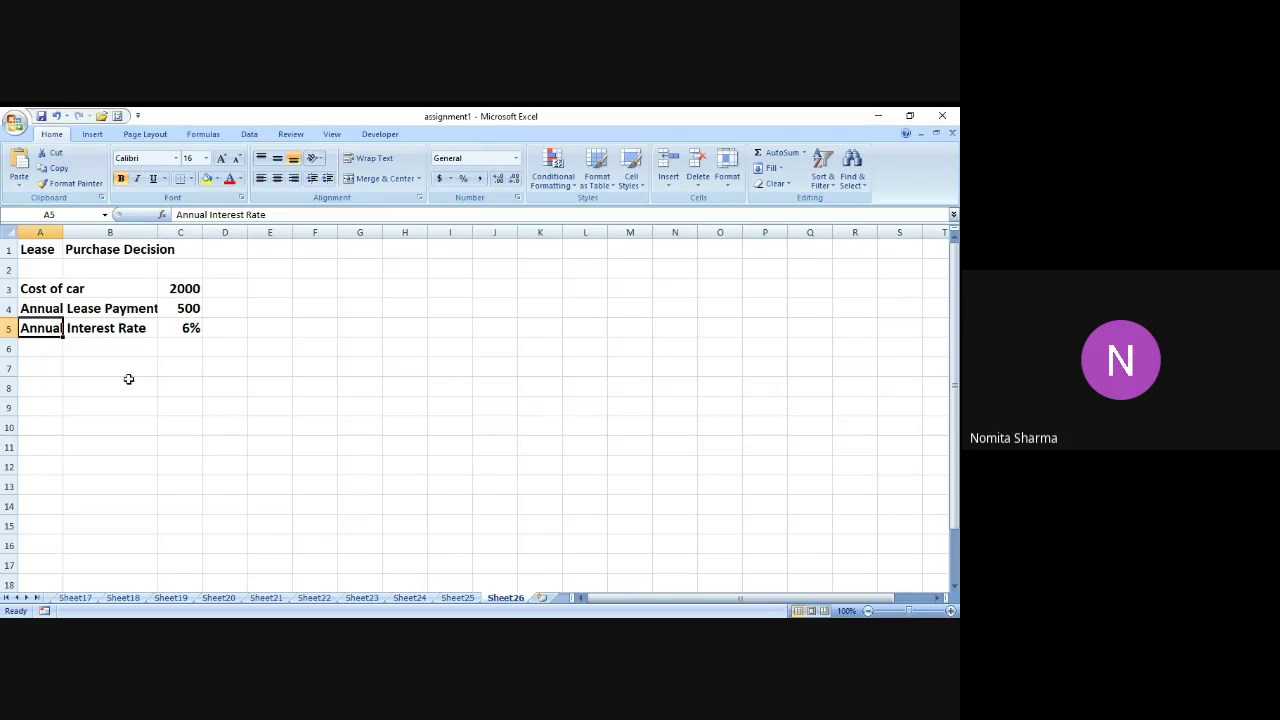
Step: Enter the table headings "Year" in A7 and "Purchase" in B7
{"action": "left_click", "coordinate": [55, 372]}
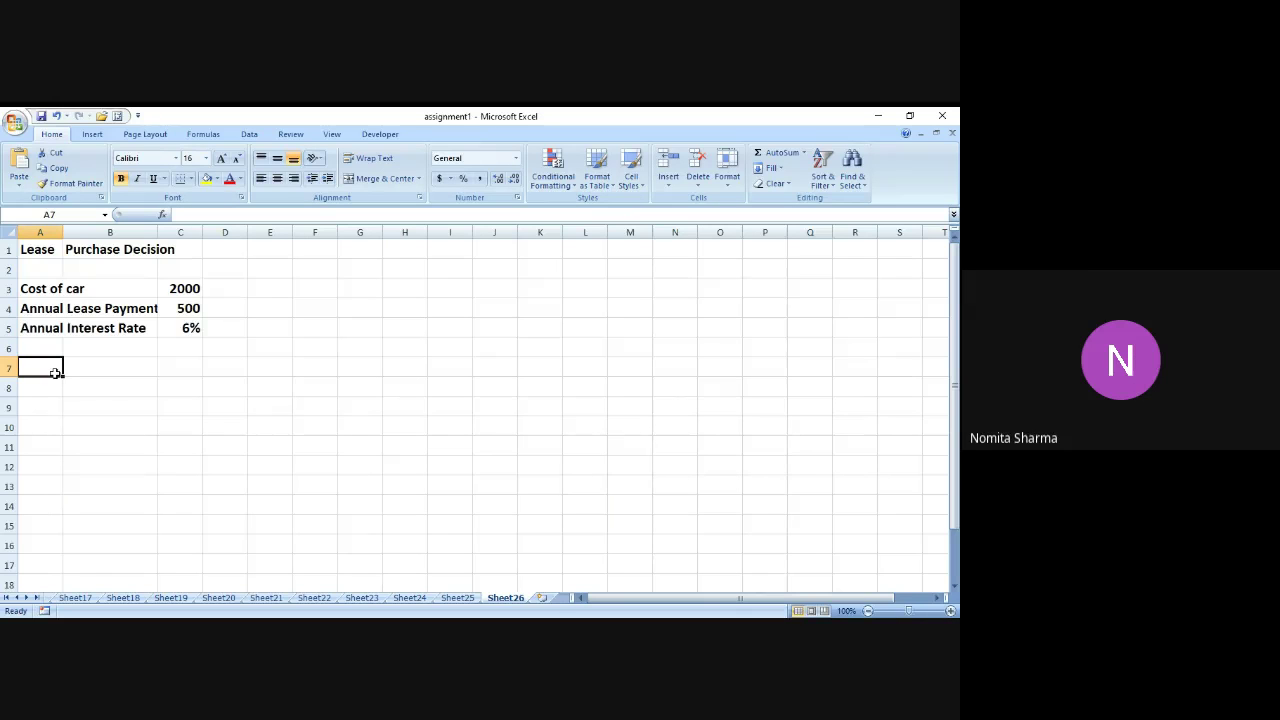
{"action": "type", "text": "Year"}
{"action": "key", "text": "Tab"}
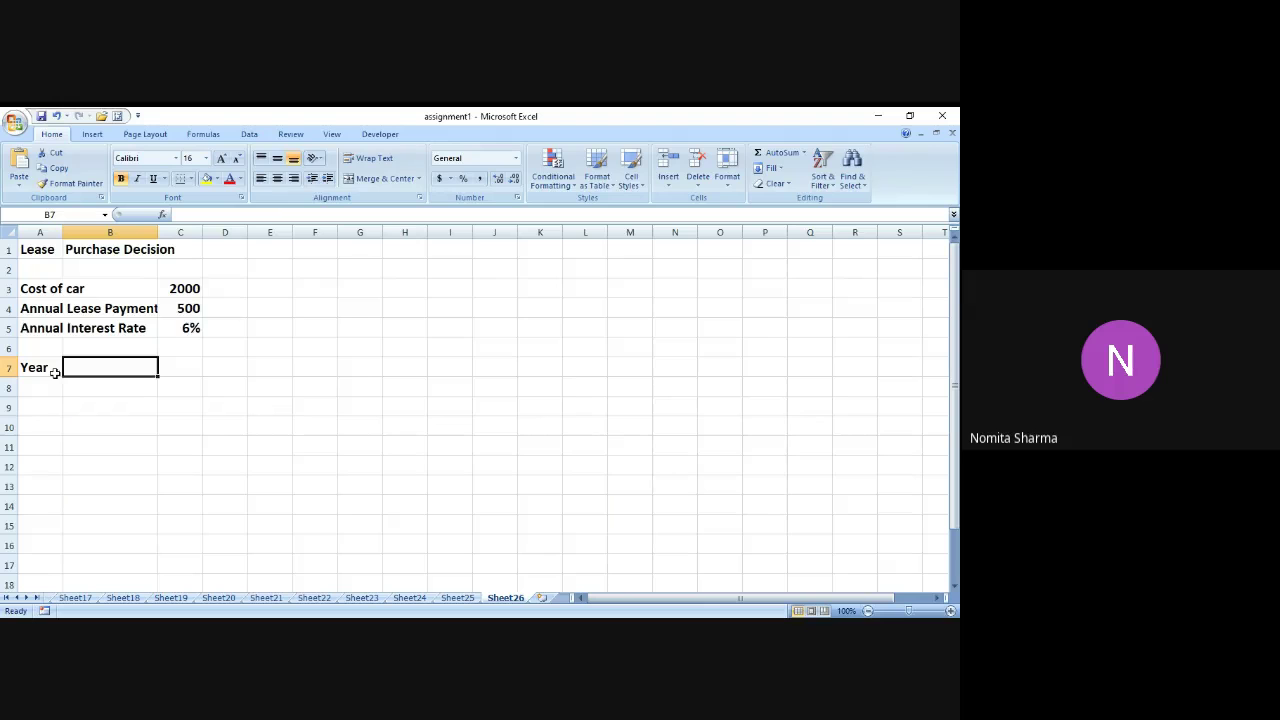
{"action": "type", "text": "Purcase"}
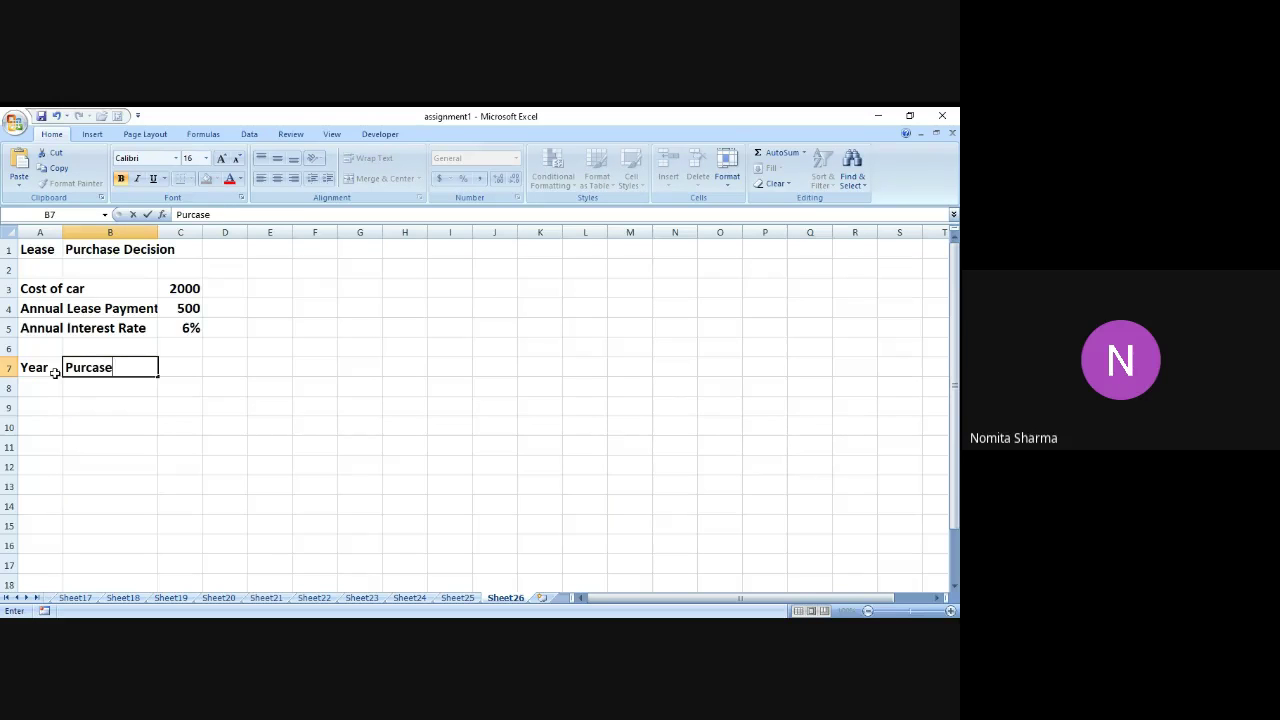
{"action": "key", "text": "BackSpace"}
{"action": "key", "text": "BackSpace"}
{"action": "key", "text": "BackSpace"}
{"action": "type", "text": "hase"}
{"action": "key", "text": "Return"}
Step: Link B8 under the Purchase heading to the car cost with the formula =c3
{"action": "type", "text": "="}
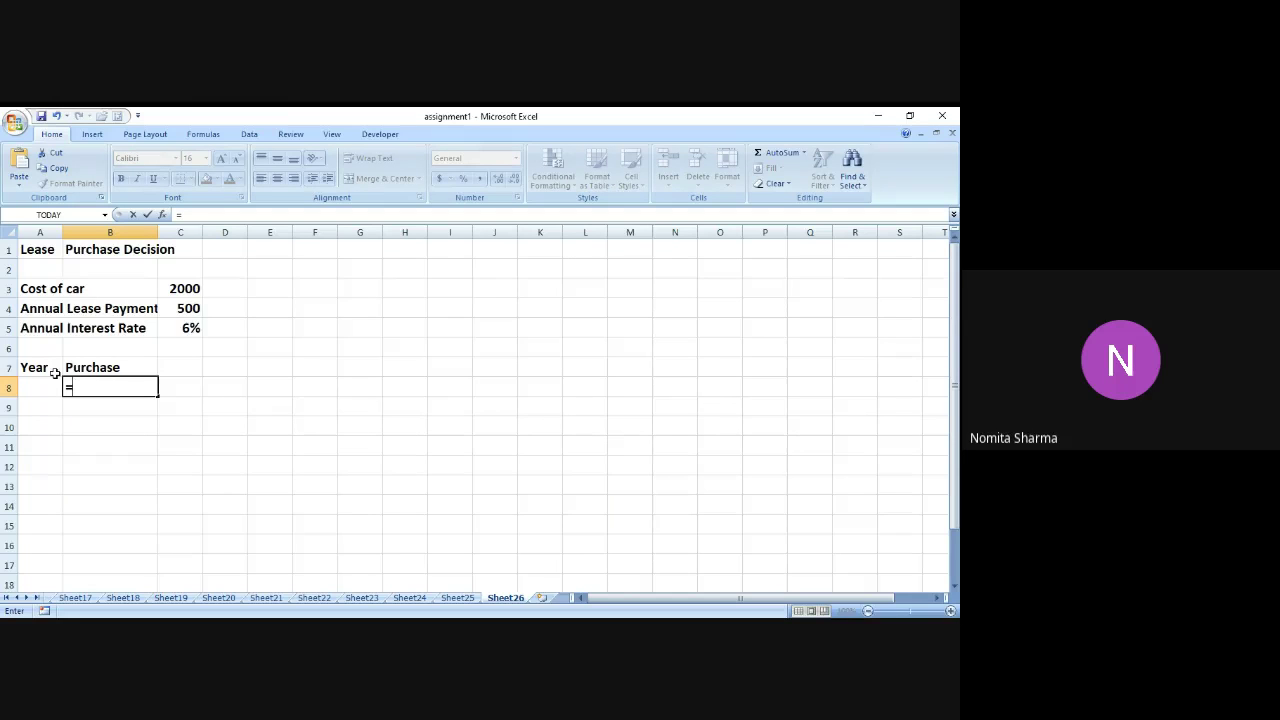
{"action": "type", "text": "c3"}
{"action": "key", "text": "Return"}
{"action": "key", "text": "Up"}
{"action": "key", "text": "Left"}
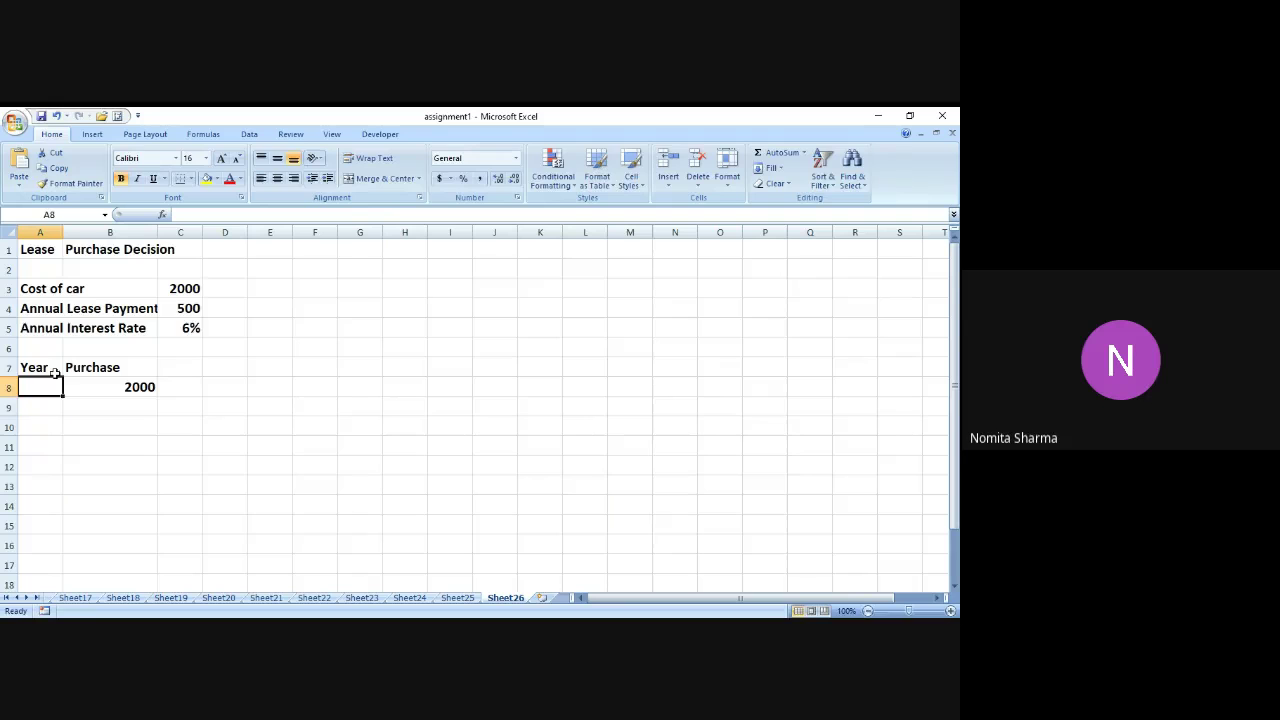
Step: Enter the year numbers 0, 1, 2 and 3 in A8 to A11 under the Year heading
{"action": "type", "text": "0"}
{"action": "key", "text": "Return"}
{"action": "type", "text": "1"}
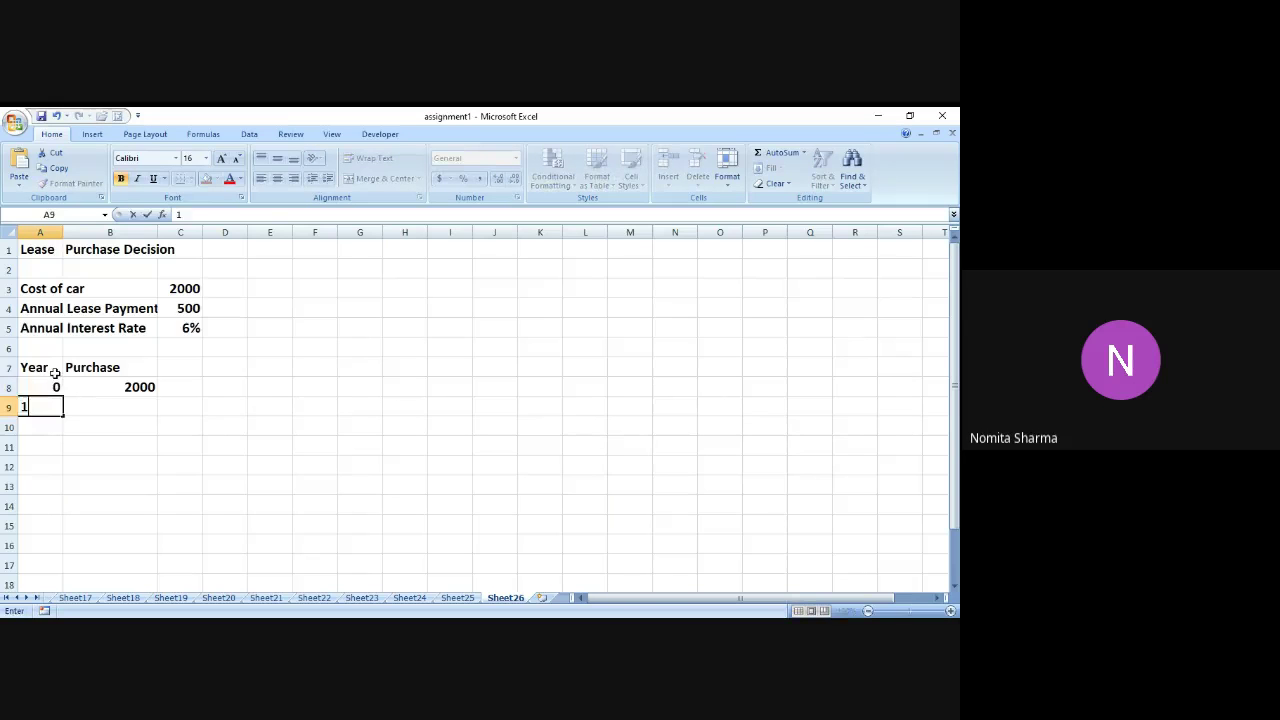
{"action": "key", "text": "Return"}
{"action": "type", "text": "2"}
{"action": "key", "text": "Return"}
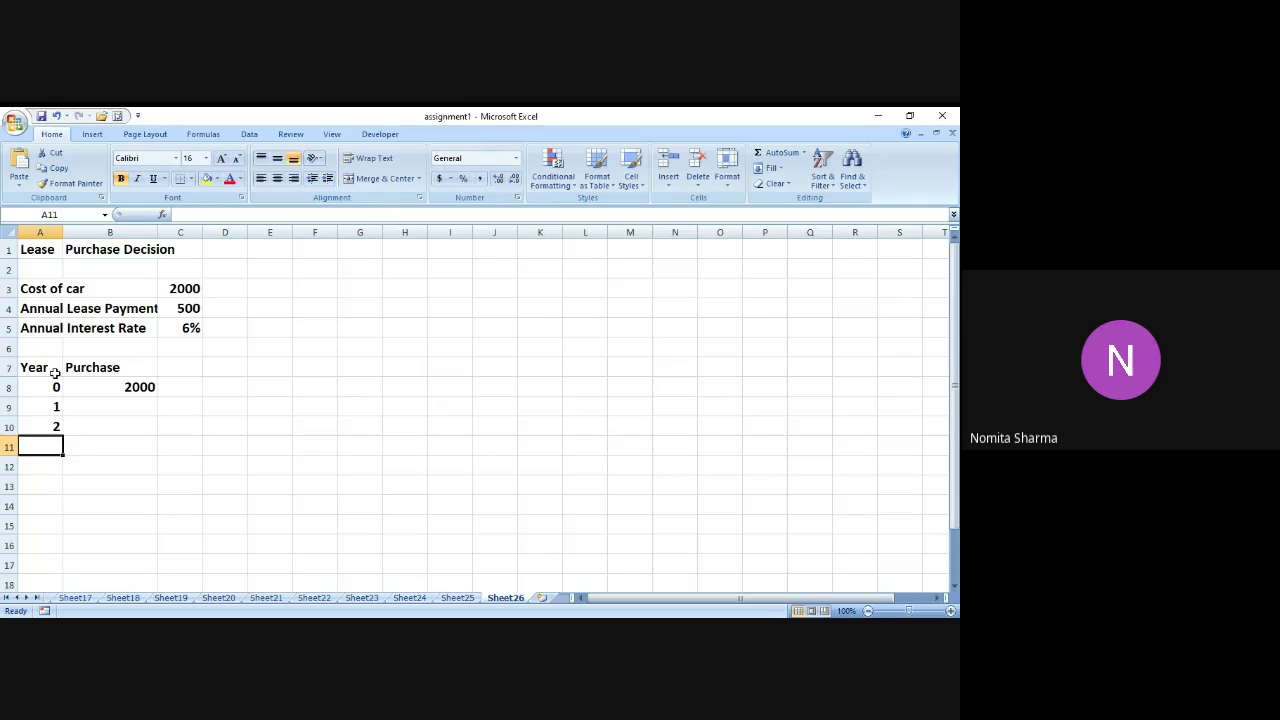
{"action": "type", "text": "3"}
{"action": "key", "text": "Up"}
Step: Enter the table heading "Lease" in C7
{"action": "key", "text": "Up"}
{"action": "key", "text": "Up"}
{"action": "key", "text": "Right"}
{"action": "key", "text": "Right"}
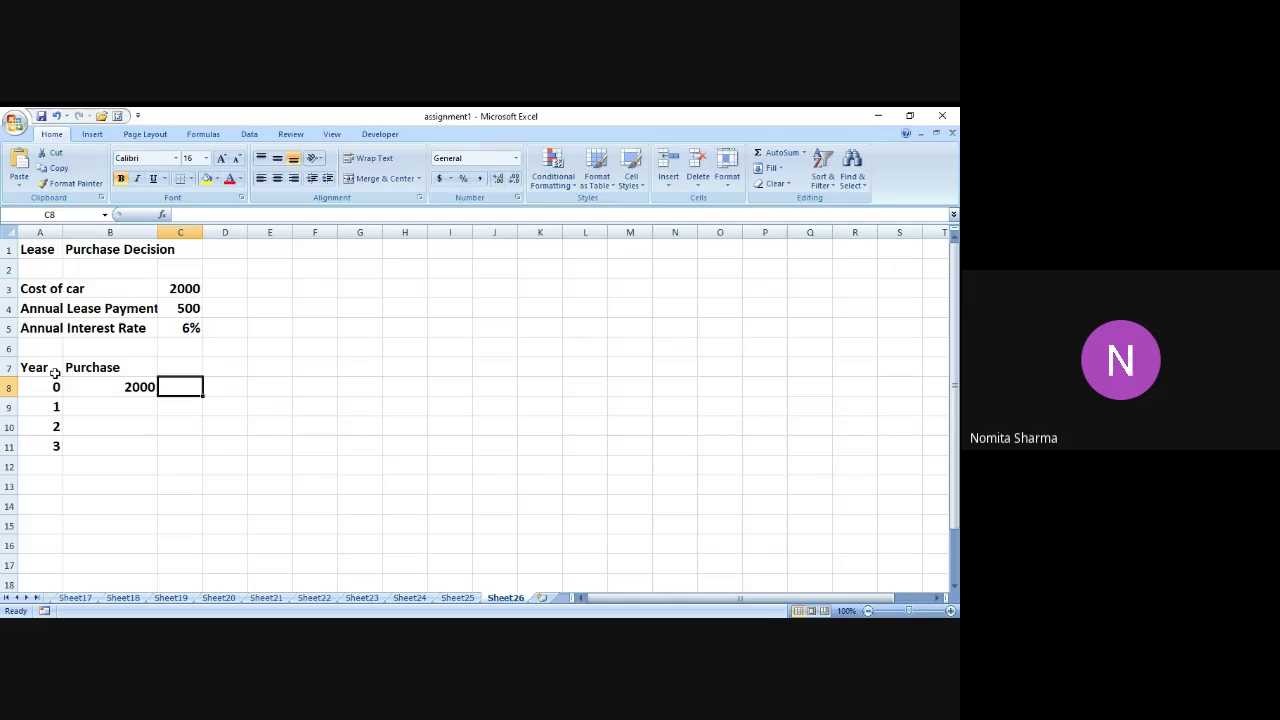
{"action": "key", "text": "Up"}
{"action": "type", "text": "Leae"}
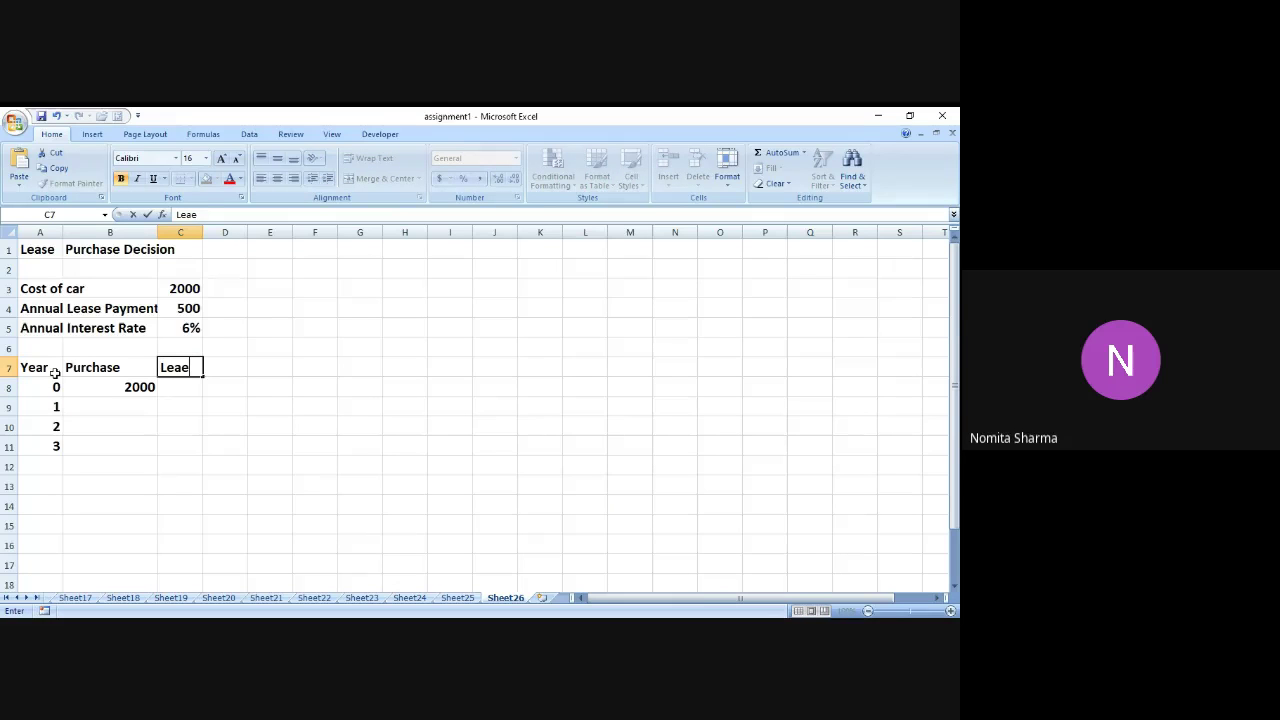
{"action": "key", "text": "BackSpace"}
{"action": "type", "text": "se"}
{"action": "key", "text": "Return"}
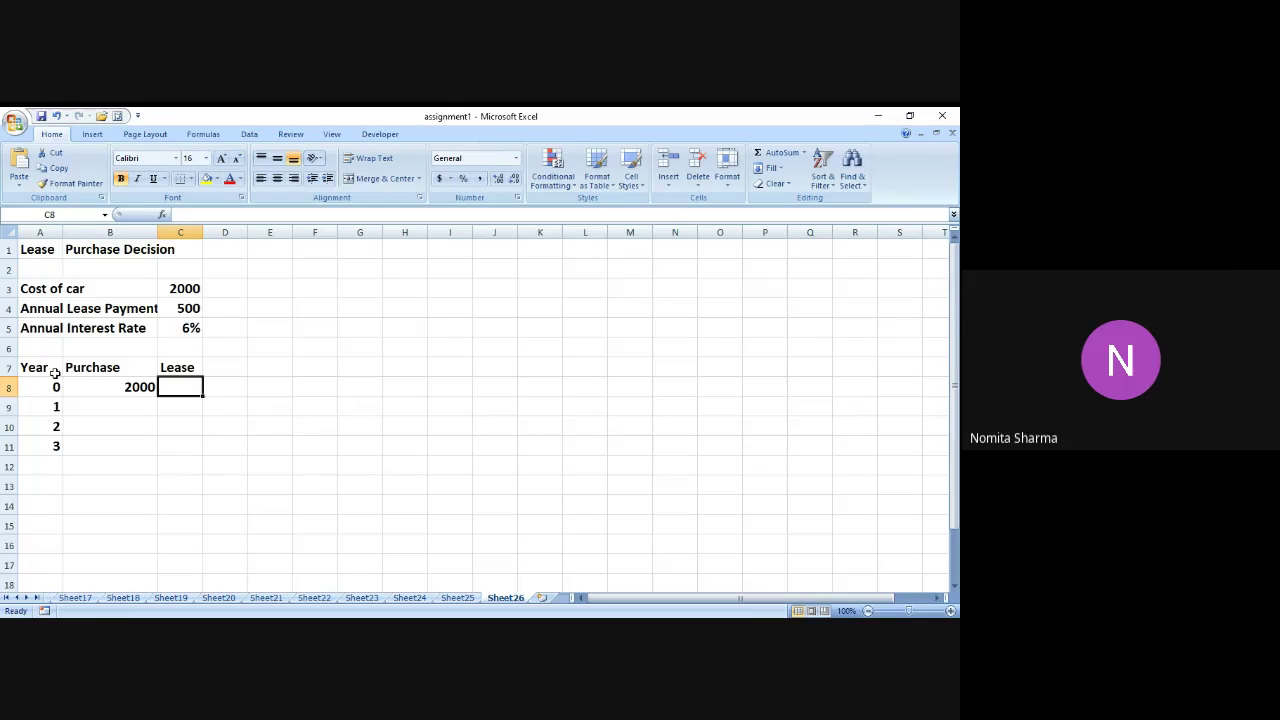
Step: Enter the year 0 lease payment in C8 as =500
{"action": "type", "text": "=500"}
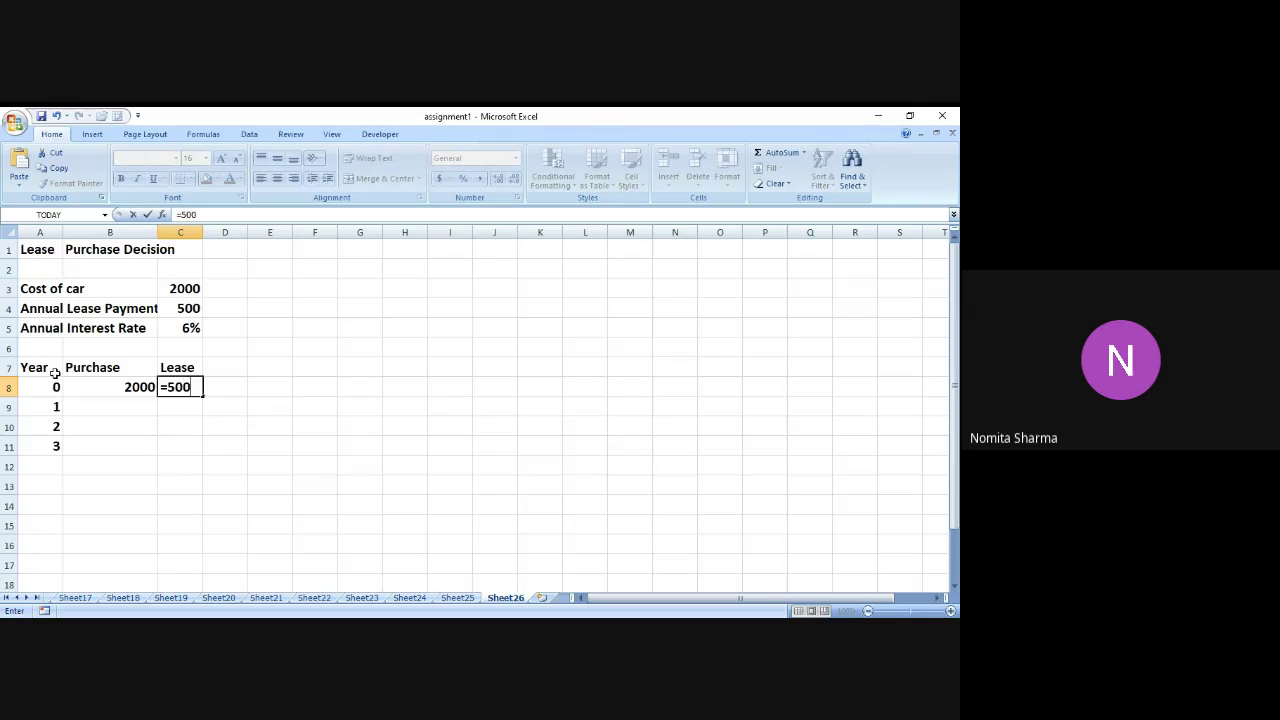
{"action": "key", "text": "Return"}
{"action": "key", "text": "Left"}
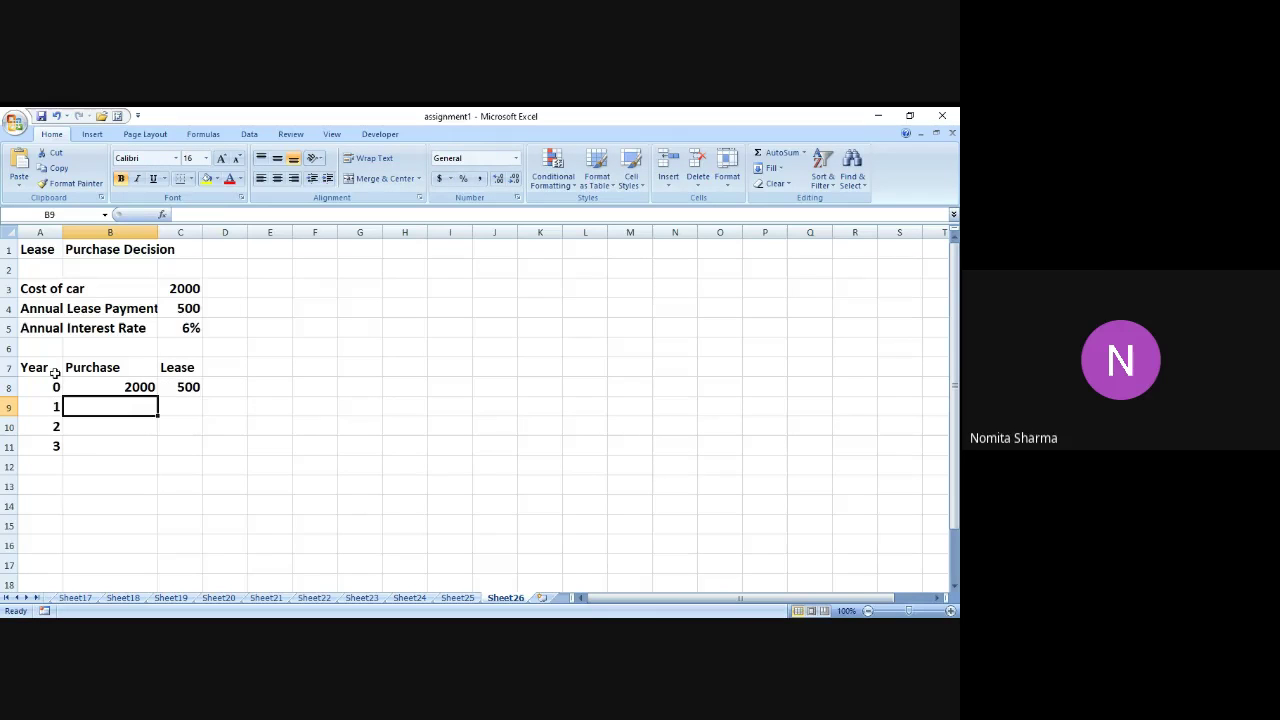
Step: Link the lease payments in C9, C10 and C11 to the cell above each, using =c8, =c9 and =c10
{"action": "key", "text": "Right"}
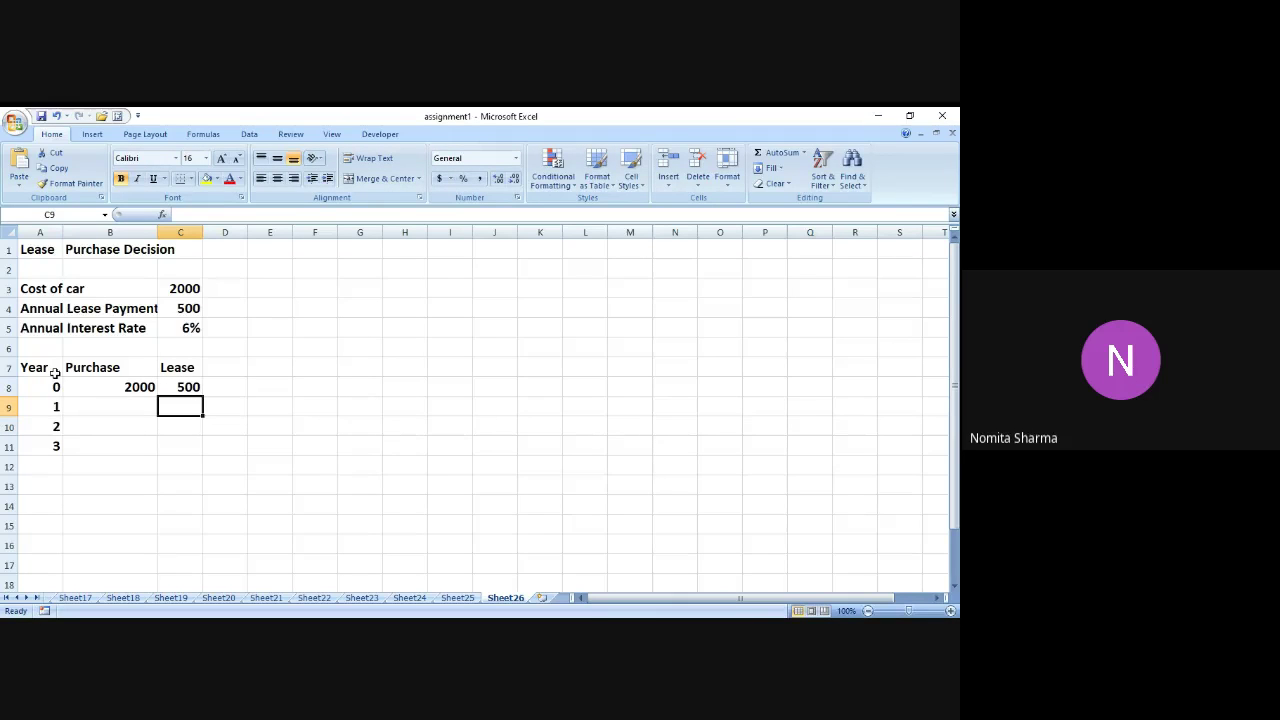
{"action": "type", "text": "="}
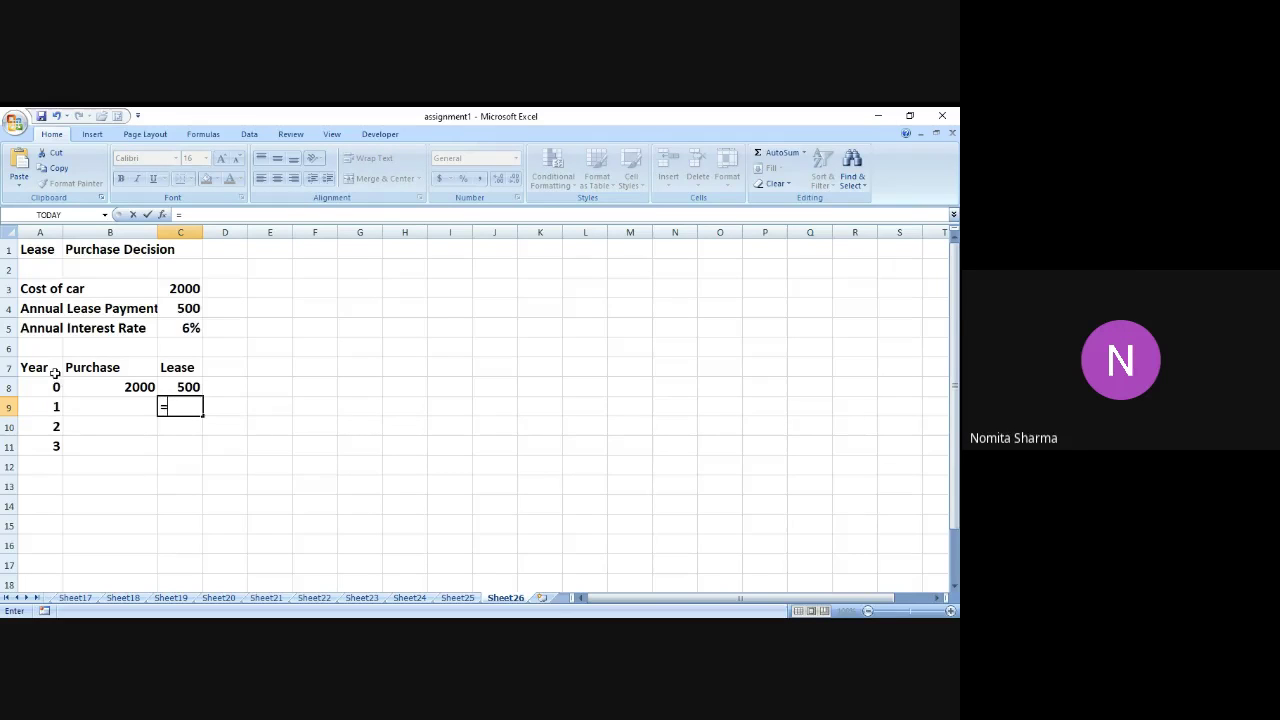
{"action": "type", "text": "c8"}
{"action": "key", "text": "Return"}
{"action": "type", "text": "=c9"}
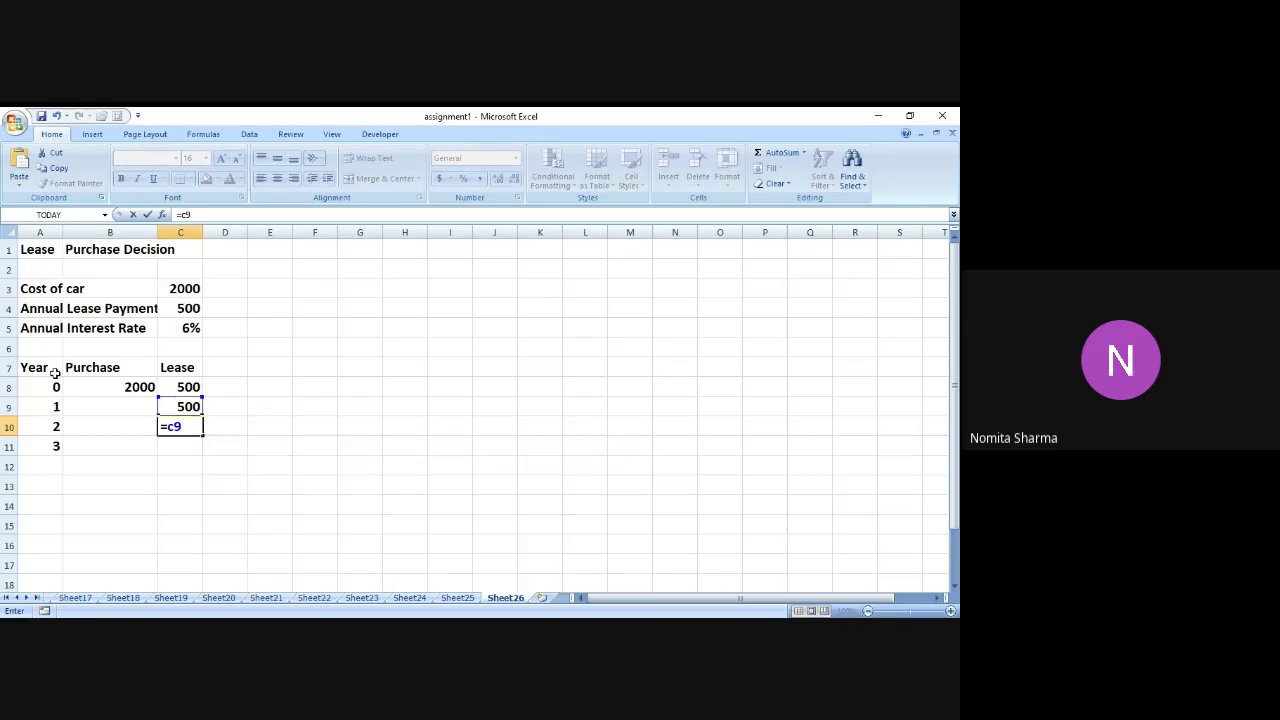
{"action": "key", "text": "Return"}
{"action": "type", "text": "=c"}
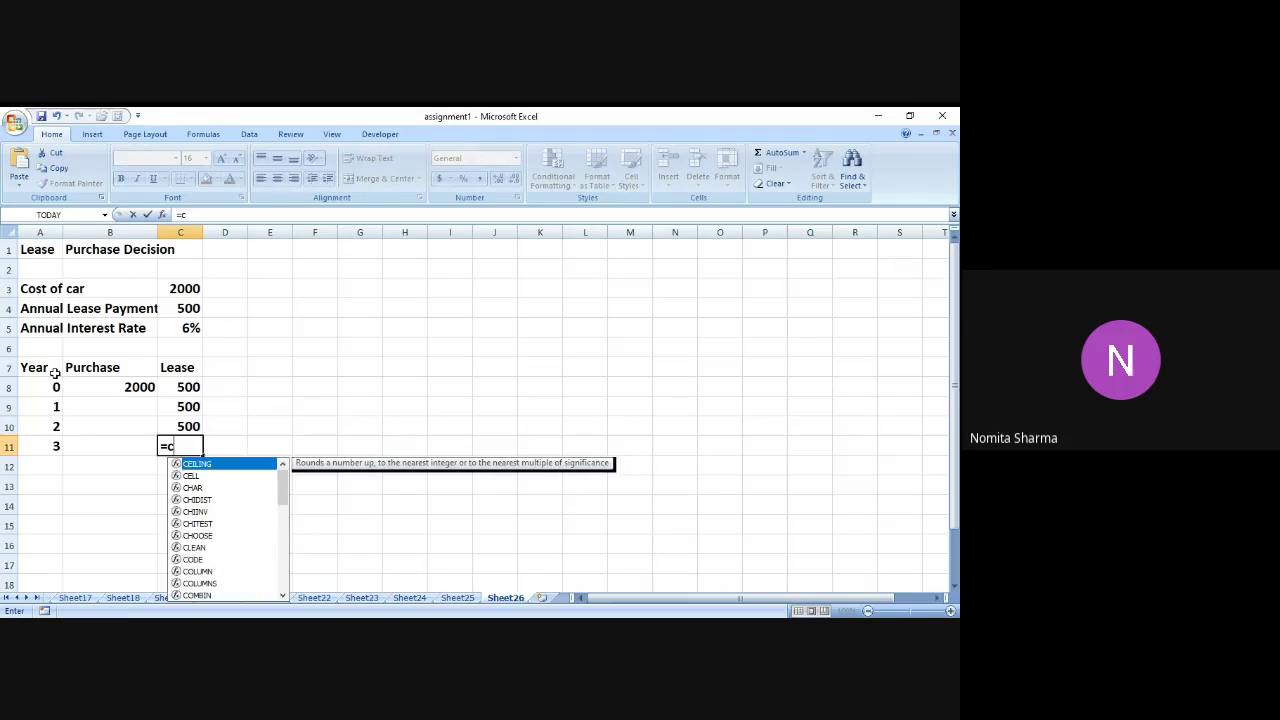
{"action": "type", "text": "10"}
{"action": "key", "text": "Return"}
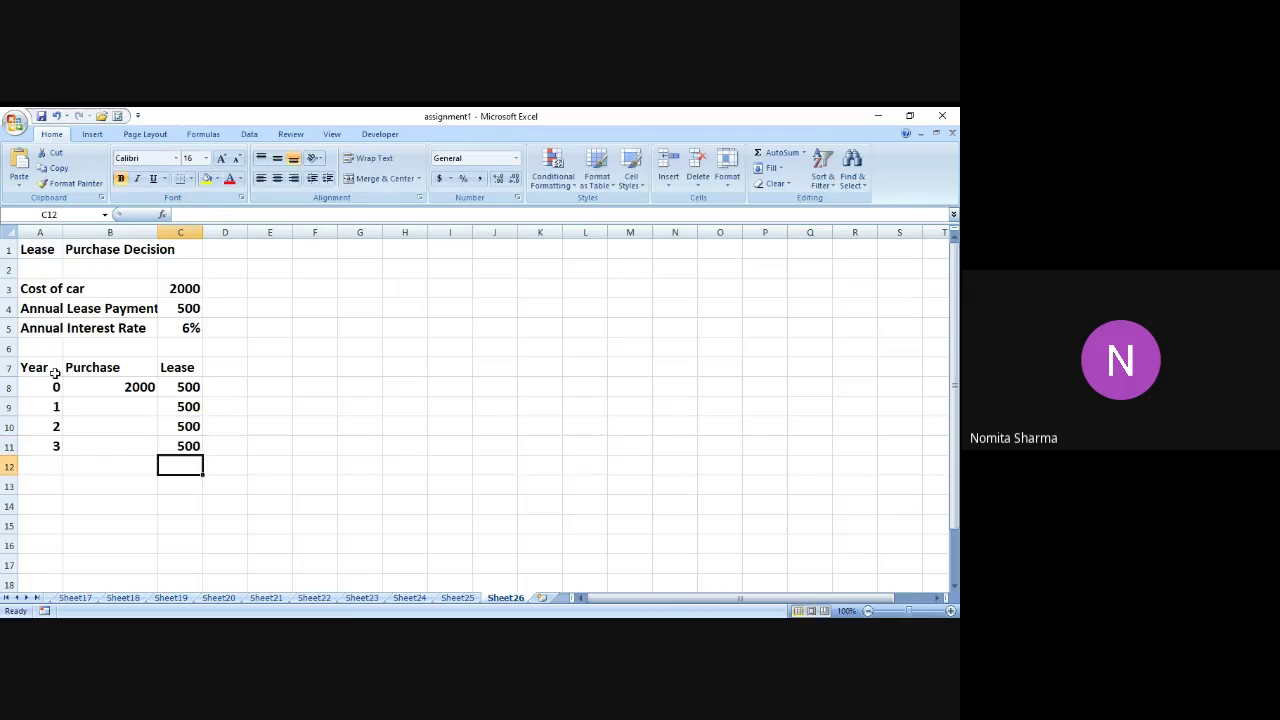
Step: Label the row below the years "Total" in A12
{"action": "key", "text": "Left"}
{"action": "key", "text": "Up"}
{"action": "key", "text": "Right"}
{"action": "key", "text": "Down"}
{"action": "key", "text": "Down"}
{"action": "key", "text": "Left"}
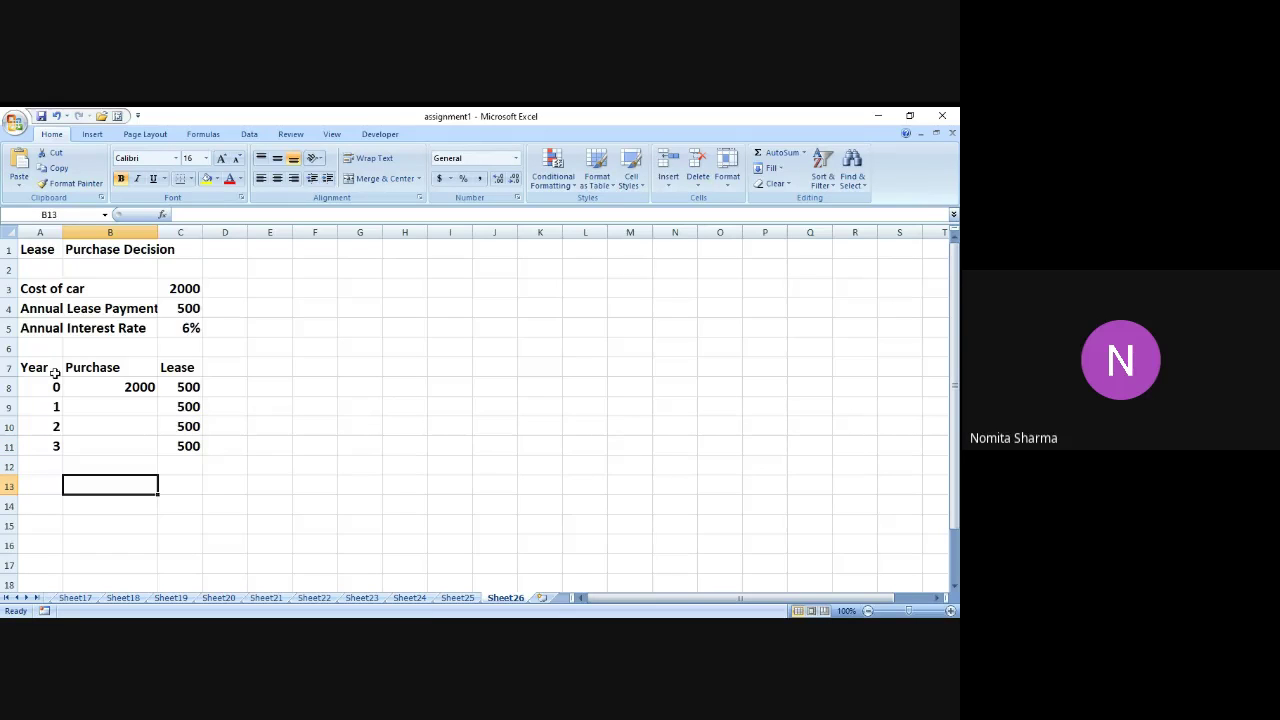
{"action": "key", "text": "Left"}
{"action": "key", "text": "Up"}
{"action": "type", "text": "Tota"}
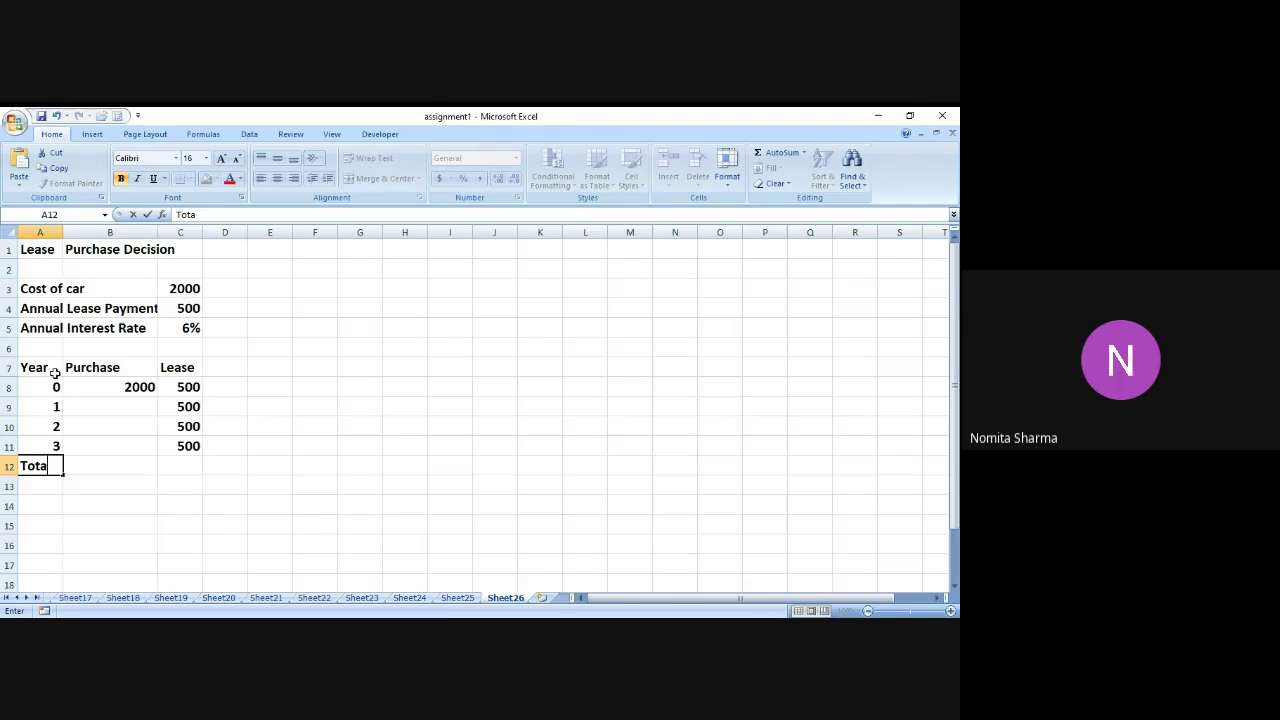
{"action": "type", "text": "l"}
{"action": "key", "text": "Tab"}
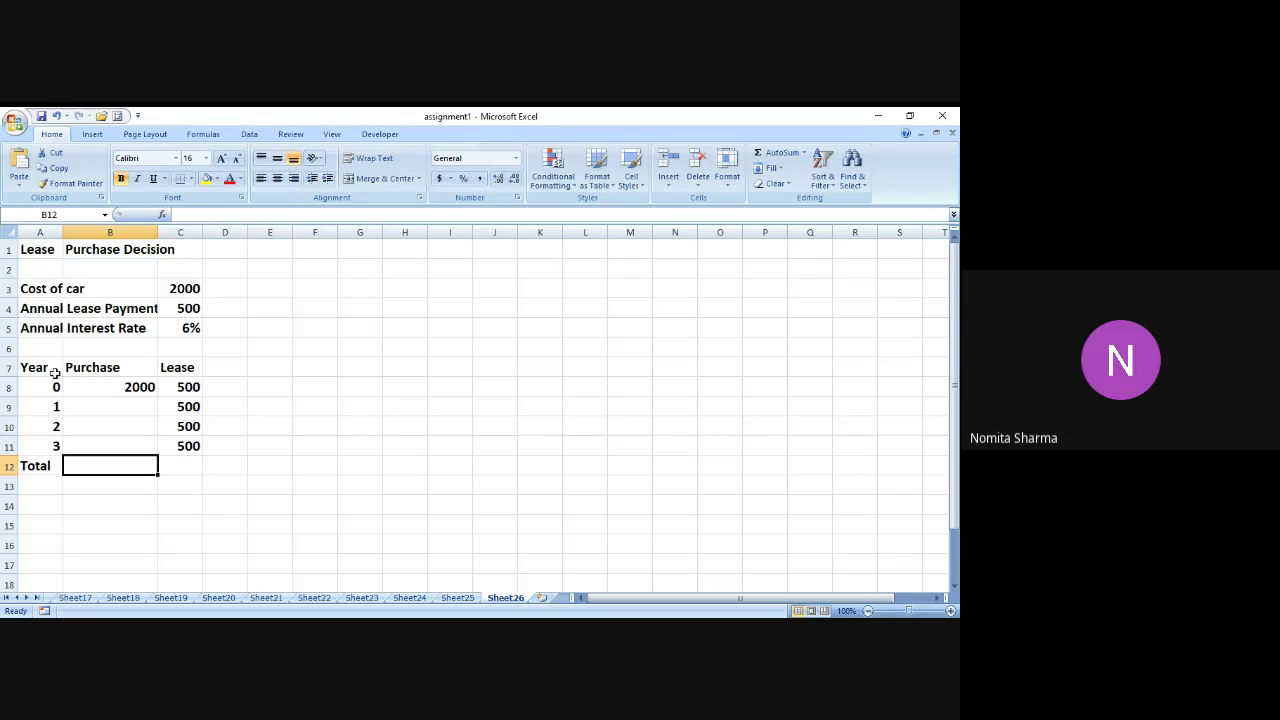
Step: Enter the purchase total in B12 with the formula =b8
{"action": "type", "text": "="}
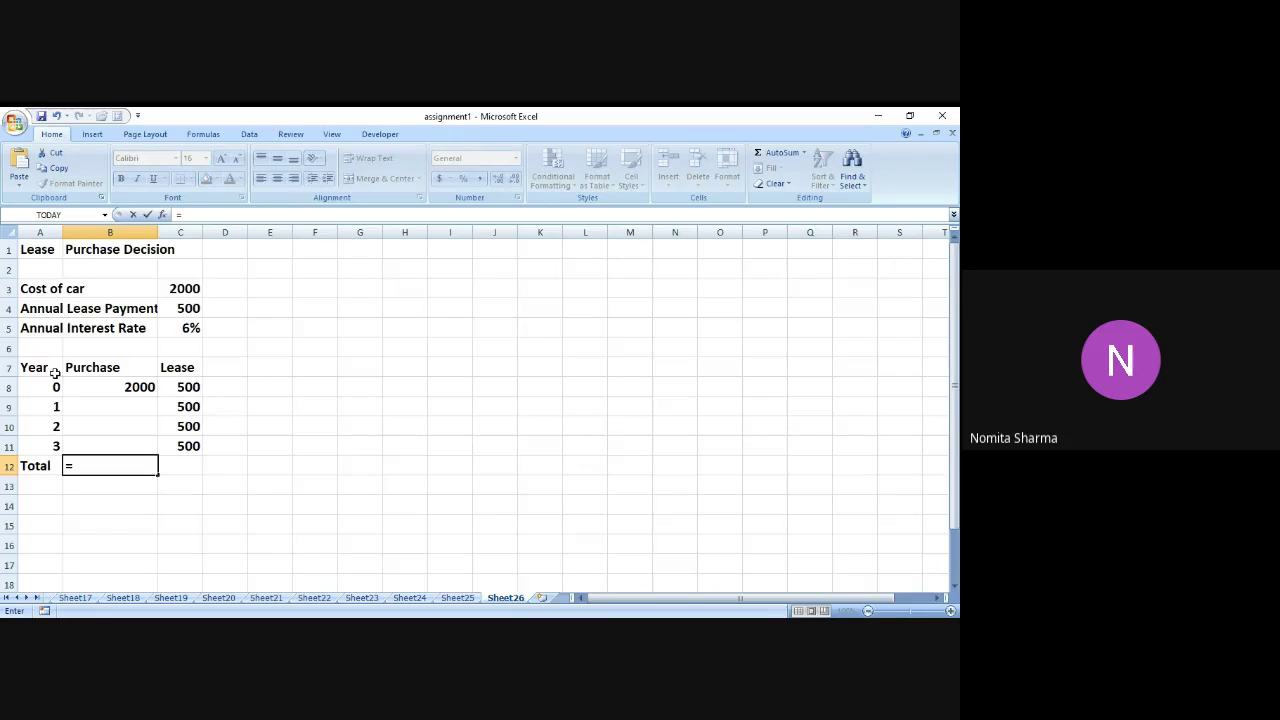
{"action": "type", "text": "b8"}
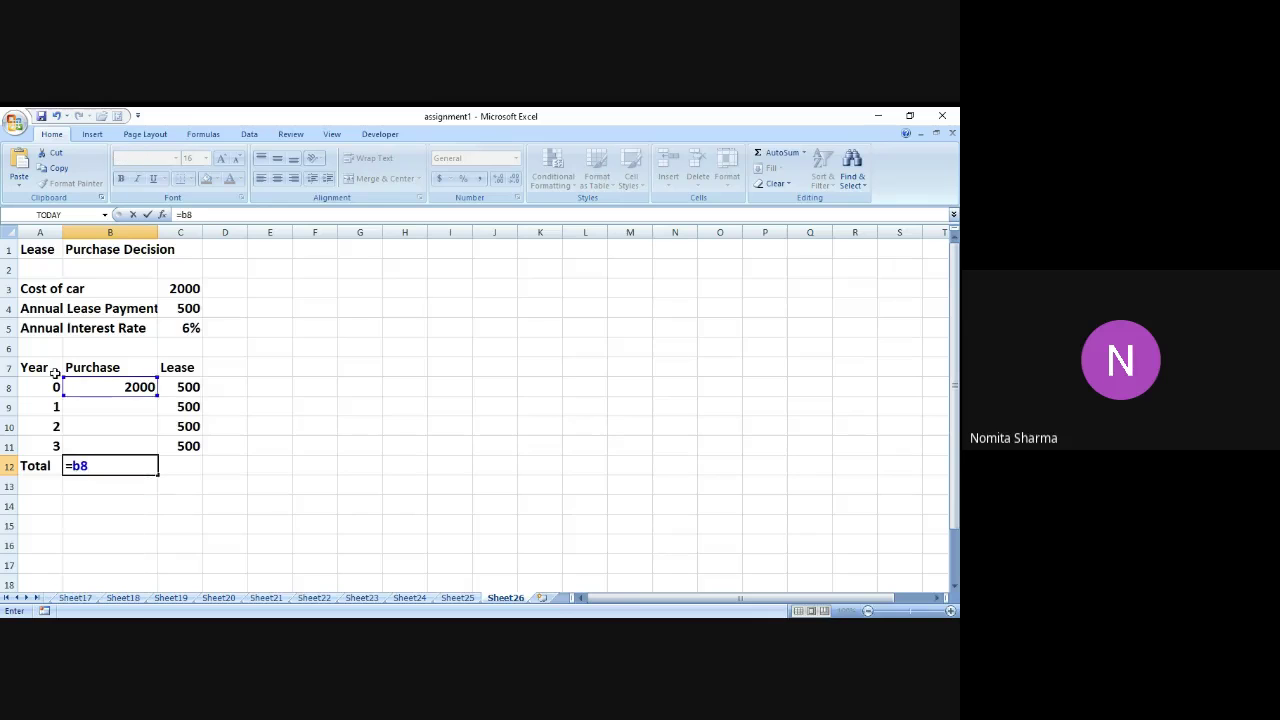
{"action": "key", "text": "Return"}
Step: Calculate the lease total in C12 with the formula =c8+npv(C5,C9:C11)
{"action": "key", "text": "Up"}
{"action": "key", "text": "Right"}
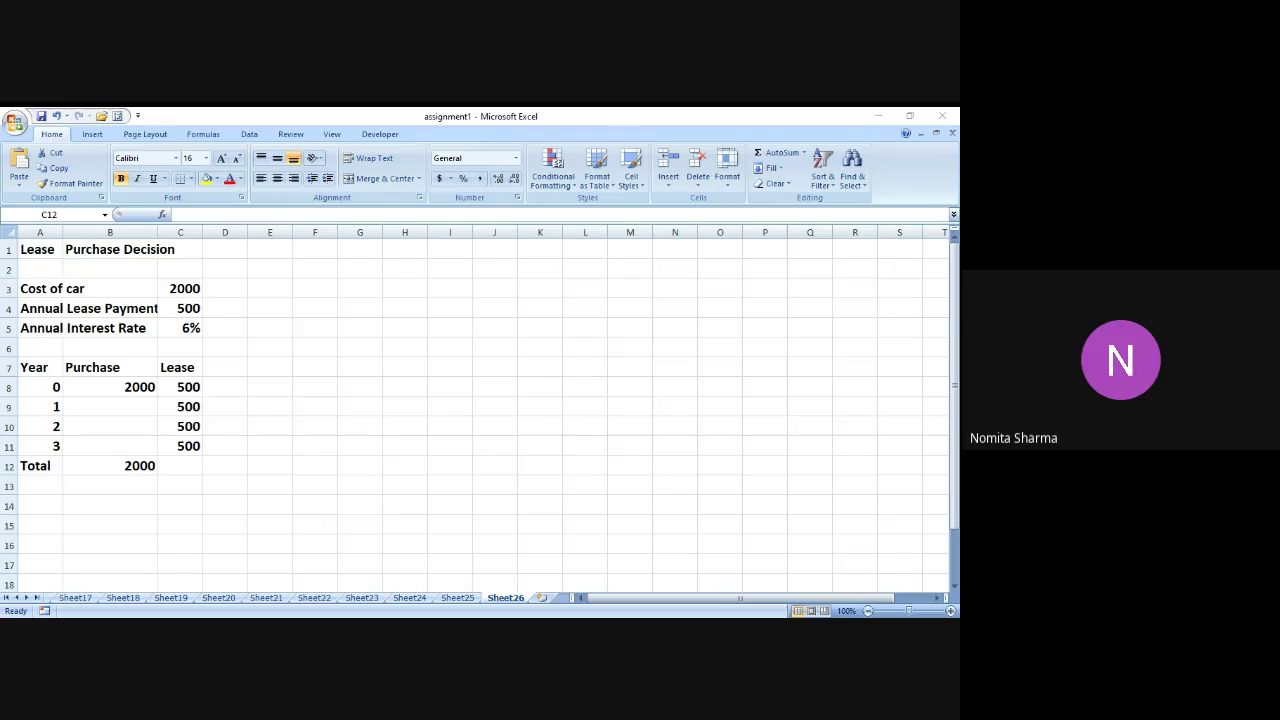
{"action": "key", "text": "alt+Tab"}
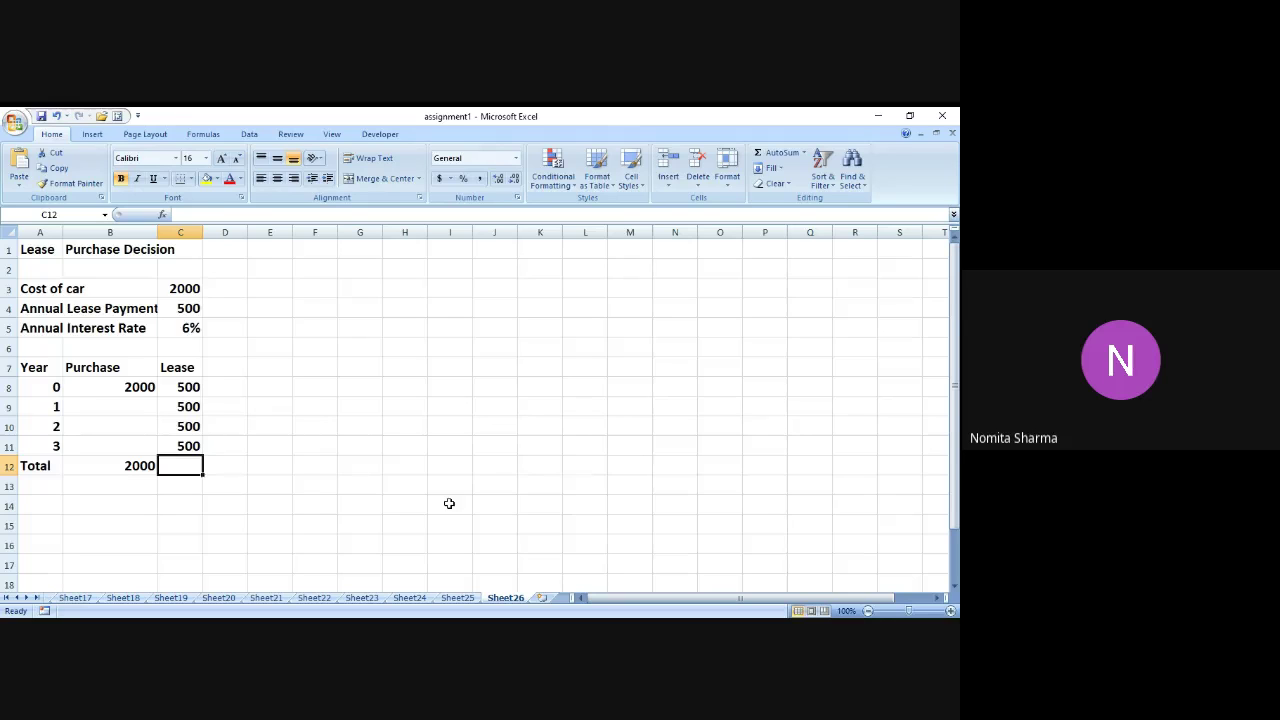
{"action": "type", "text": "="}
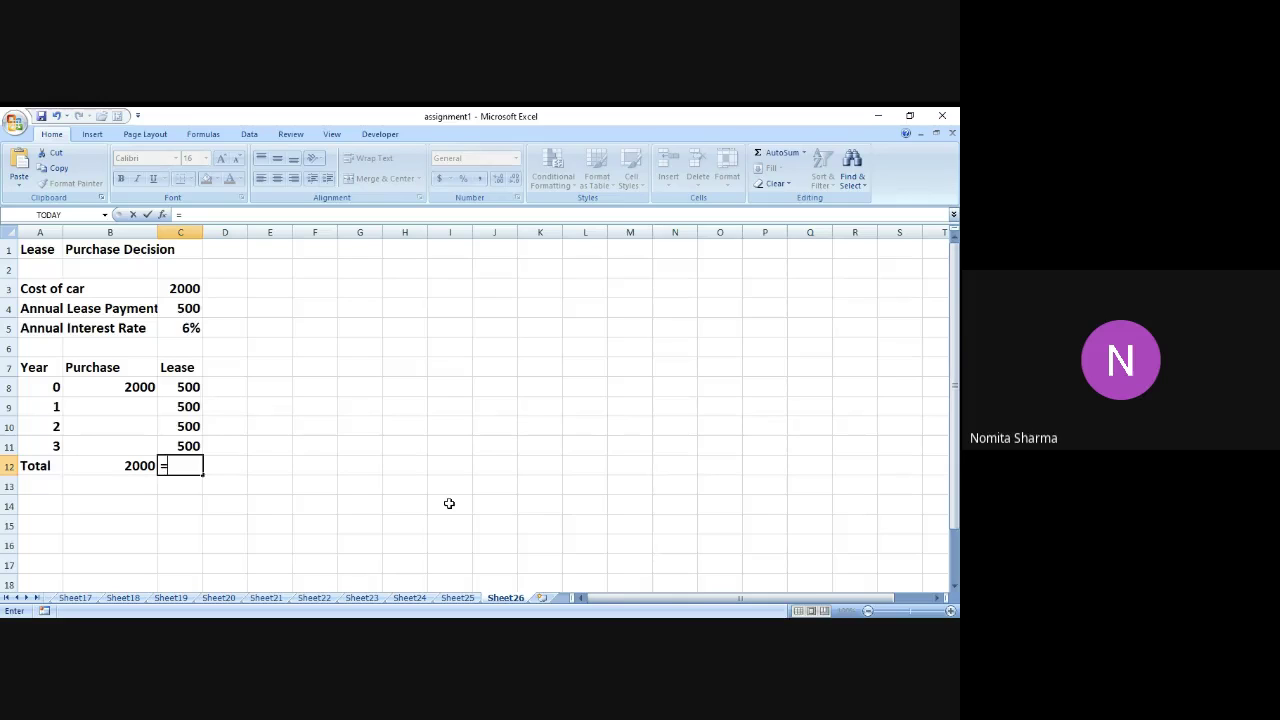
{"action": "type", "text": "c8+npv"}
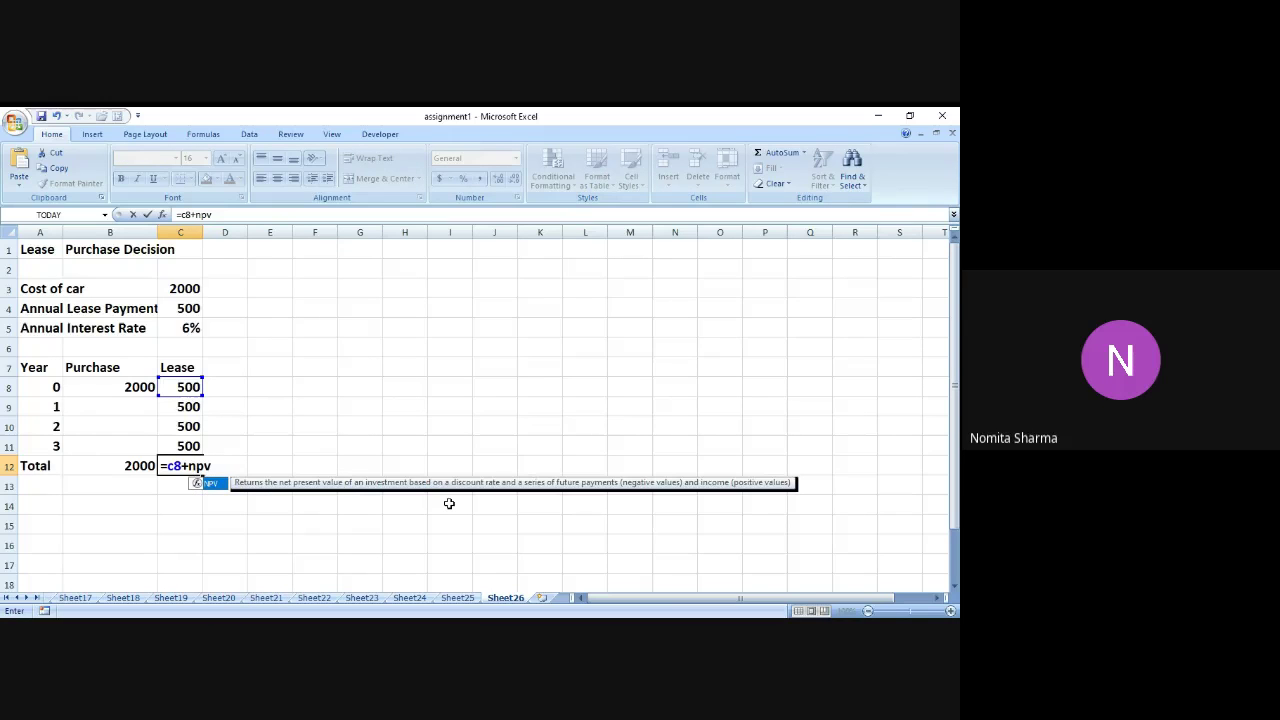
{"action": "type", "text": "("}
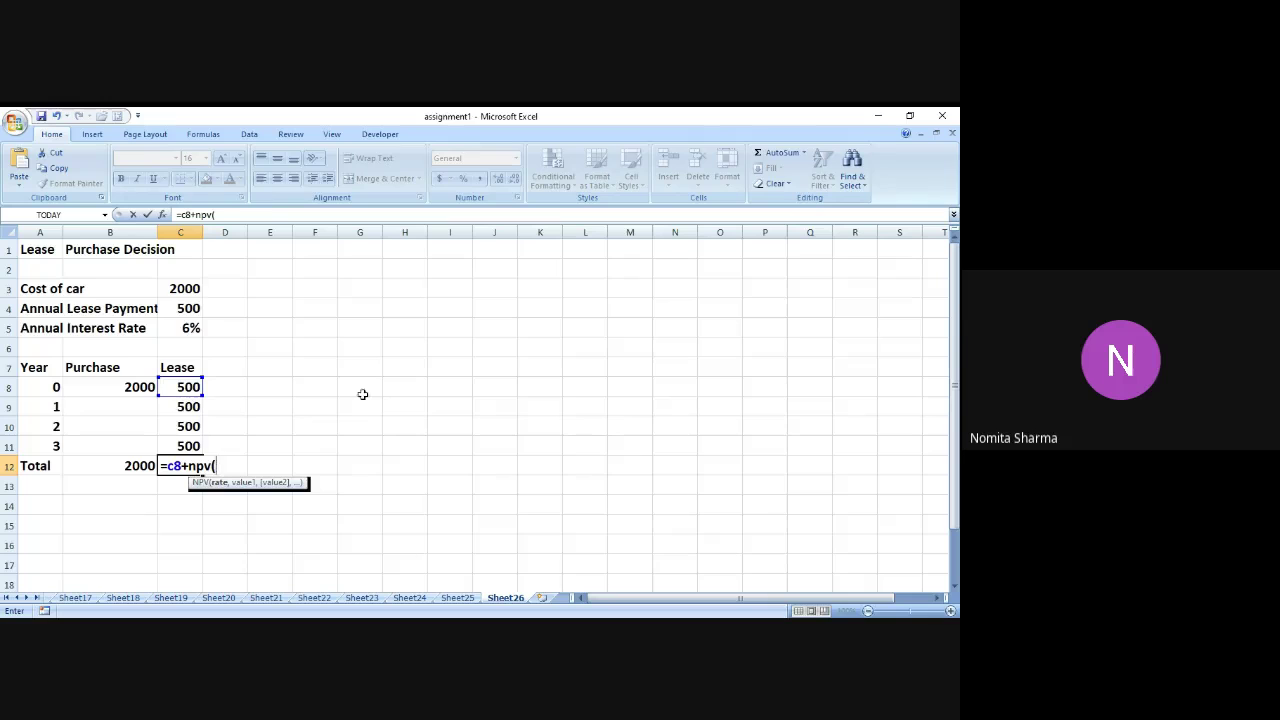
{"action": "left_click", "coordinate": [184, 327]}
{"action": "type", "text": ","}
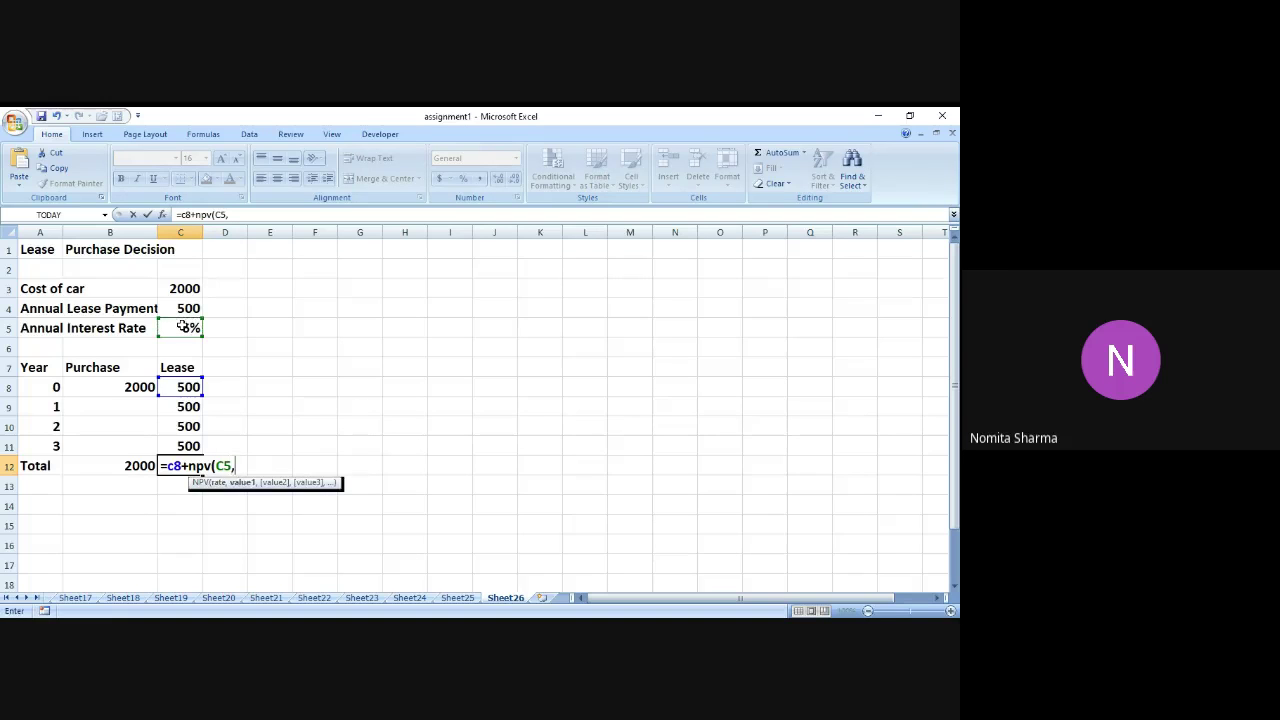
{"action": "left_click_drag", "start_coordinate": [197, 414], "coordinate": [195, 445]}
{"action": "type", "text": ")"}
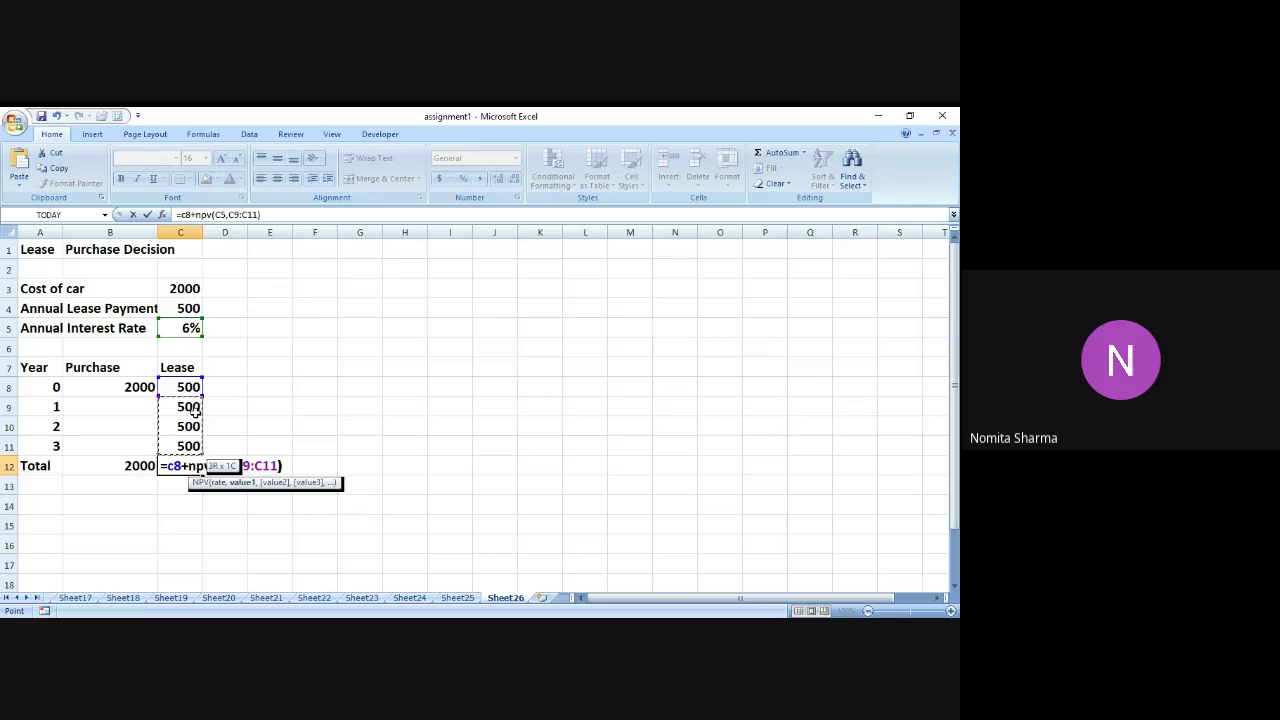
{"action": "key", "text": "Return"}
Step: Format the lease total in C12 with the comma style and no decimal places
{"action": "key", "text": "Up"}
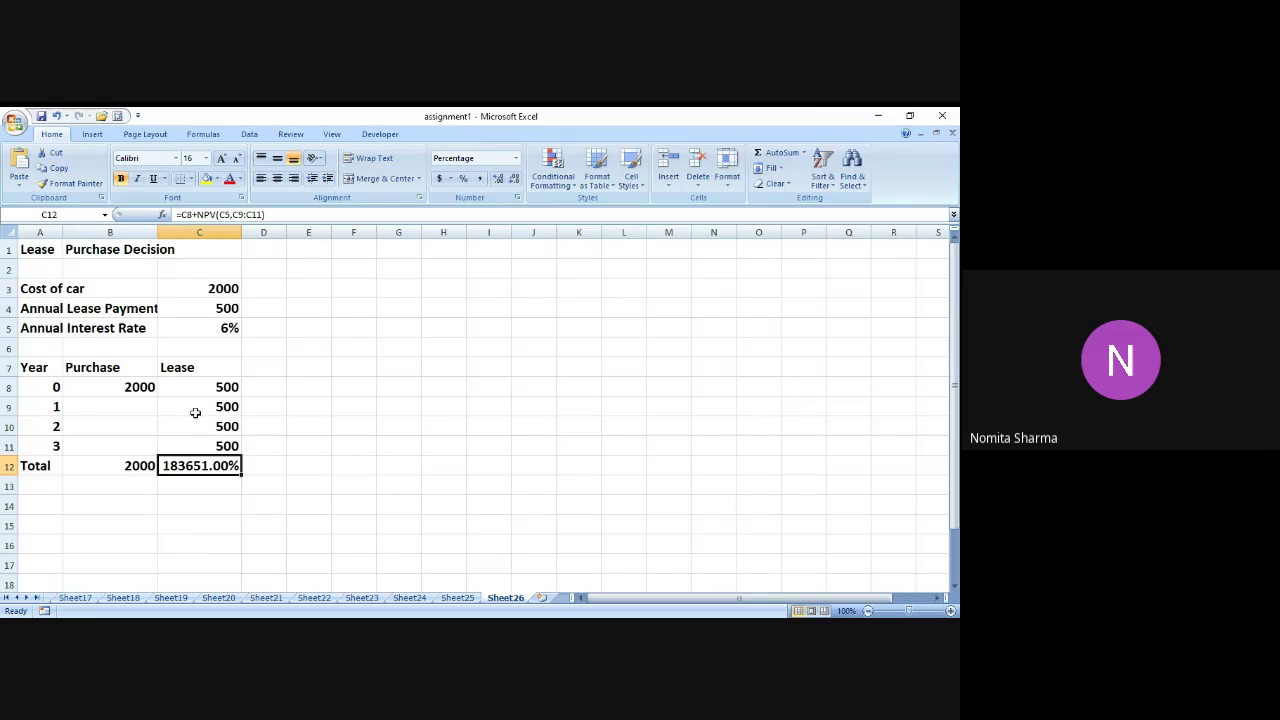
{"action": "left_click", "coordinate": [479, 179]}
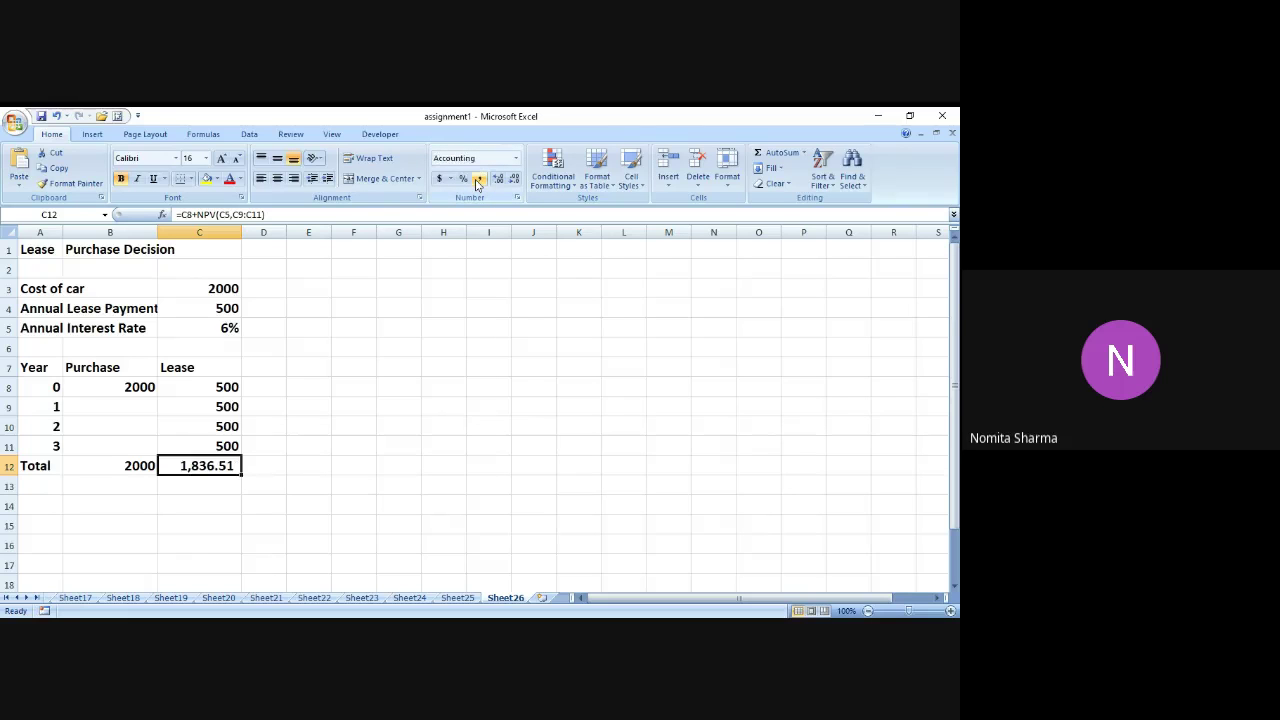
{"action": "left_click", "coordinate": [514, 182]}
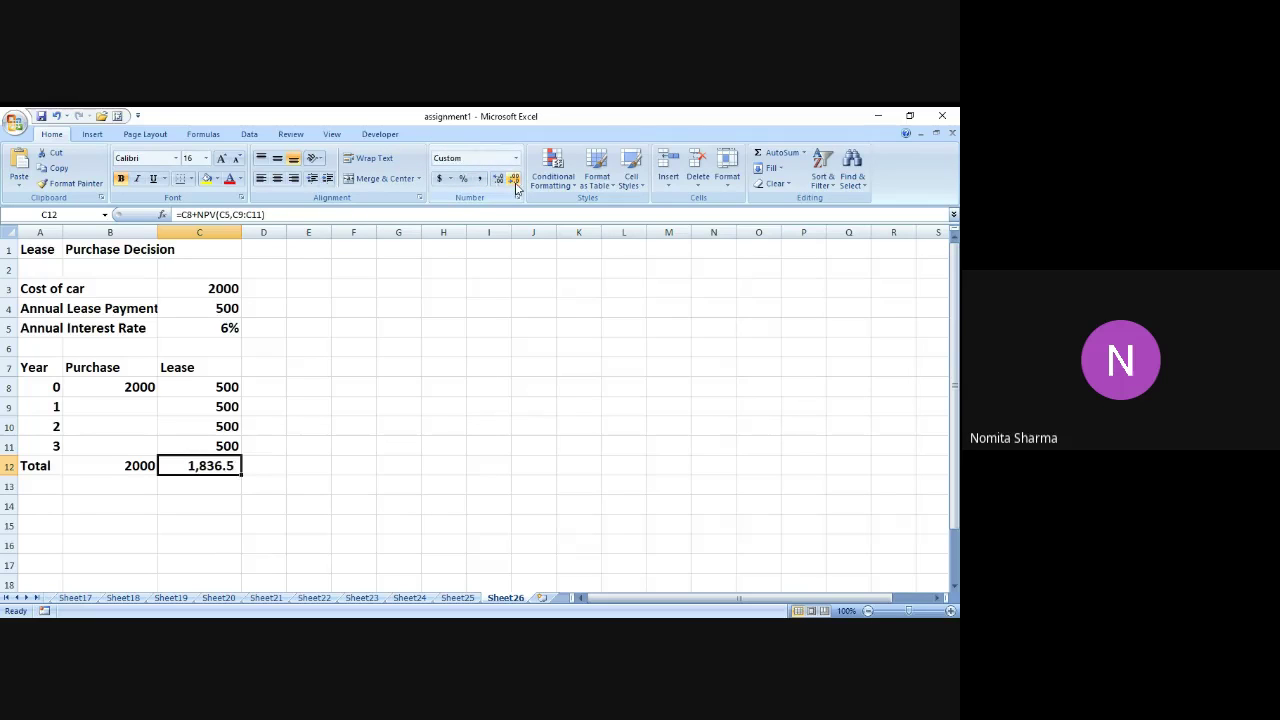
{"action": "left_click", "coordinate": [515, 184]}
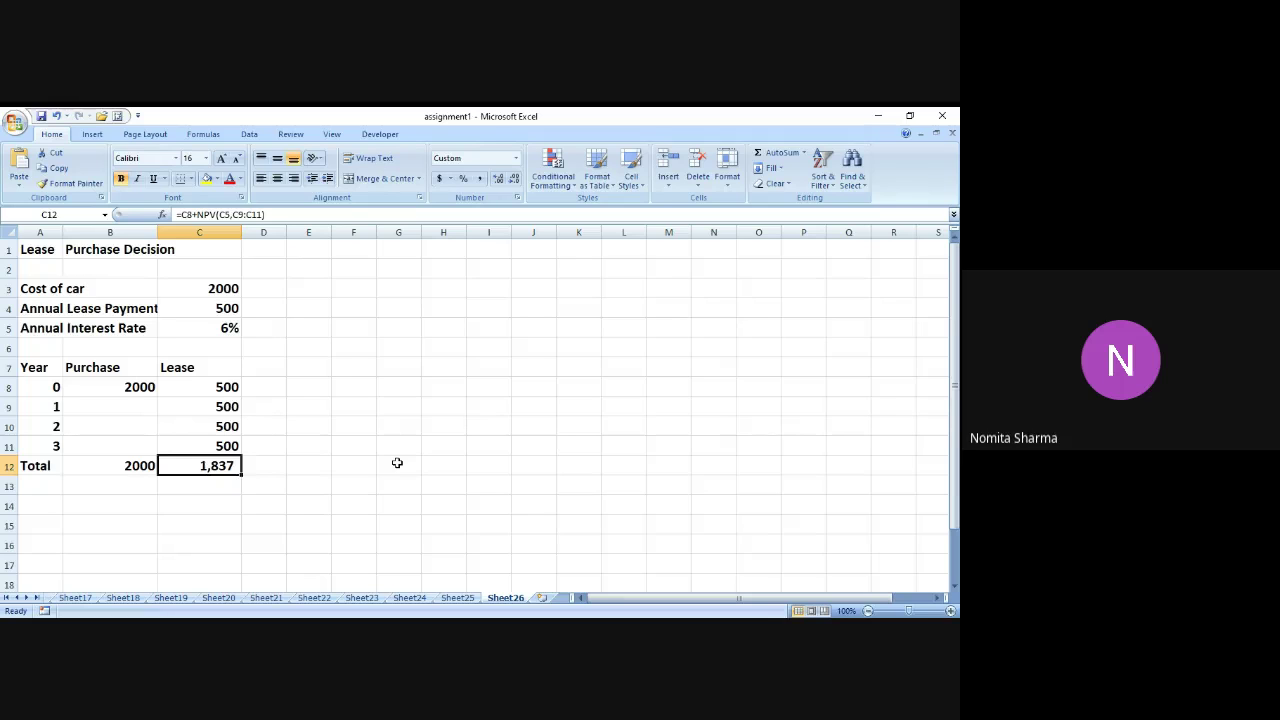
Step: Enter the heading "present value" in D7, beside the Lease heading
{"action": "left_click", "coordinate": [264, 372]}
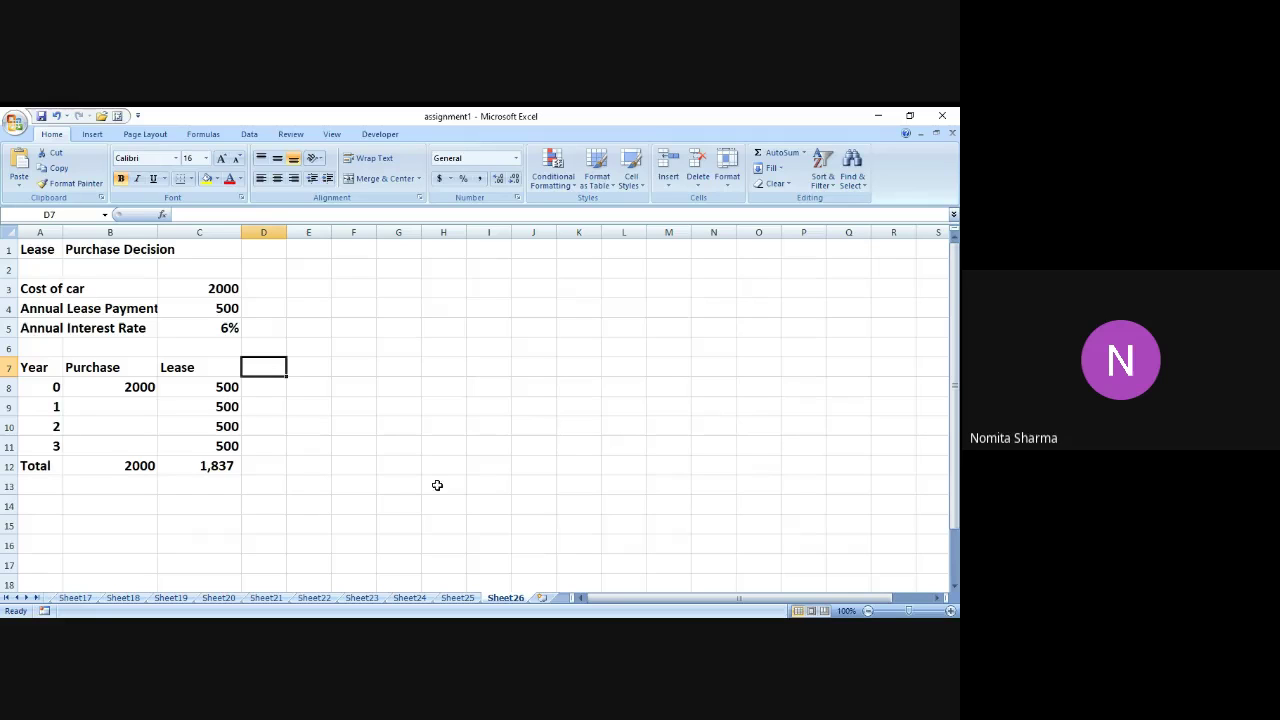
{"action": "left_click", "coordinate": [598, 631]}
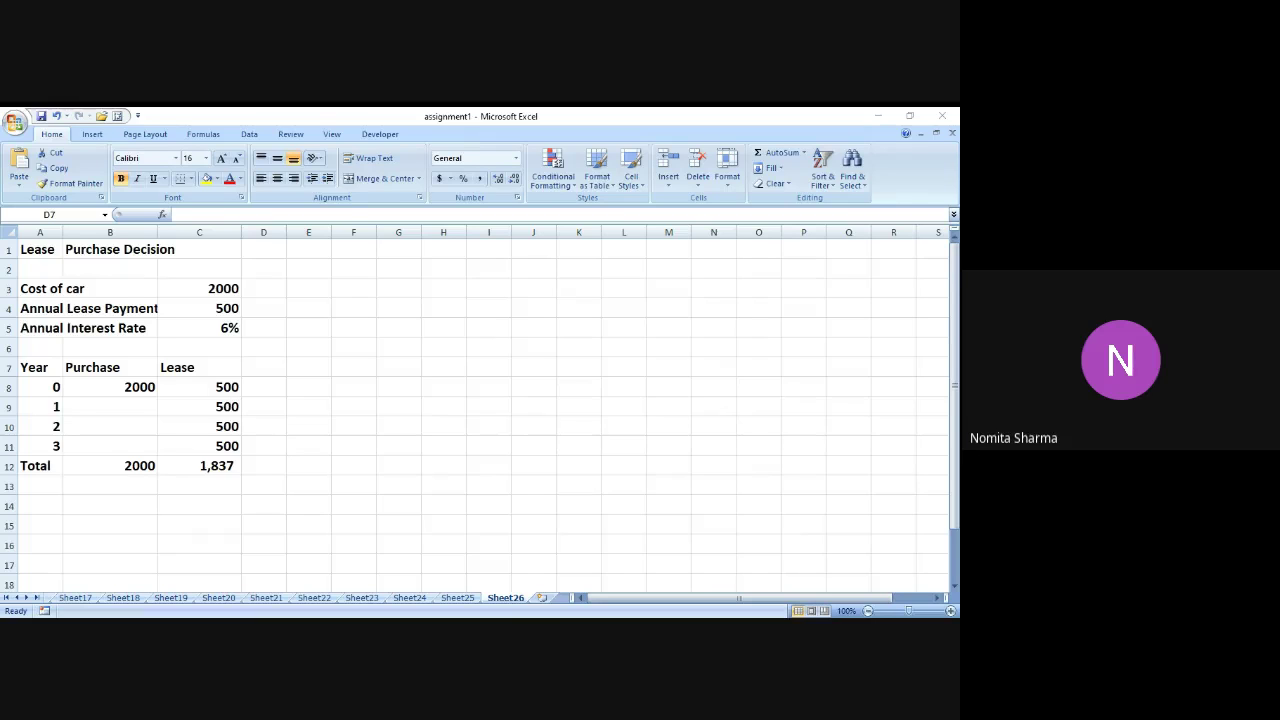
{"action": "left_click", "coordinate": [263, 367]}
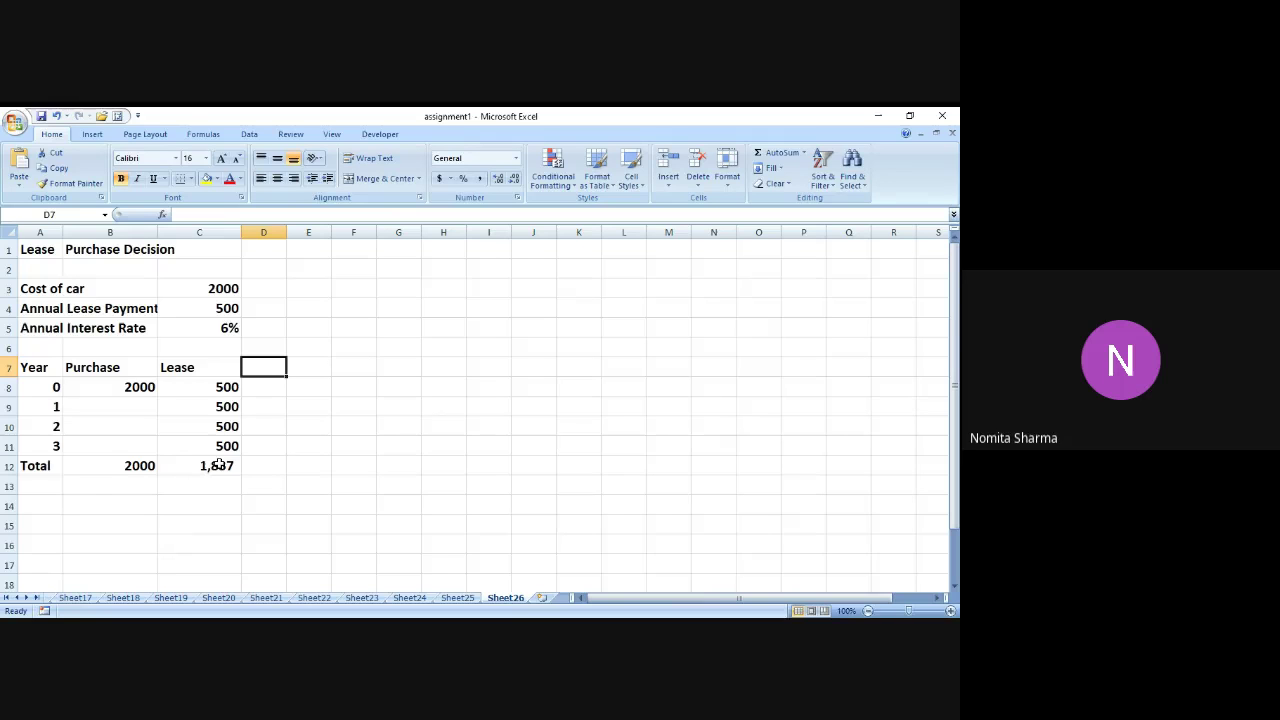
{"action": "type", "text": "prese"}
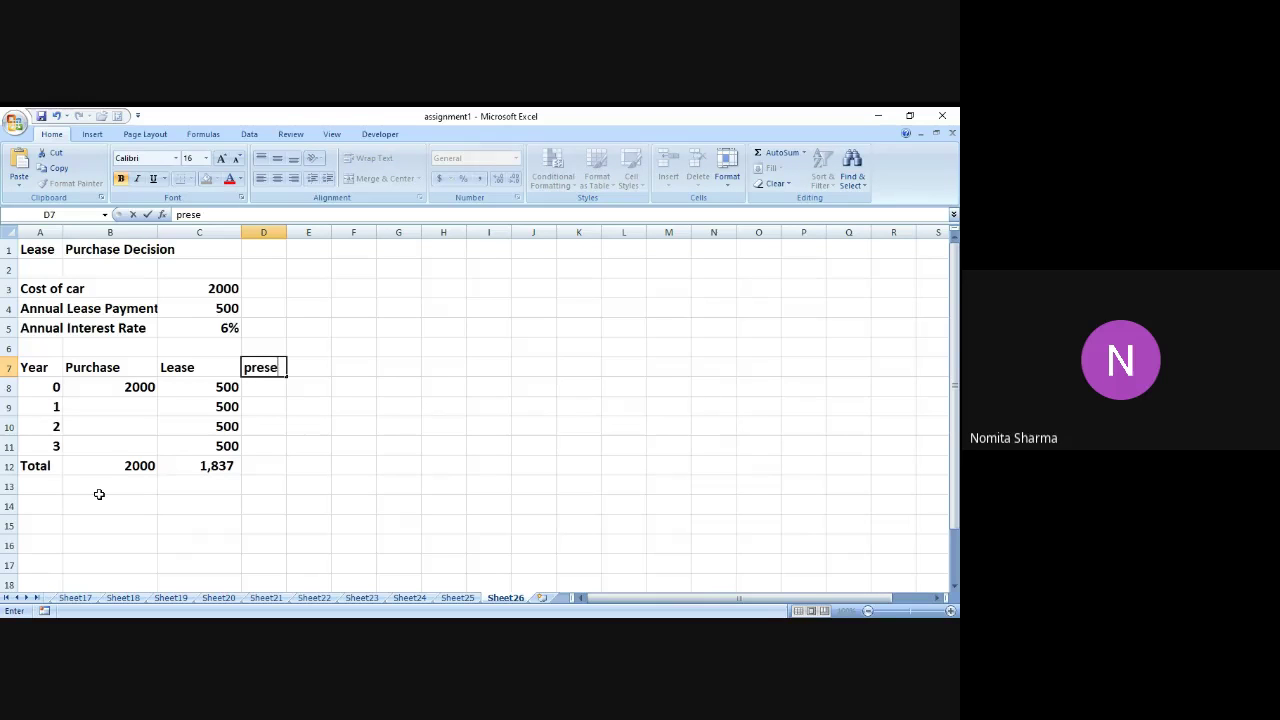
{"action": "type", "text": "nt value"}
{"action": "key", "text": "Return"}
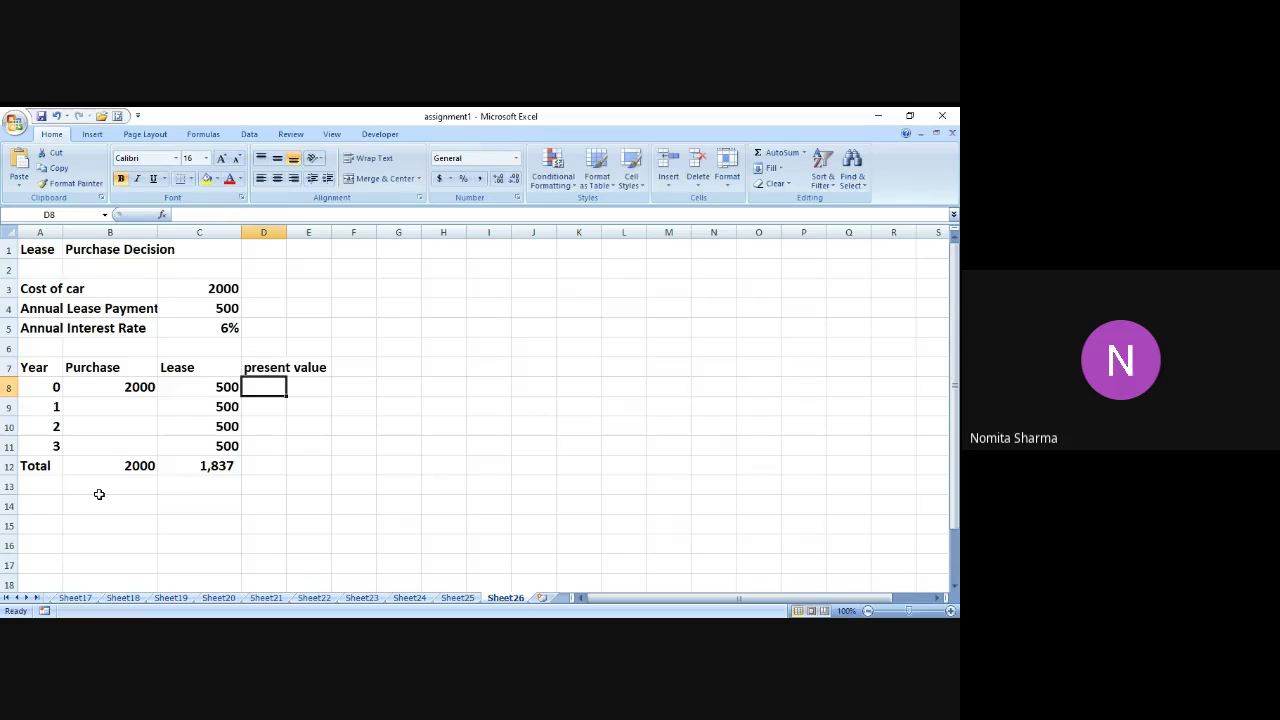
Step: Calculate the year 0 present value of the lease payment in D8 with the formula =c8/(1+c5)^a8
{"action": "type", "text": "="}
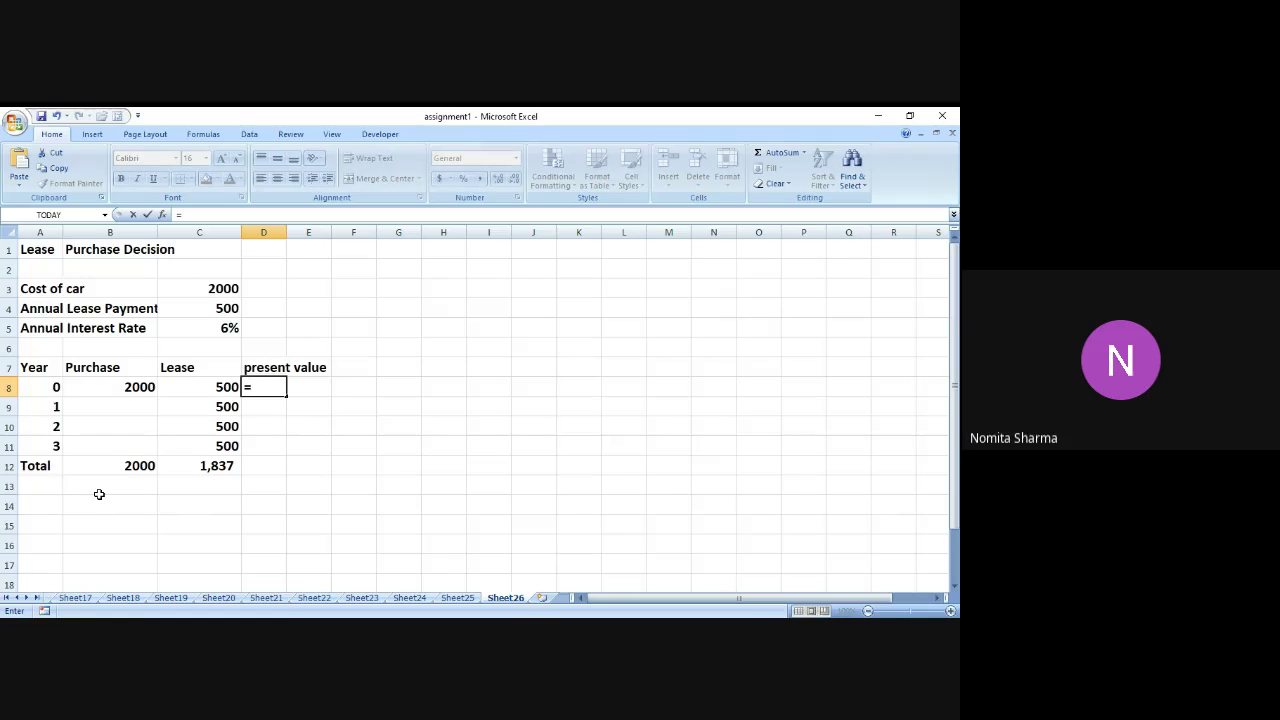
{"action": "type", "text": "c"}
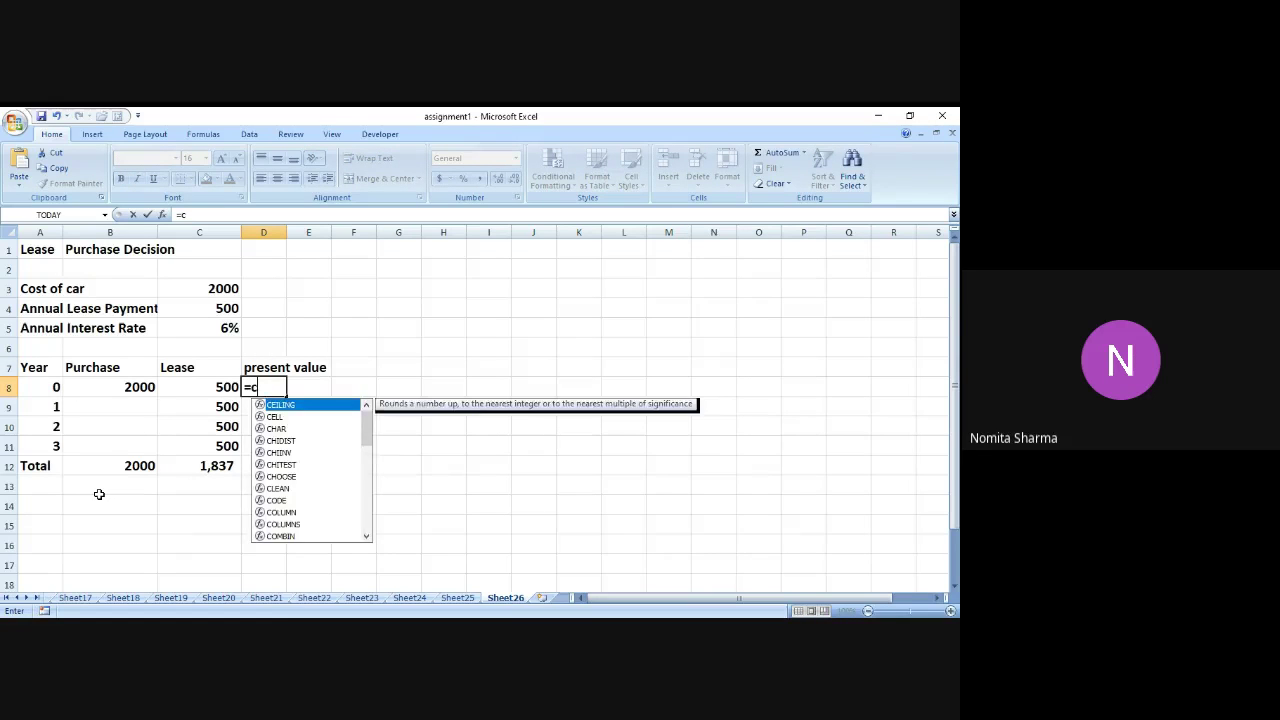
{"action": "type", "text": "8/"}
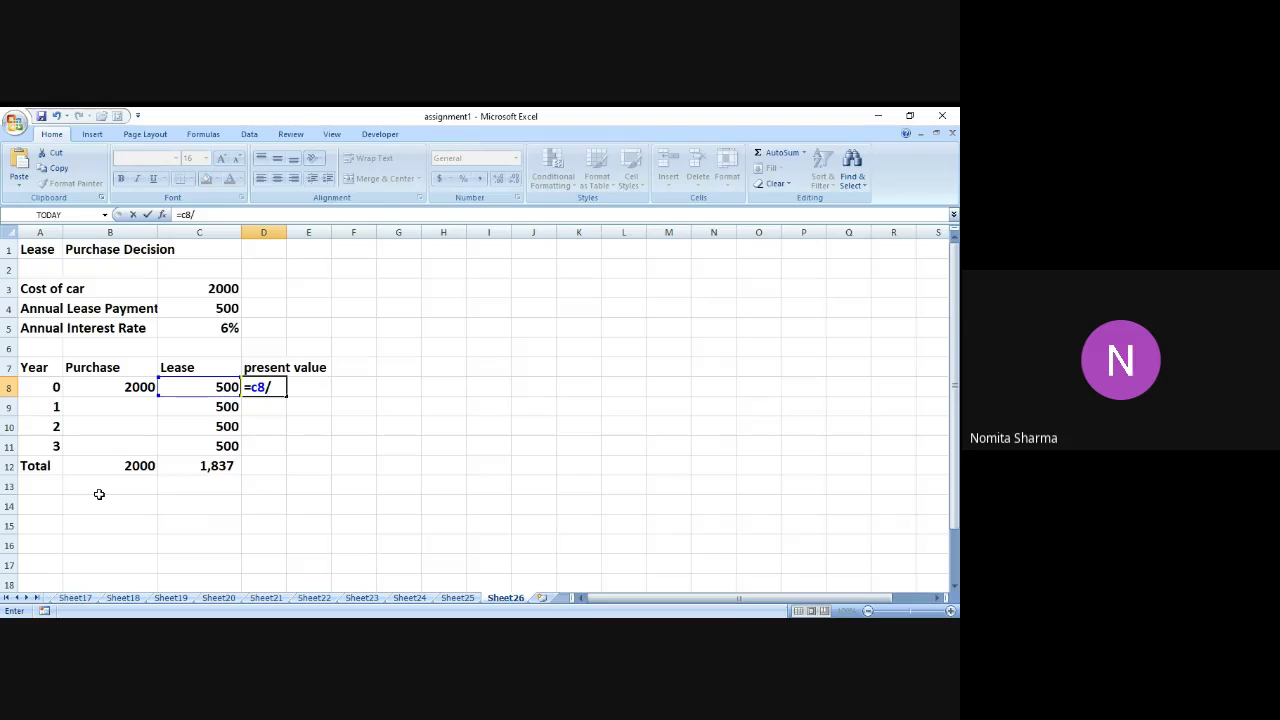
{"action": "type", "text": "1+c"}
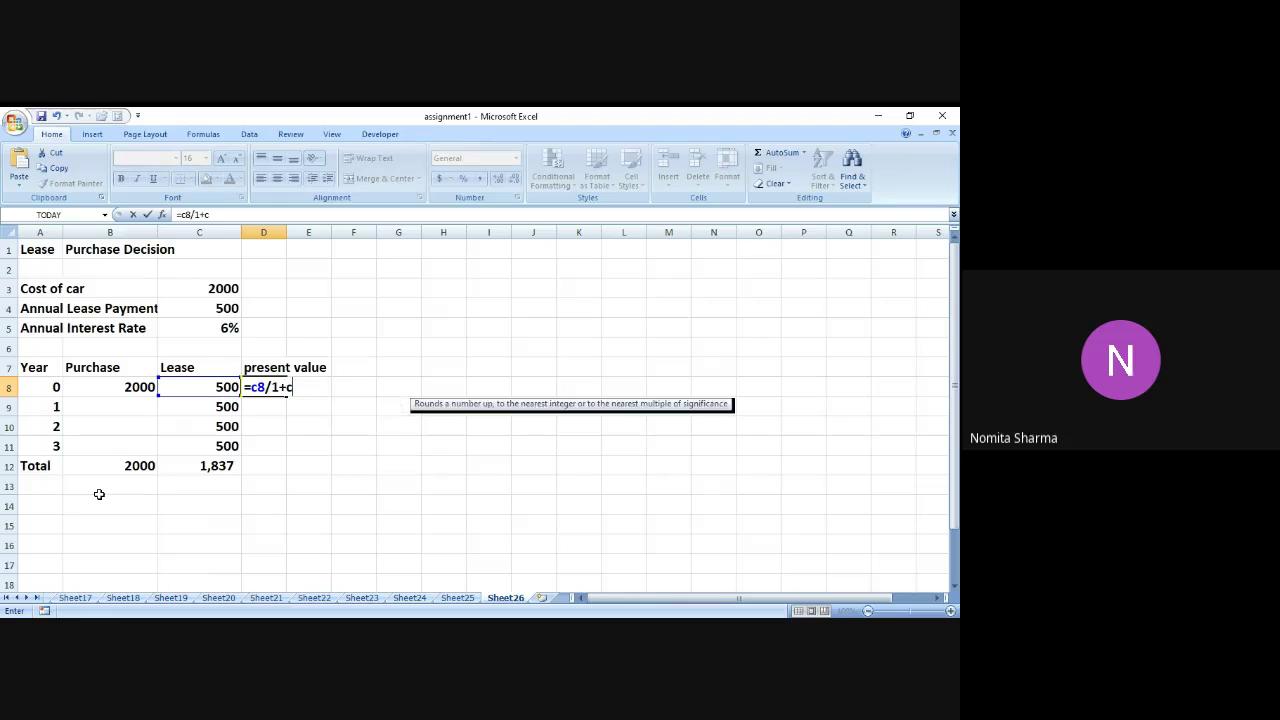
{"action": "type", "text": "5)"}
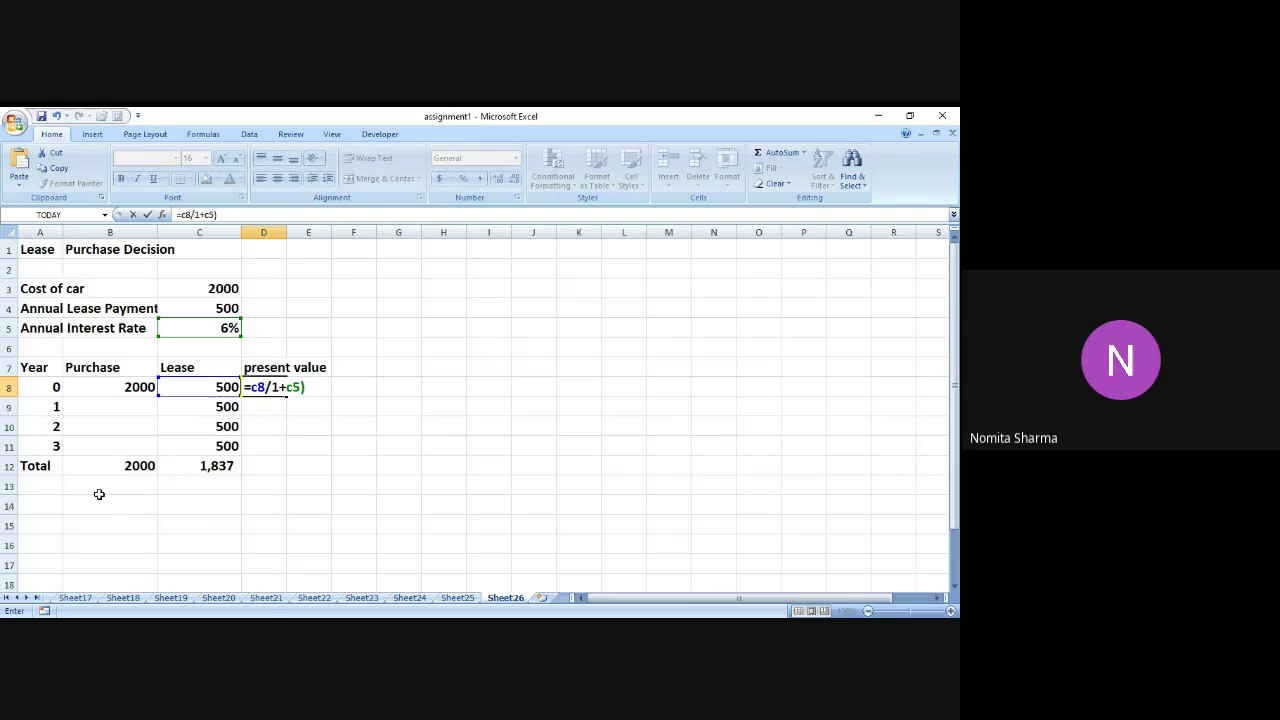
{"action": "type", "text": "^a8"}
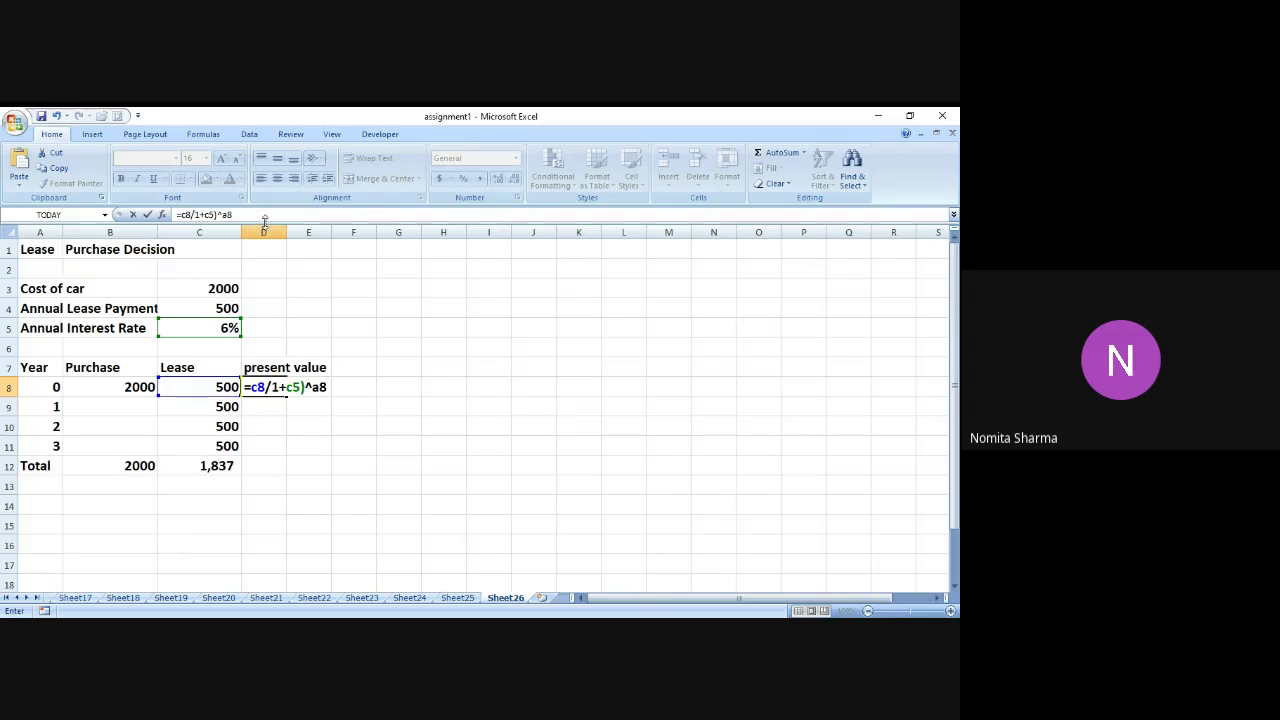
{"action": "key", "text": "Return"}
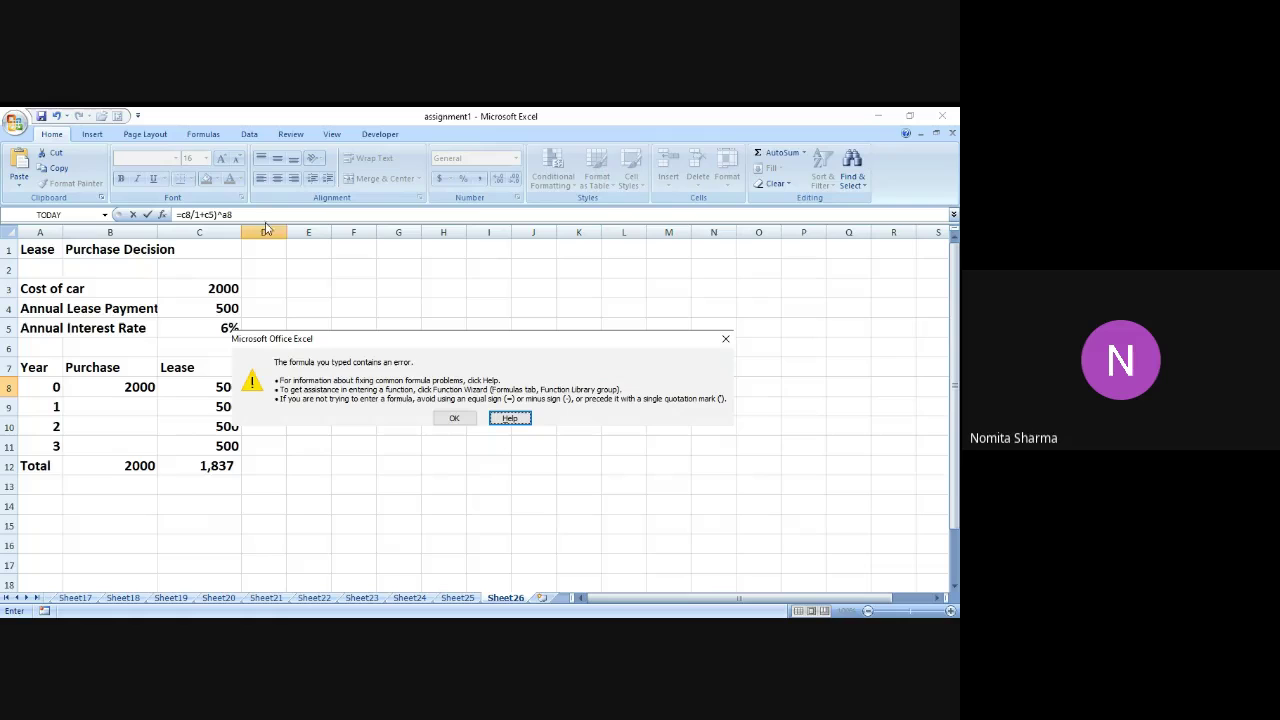
{"action": "left_click", "coordinate": [452, 418]}
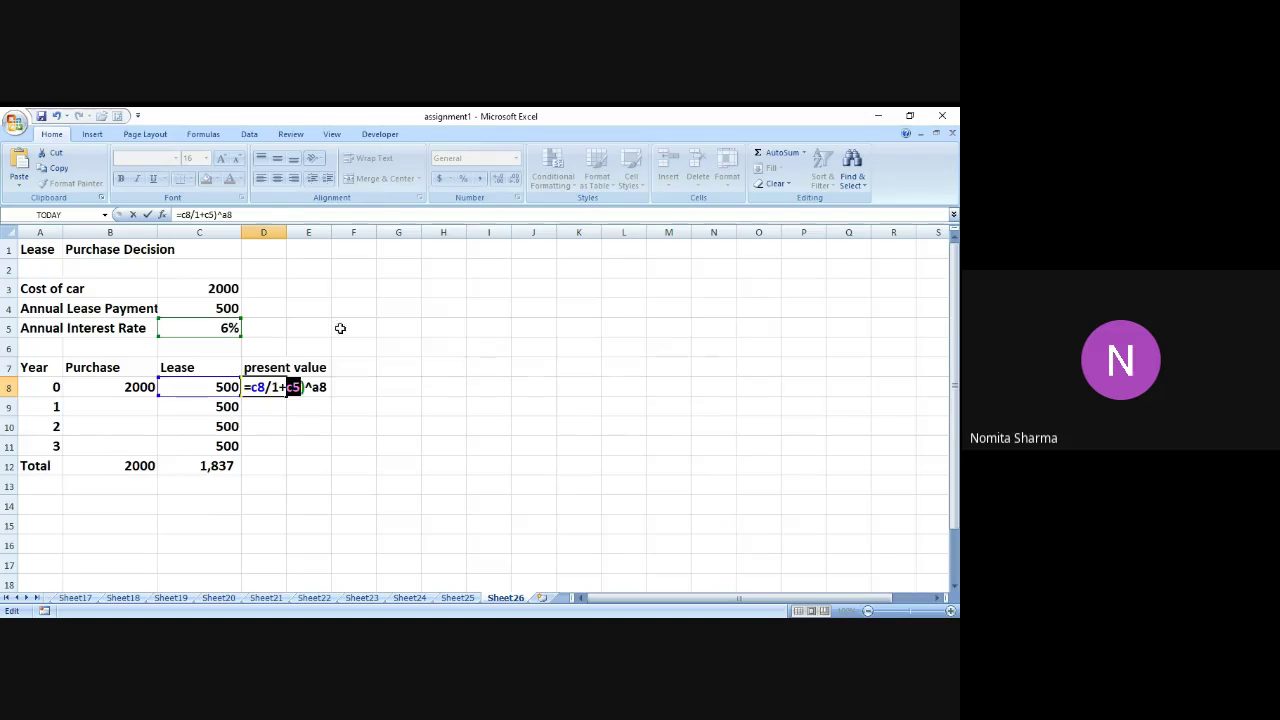
{"action": "left_click", "coordinate": [272, 214]}
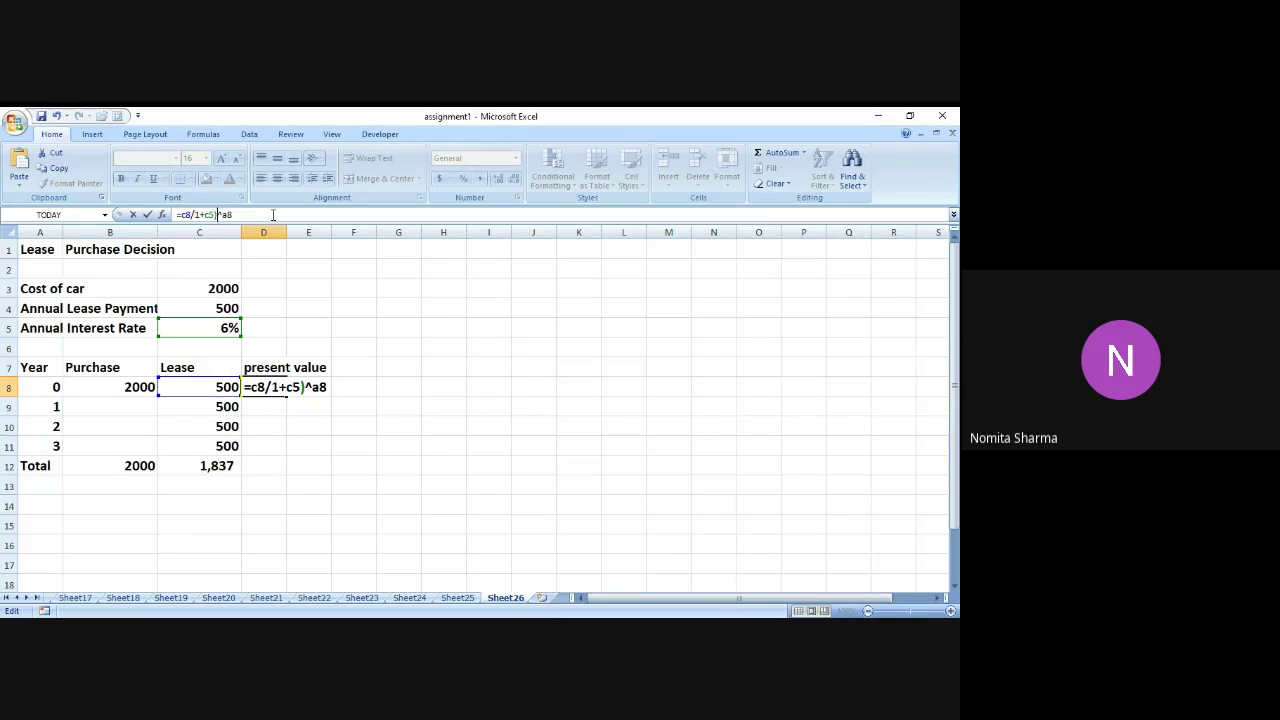
{"action": "key", "text": "Left"}
{"action": "key", "text": "Left"}
{"action": "type", "text": "("}
{"action": "key", "text": "Return"}
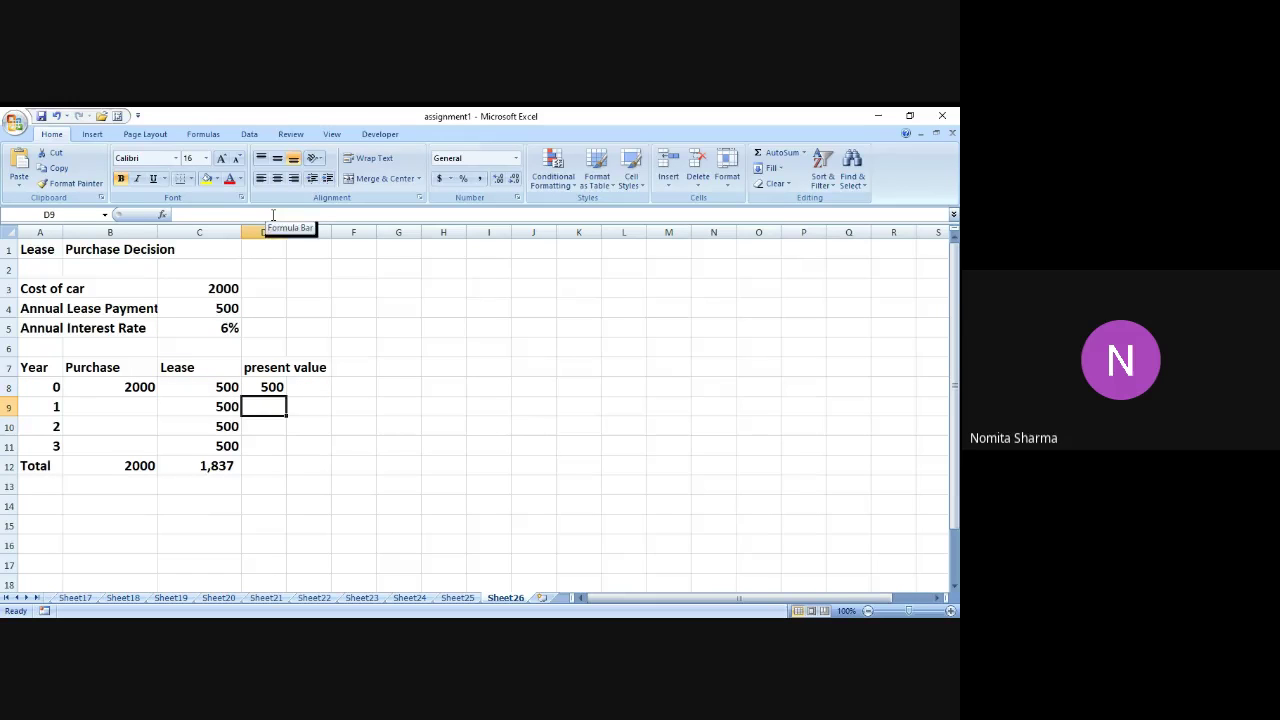
Step: Make the interest rate reference in D8 absolute as $C$5 and fill the formula down through D11
{"action": "key", "text": "Up"}
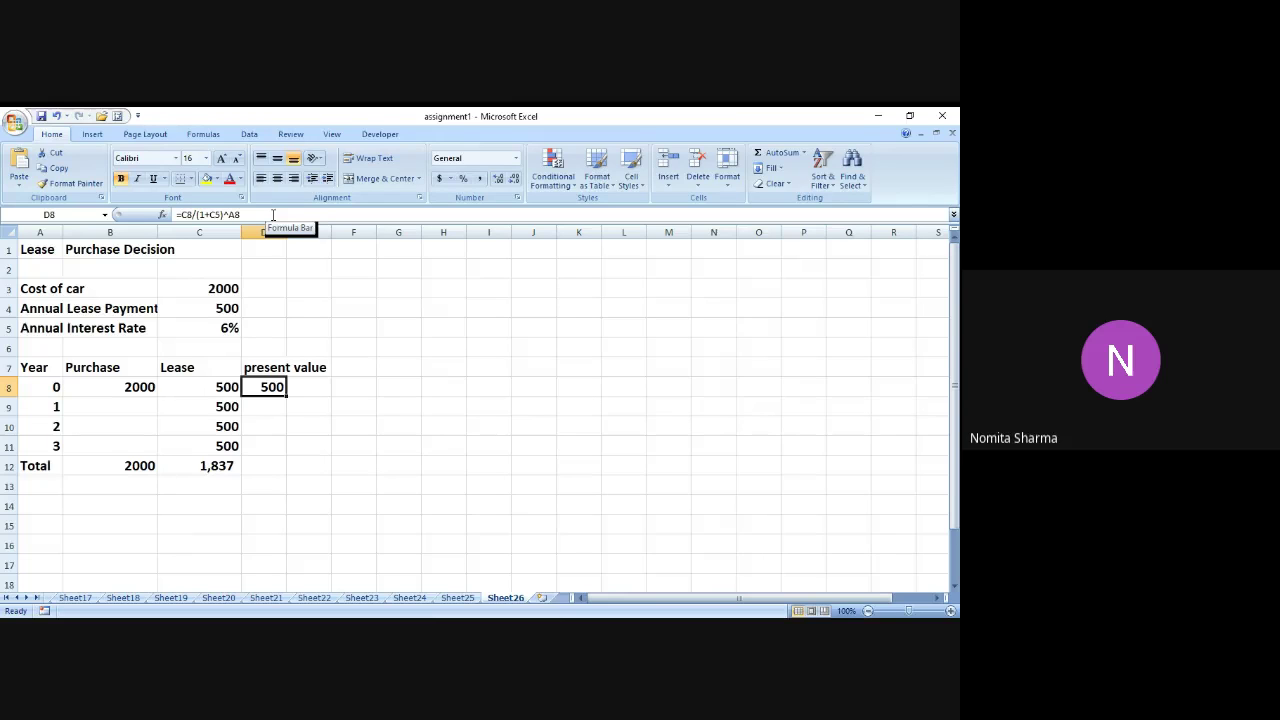
{"action": "left_click", "coordinate": [272, 215]}
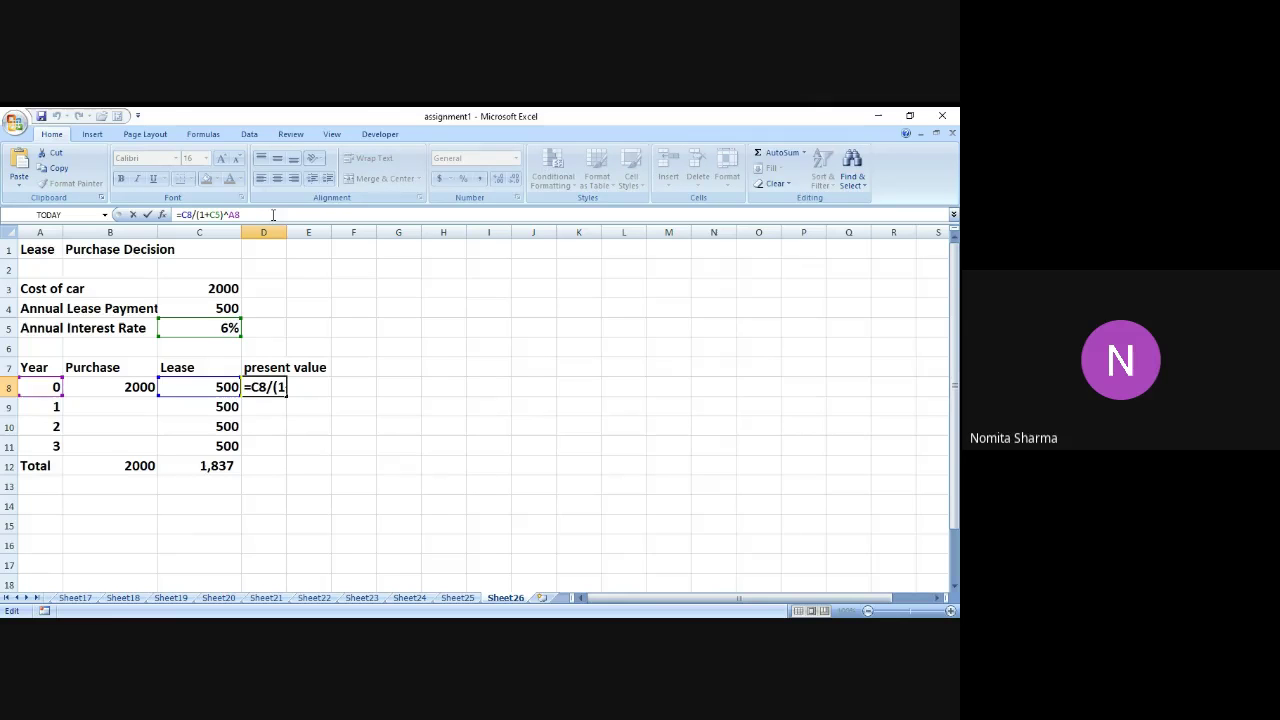
{"action": "key", "text": "Left"}
{"action": "key", "text": "Left"}
{"action": "key", "text": "Left"}
{"action": "type", "text": "$"}
{"action": "key", "text": "Right"}
{"action": "type", "text": "$"}
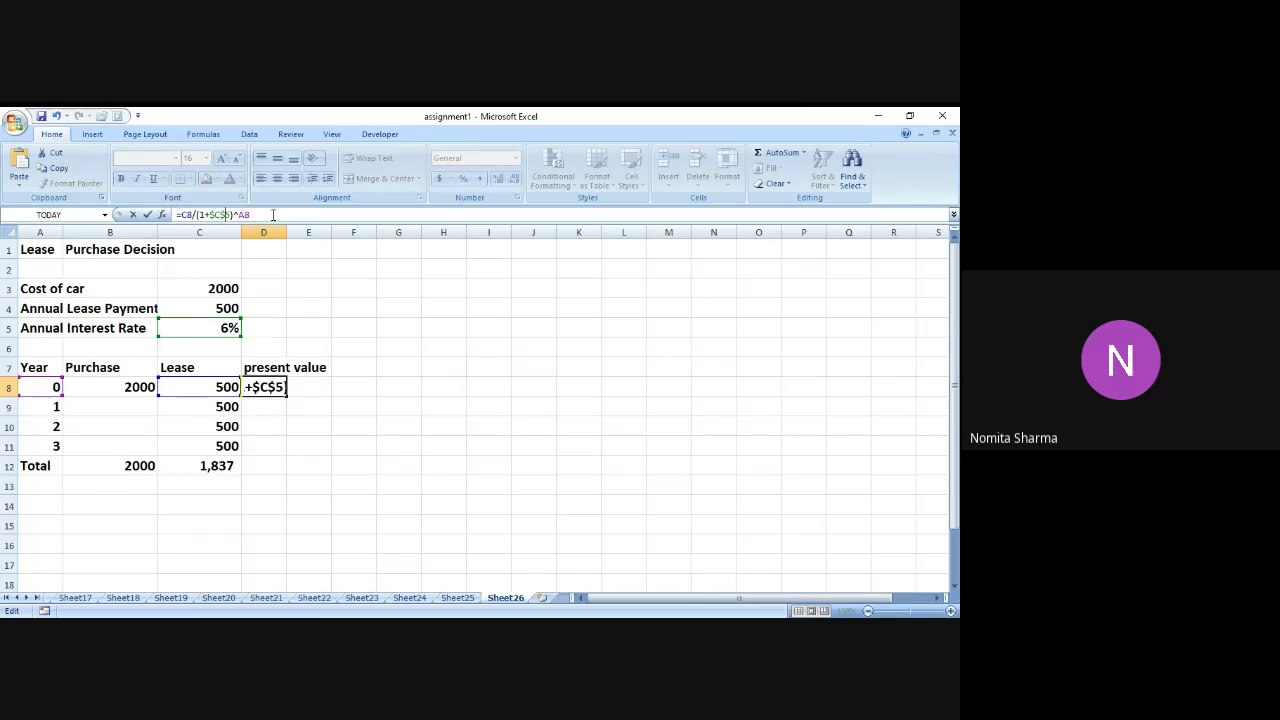
{"action": "key", "text": "Return"}
{"action": "key", "text": "Up"}
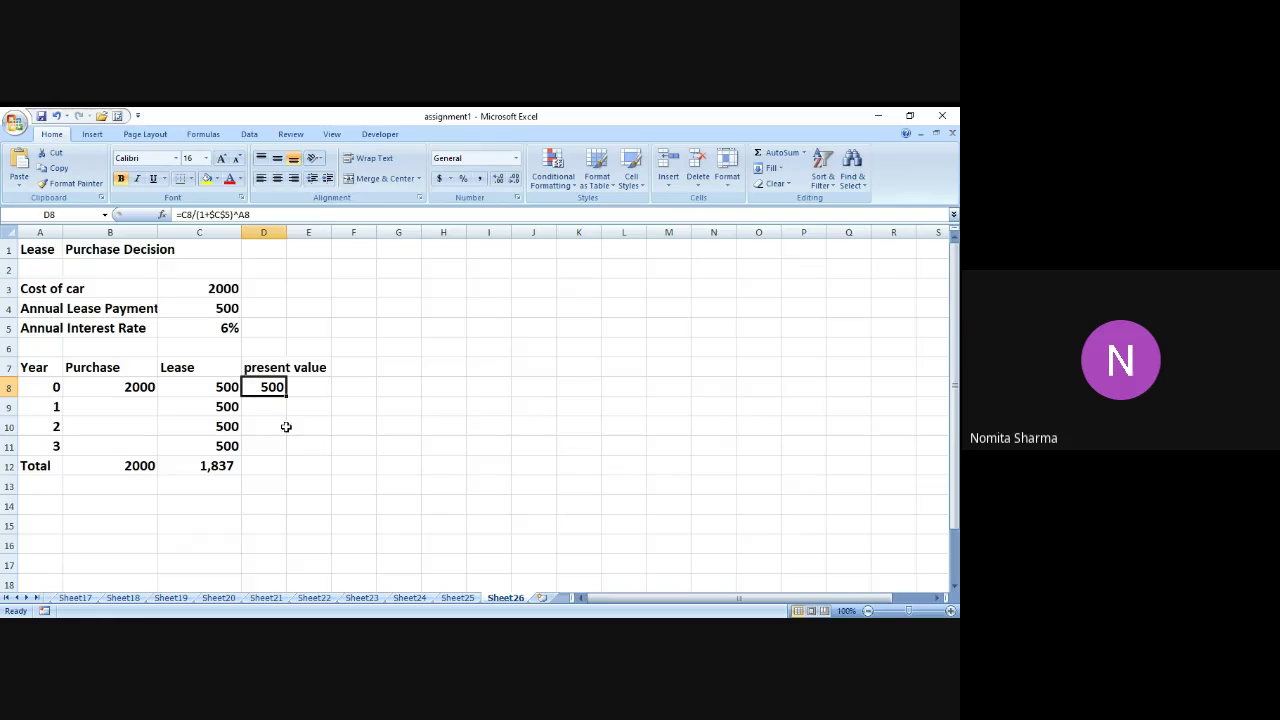
{"action": "left_click_drag", "start_coordinate": [287, 397], "coordinate": [285, 452]}
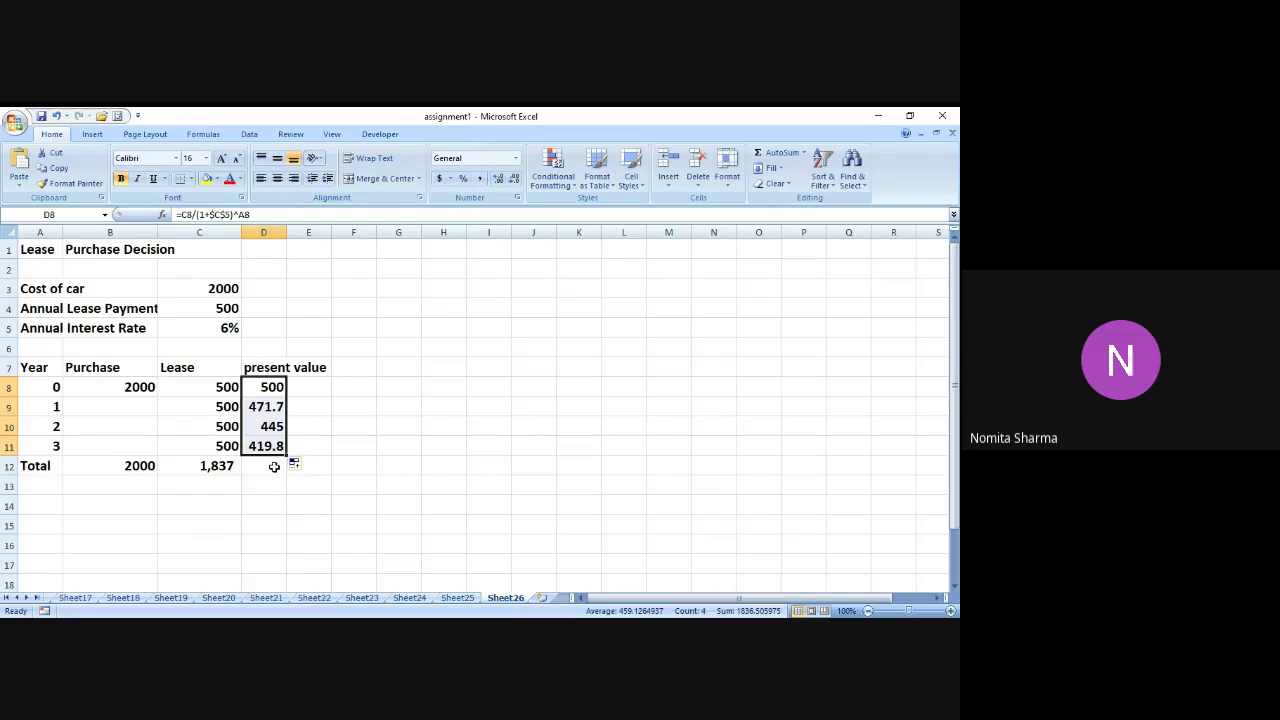
Step: Total the present values in D12 with the formula =sum(D8:D11) and compare it with the lease total in C12
{"action": "left_click", "coordinate": [274, 464]}
{"action": "type", "text": "=sum("}
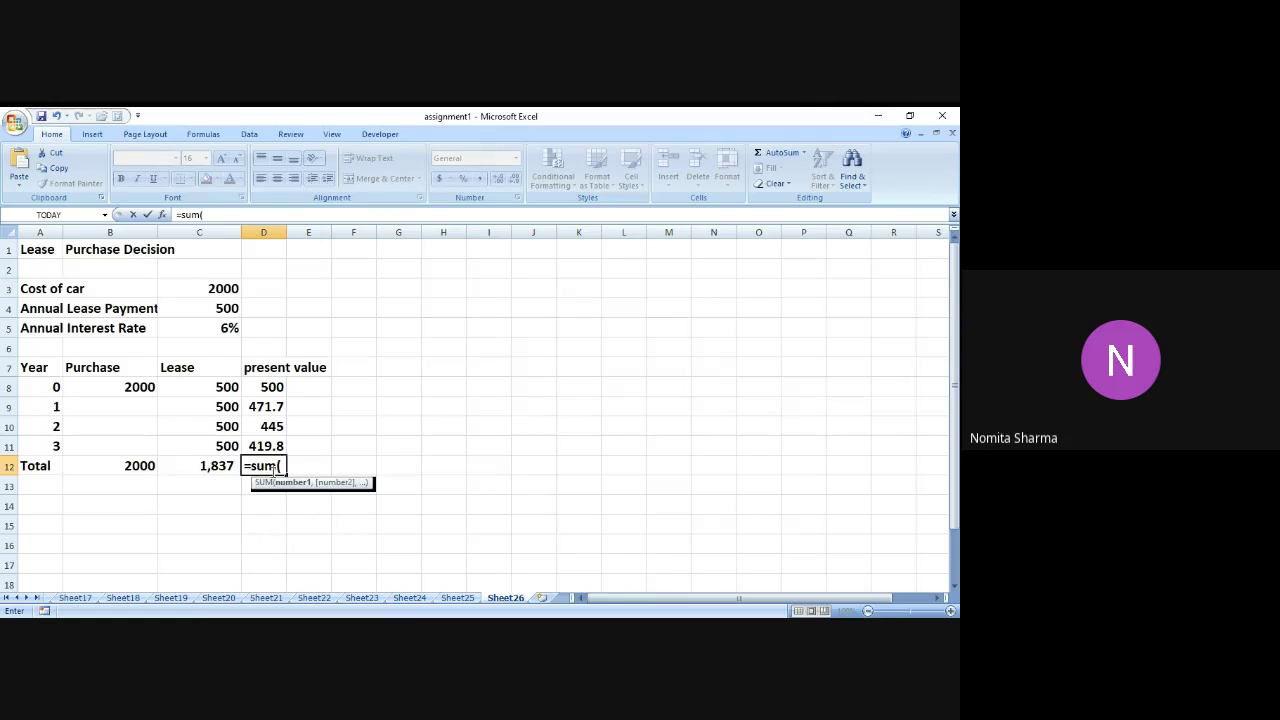
{"action": "left_click_drag", "start_coordinate": [277, 389], "coordinate": [281, 387]}
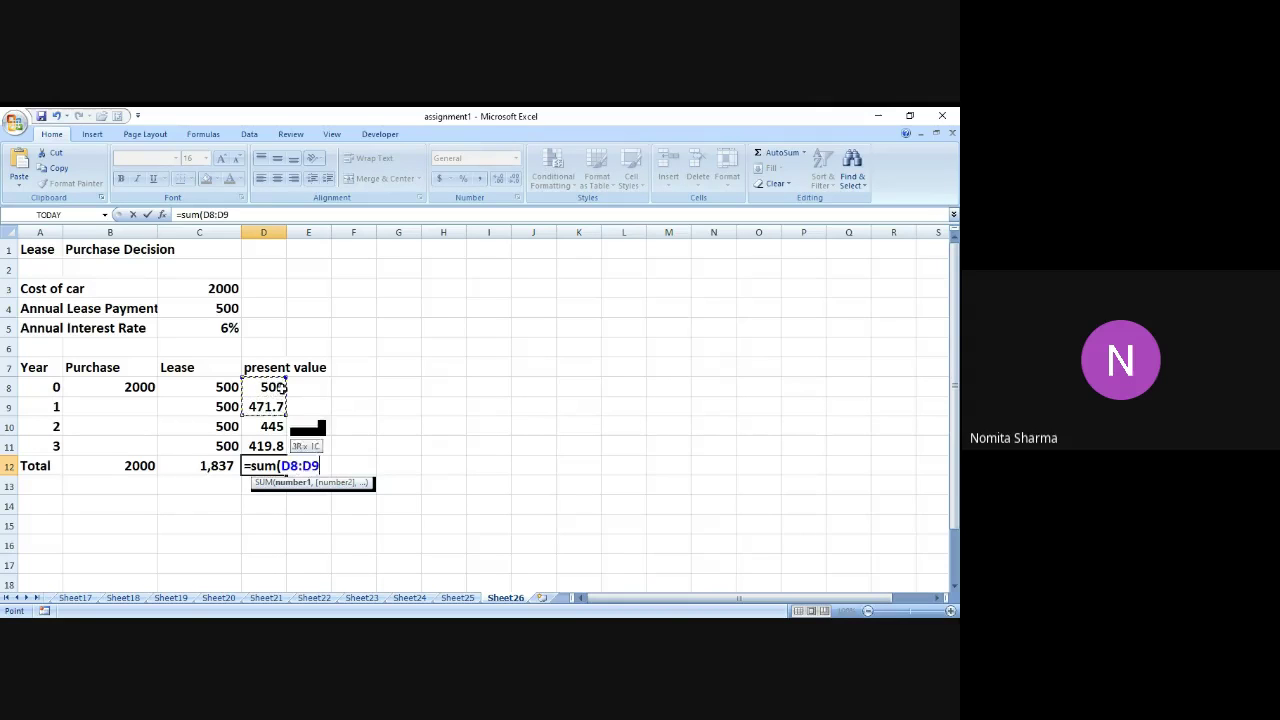
{"action": "key", "text": "shift+Down"}
{"action": "key", "text": "shift+Down"}
{"action": "type", "text": ")"}
{"action": "key", "text": "Return"}
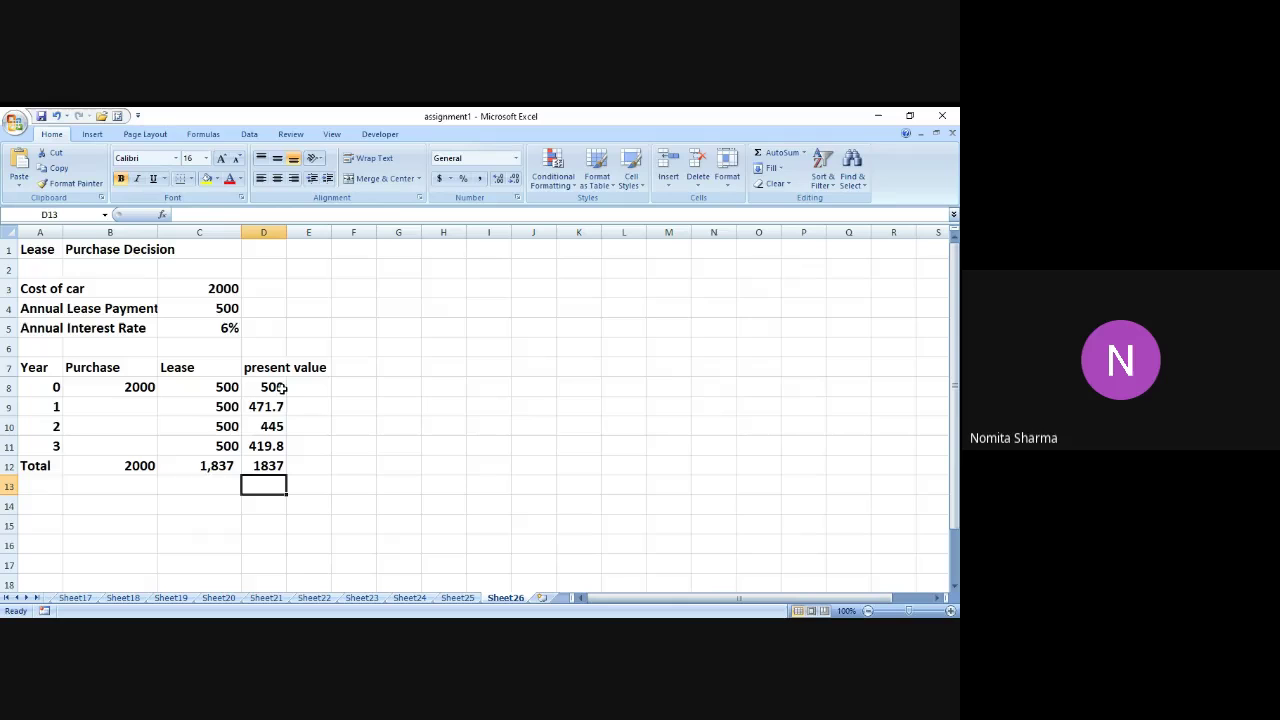
{"action": "key", "text": "Up"}
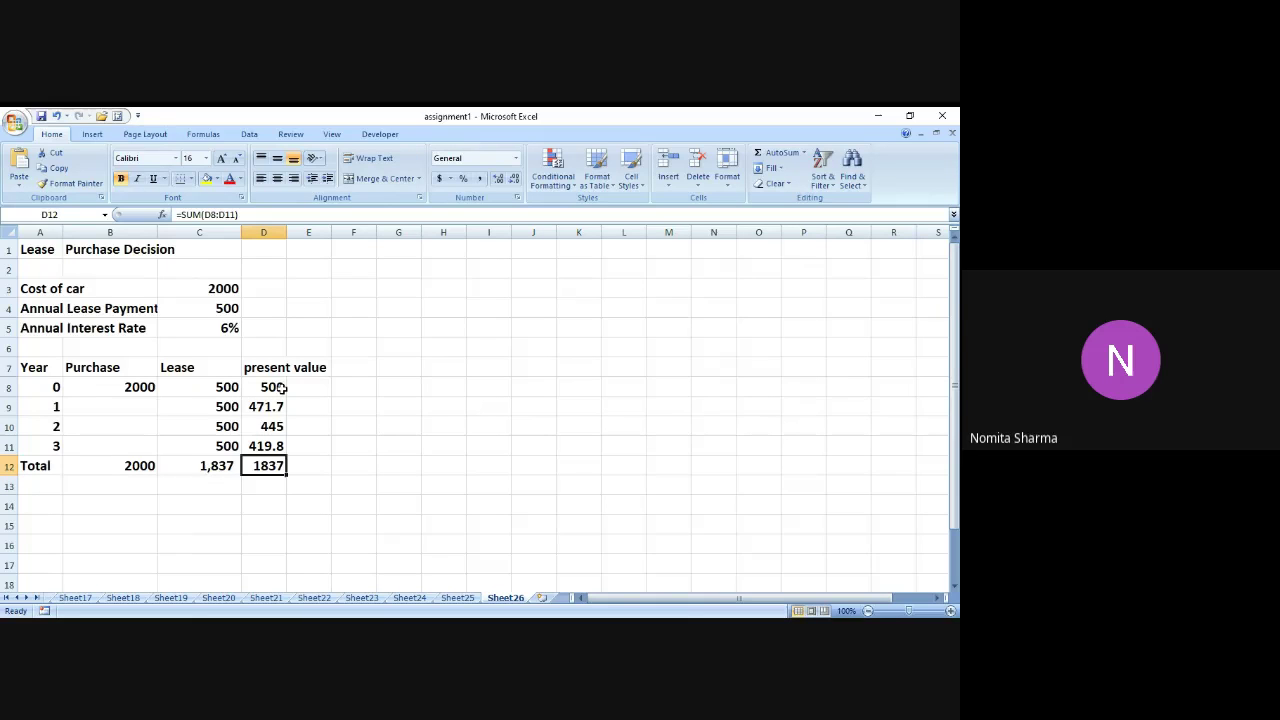
{"action": "key", "text": "Left"}
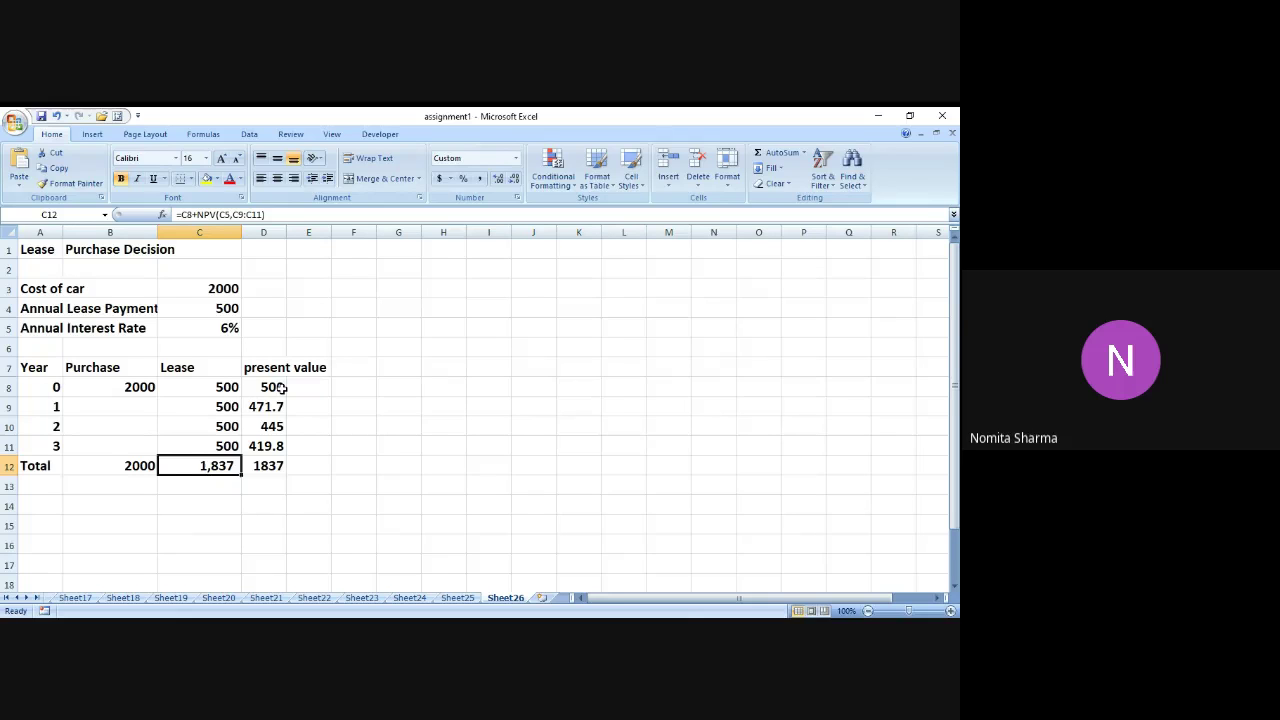
{"action": "key", "text": "Right"}
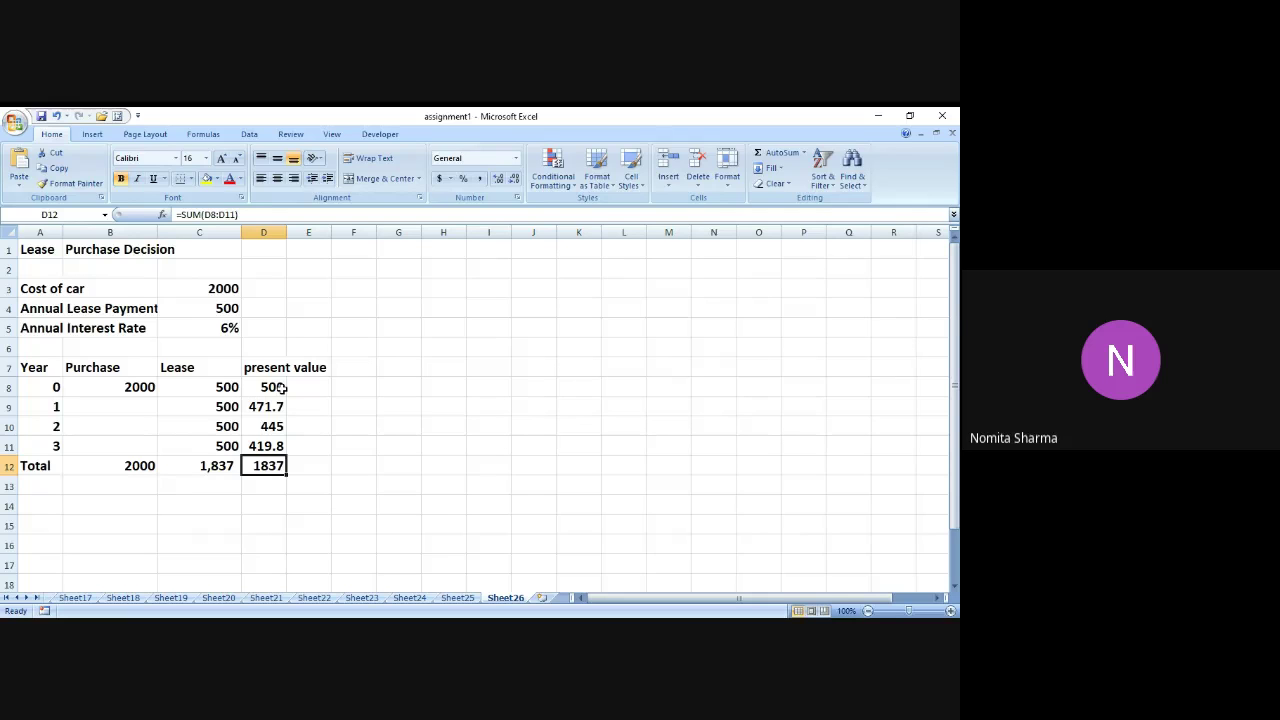
Step: Enter the decision formula =if(b12<c12,"Better to purchase", "better to lease") in A14
{"action": "key", "text": "Down"}
{"action": "key", "text": "Down"}
{"action": "key", "text": "Left"}
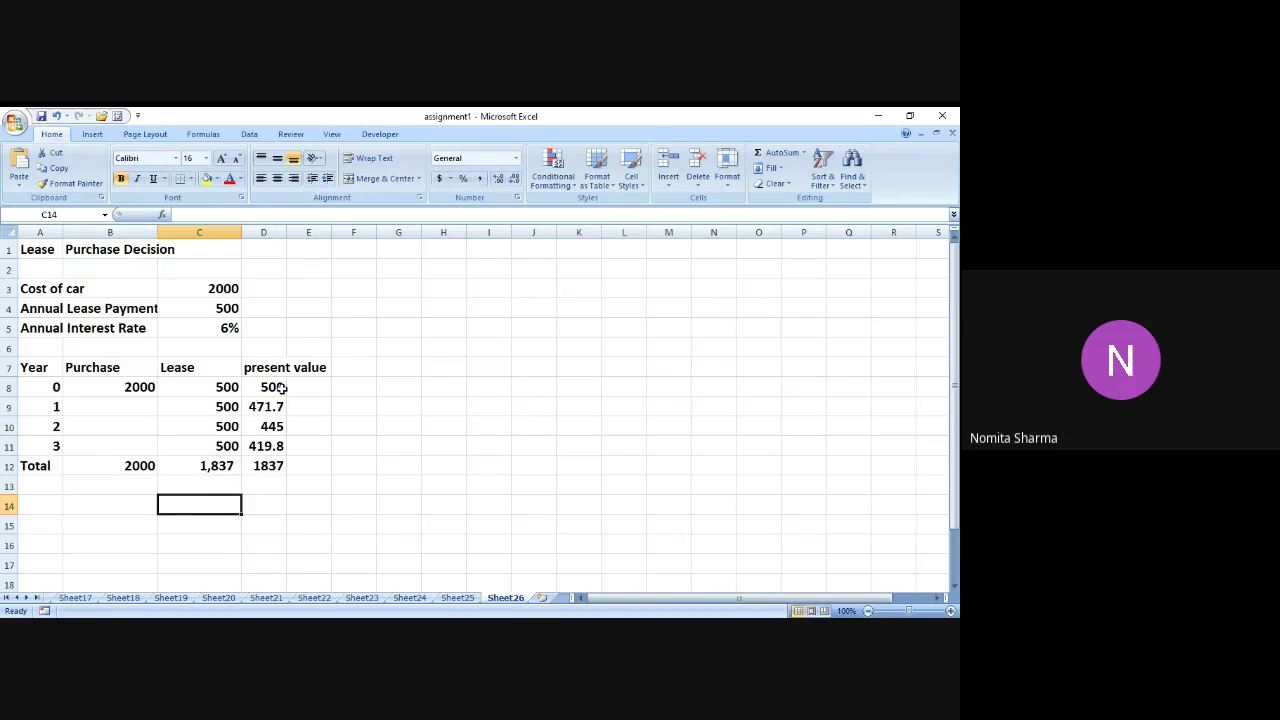
{"action": "key", "text": "Left"}
{"action": "key", "text": "Left"}
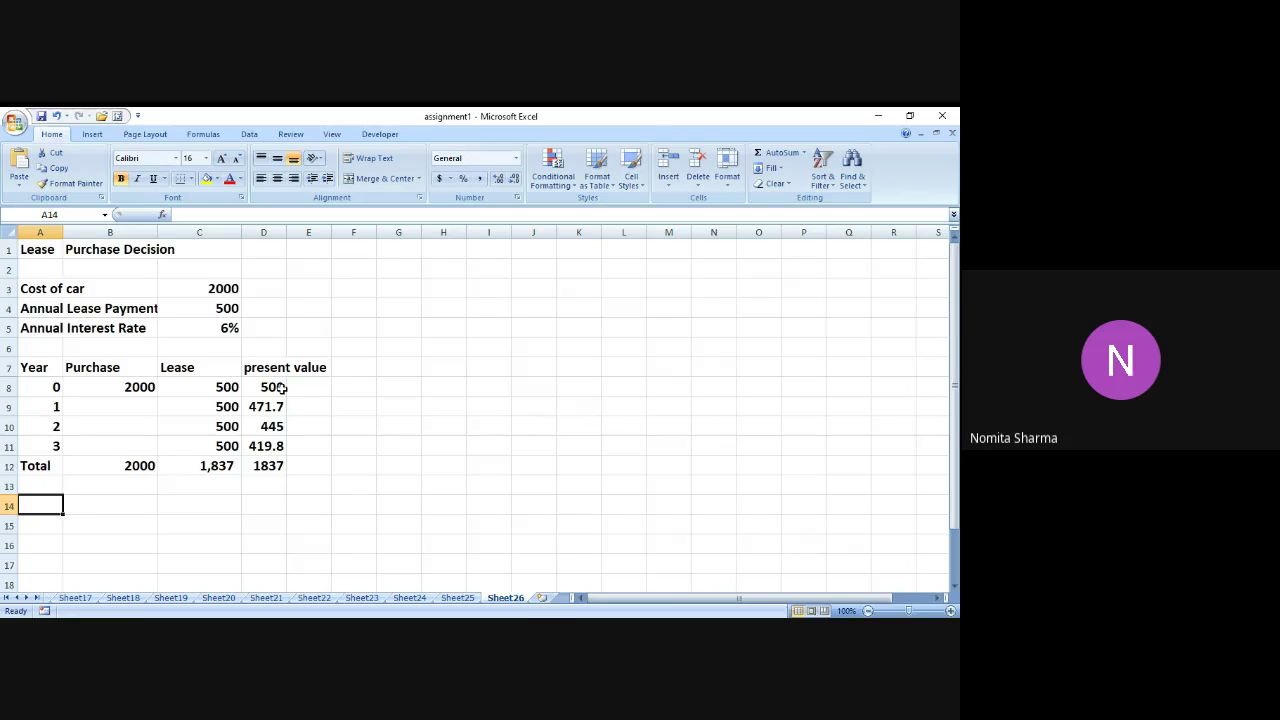
{"action": "type", "text": "="}
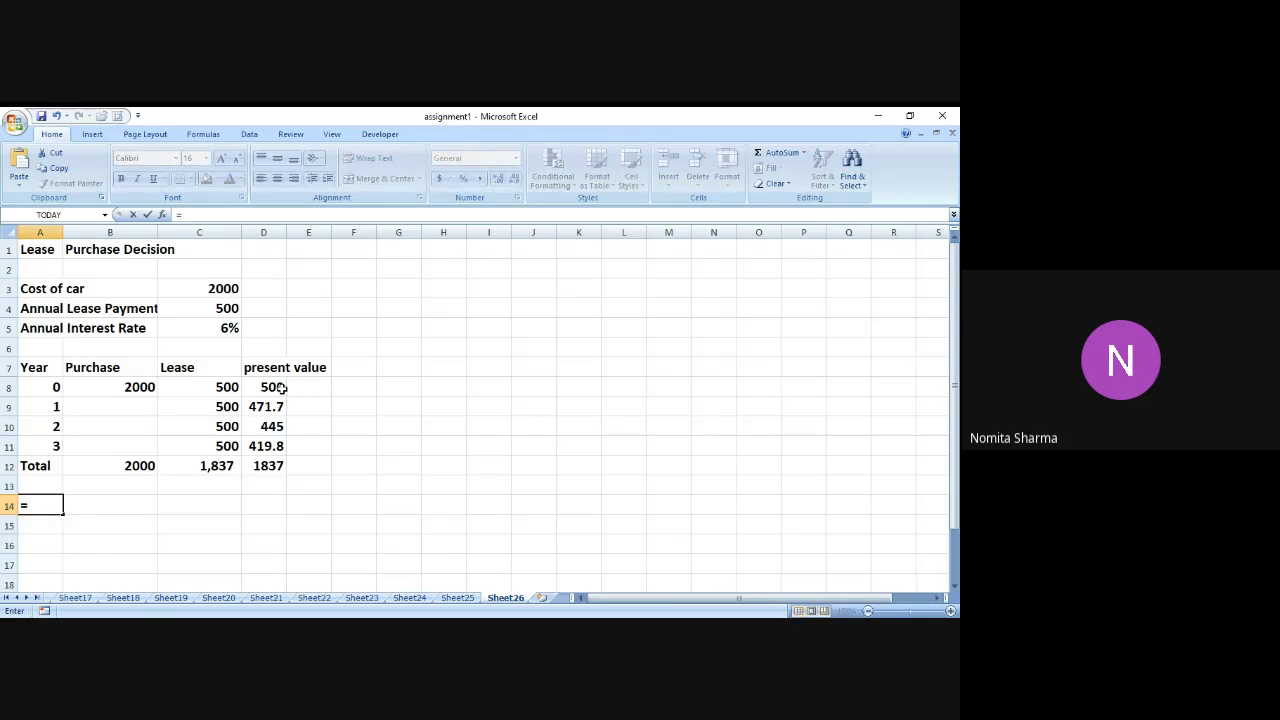
{"action": "type", "text": "if("}
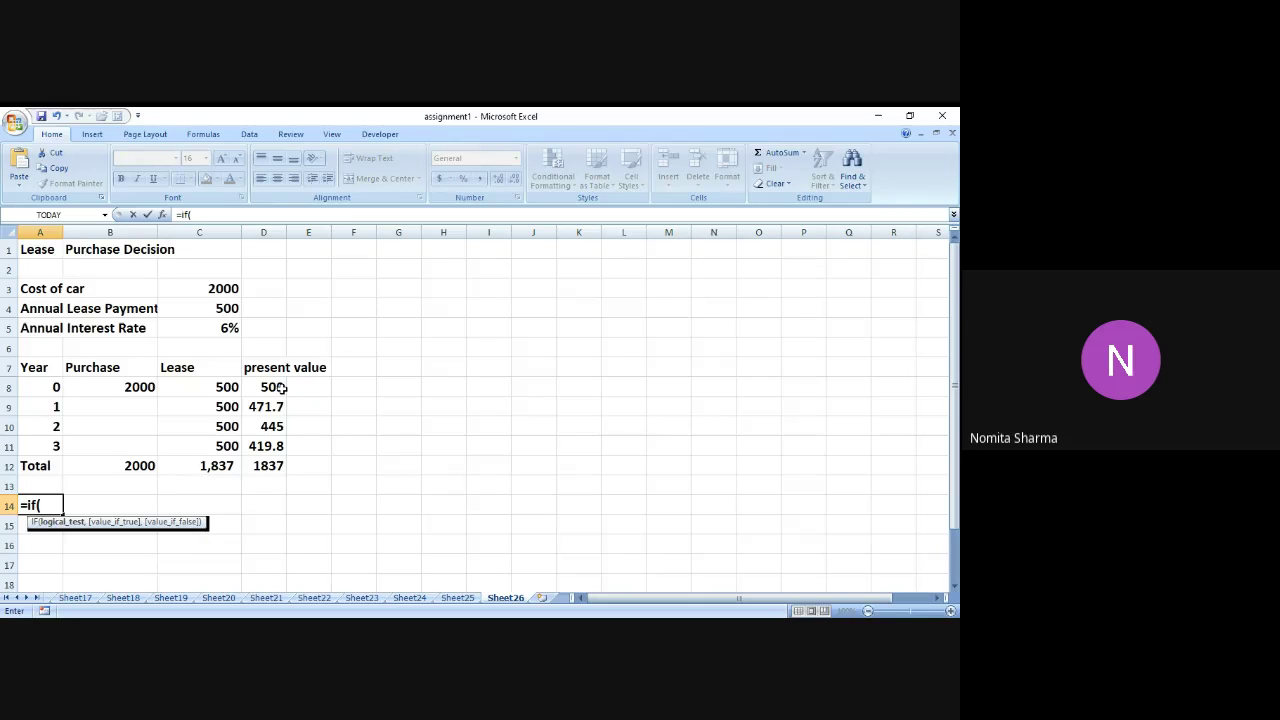
{"action": "type", "text": "b"}
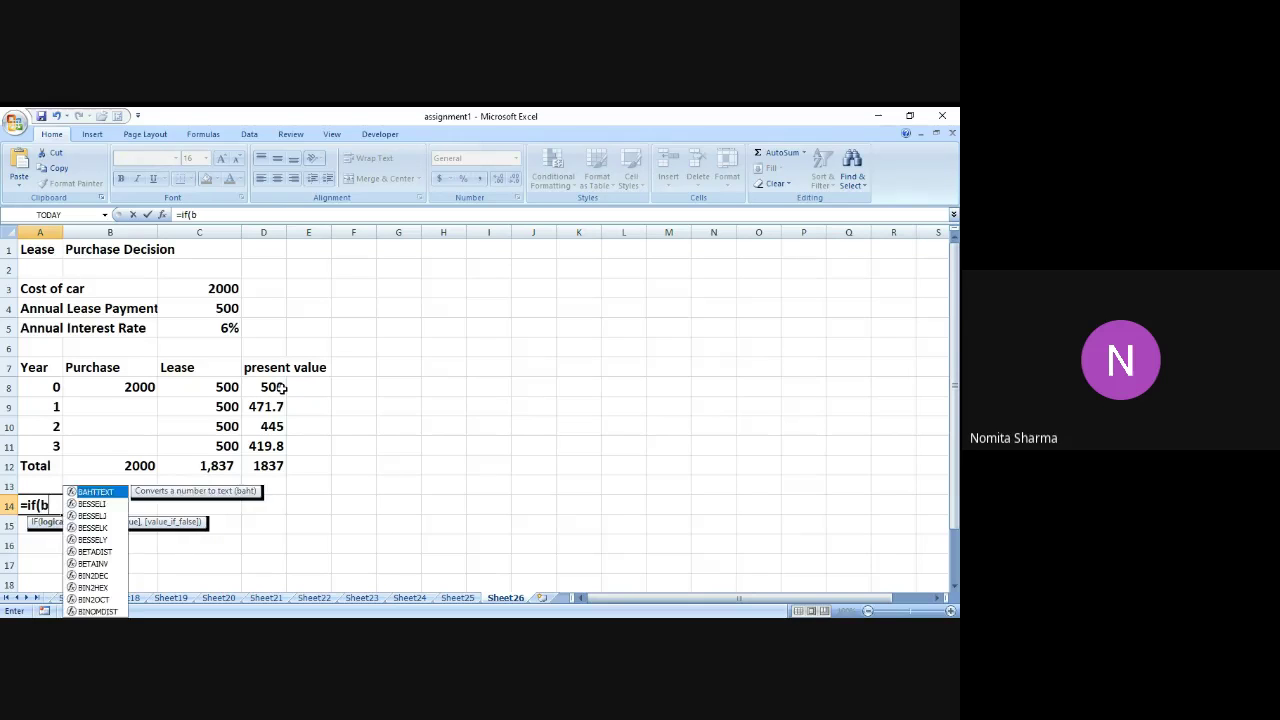
{"action": "type", "text": "12<"}
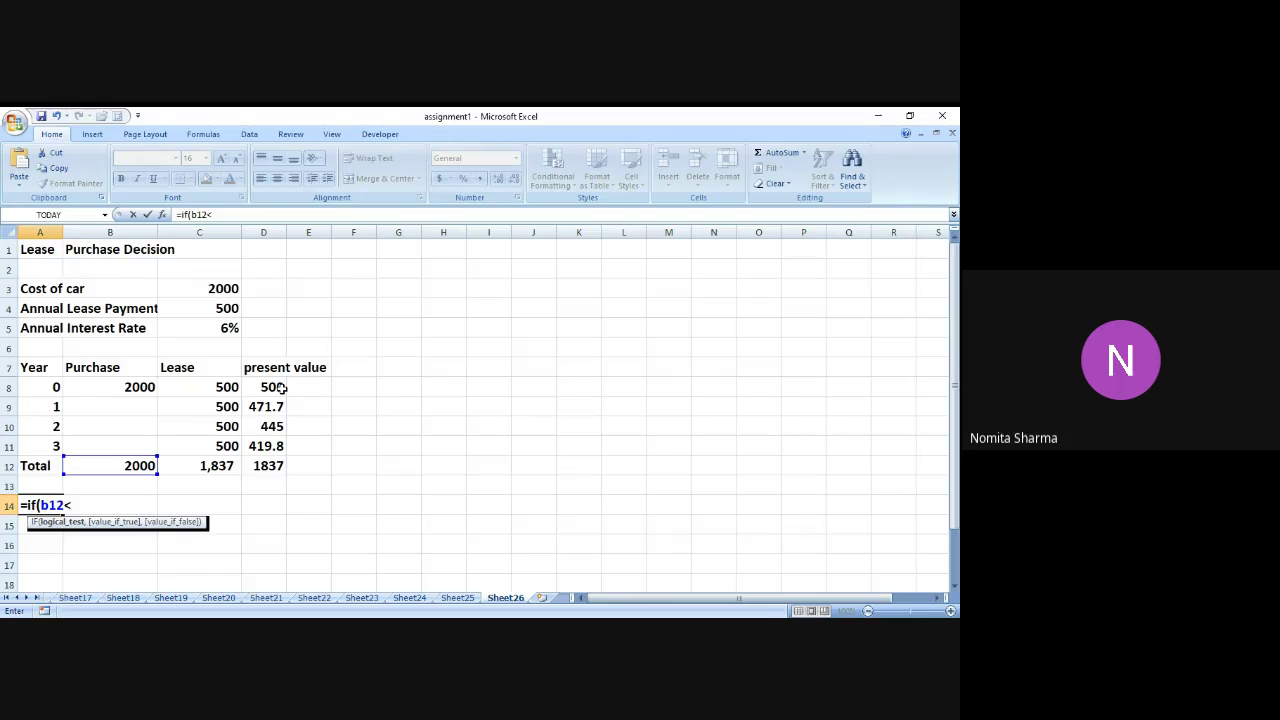
{"action": "type", "text": "c12,\""}
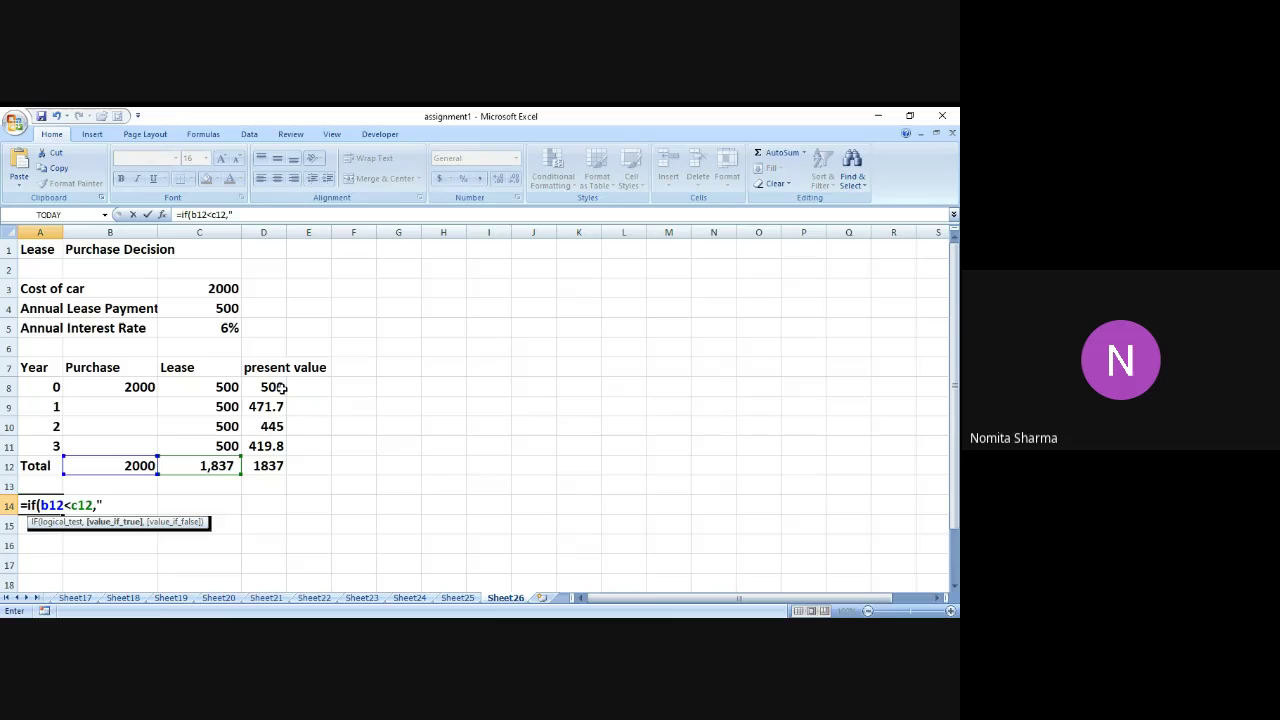
{"action": "type", "text": "Better to purchase"}
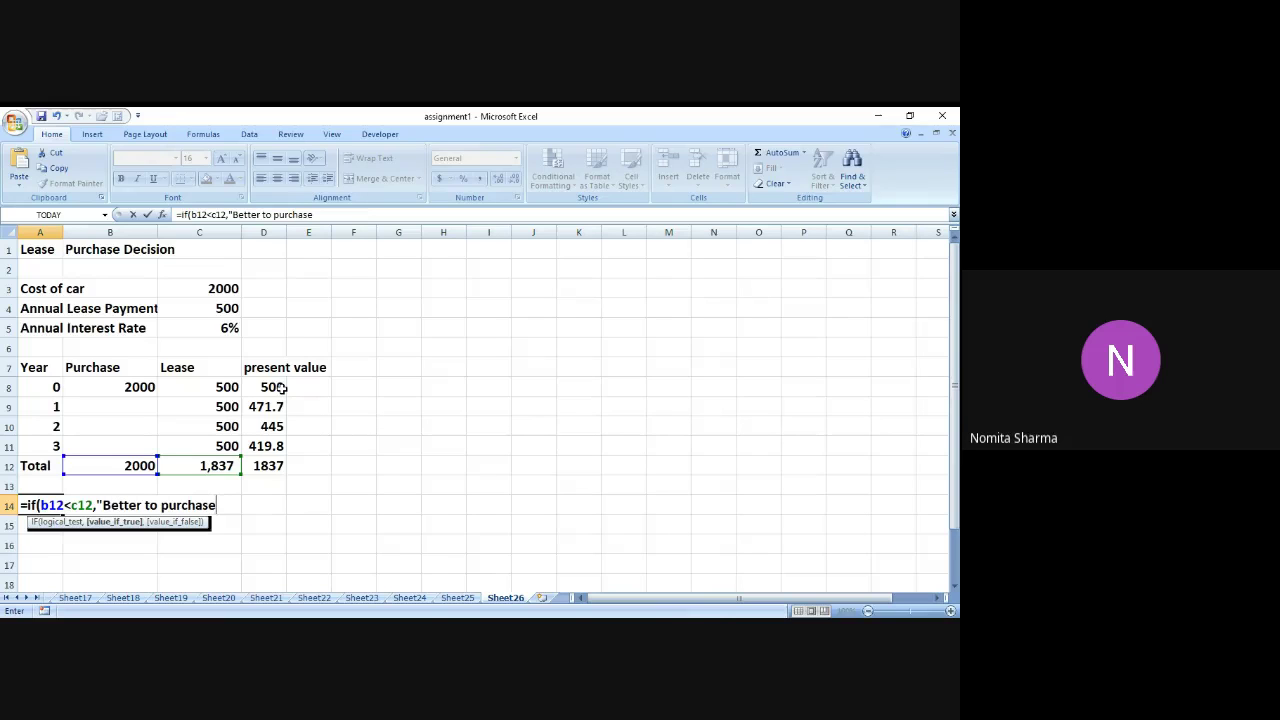
{"action": "type", "text": "\", \"better to"}
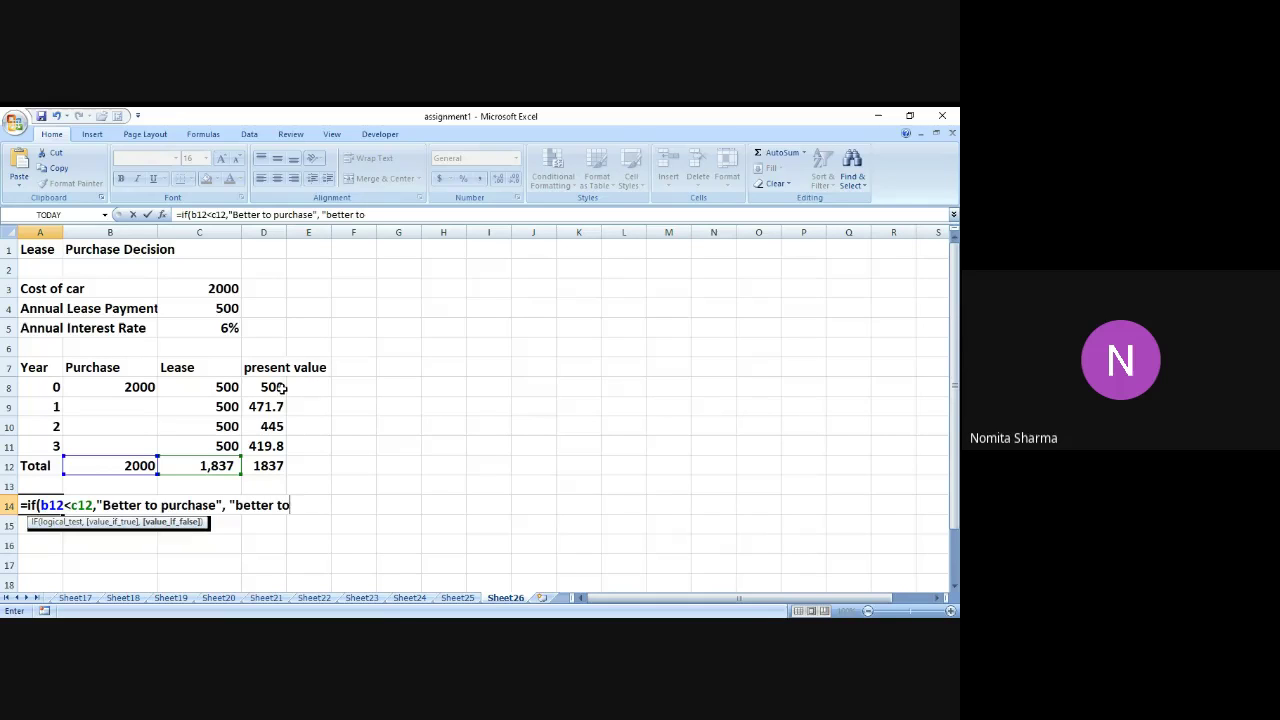
{"action": "type", "text": " lease\")"}
{"action": "key", "text": "Return"}
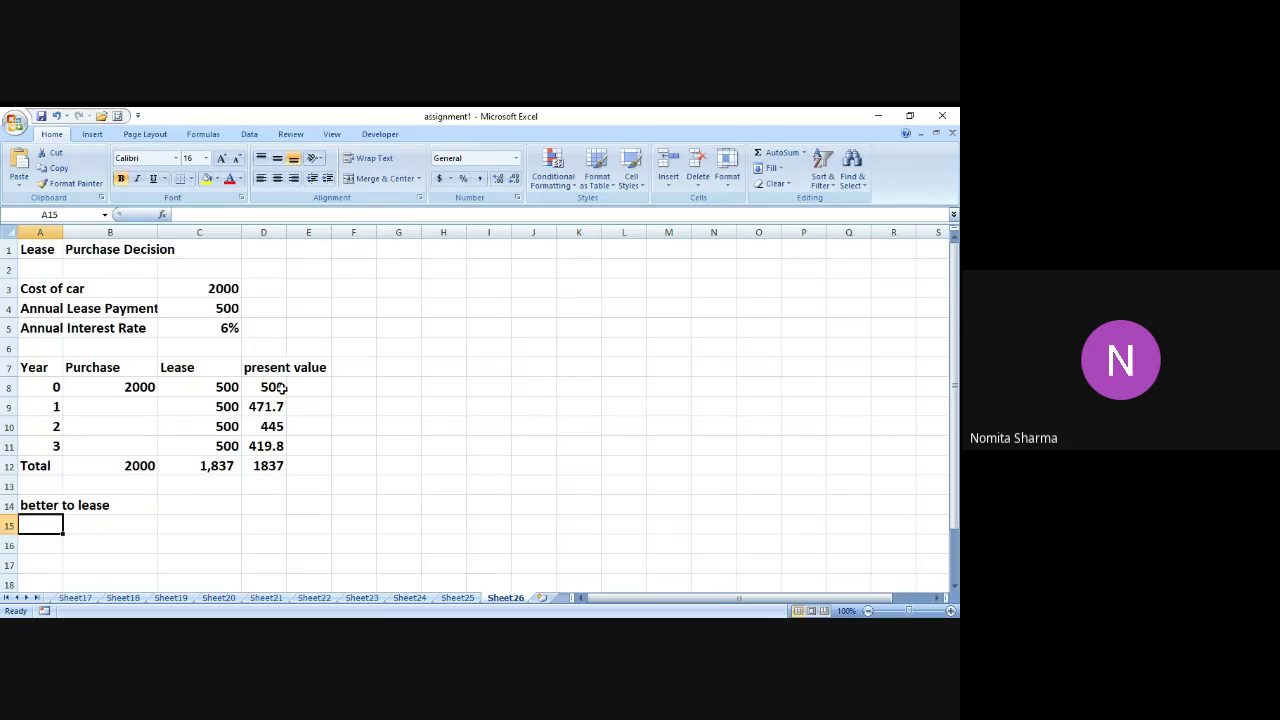
{"action": "key", "text": "Up"}
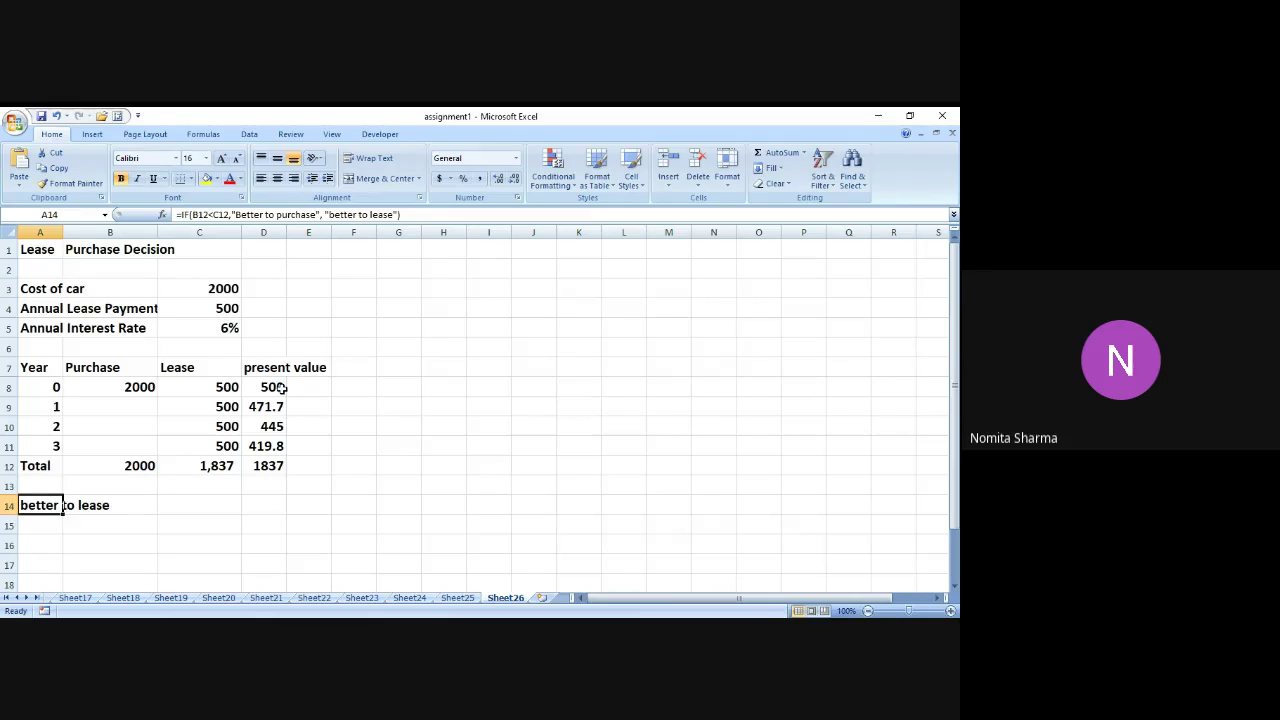
Step: Set the annual interest rate in C5 to 12% to test the lease decision
{"action": "key", "text": "Down"}
{"action": "key", "text": "Up"}
{"action": "key", "text": "Up"}
{"action": "key", "text": "Up"}
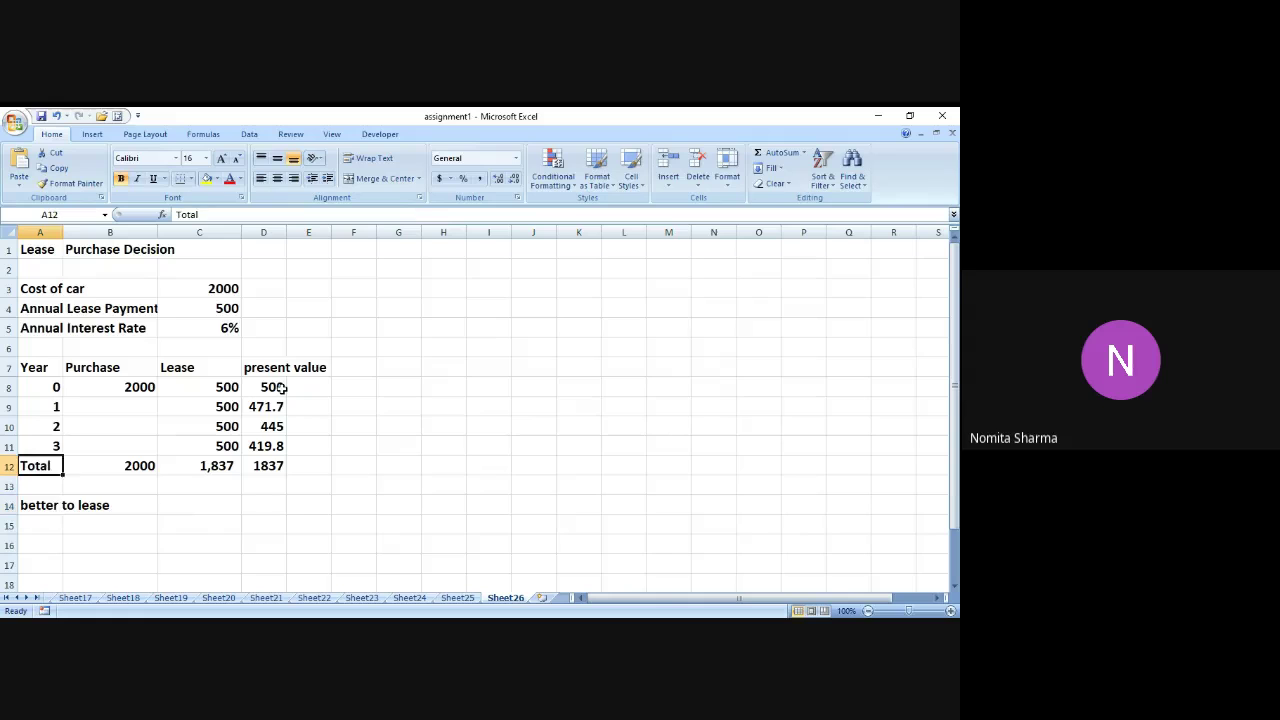
{"action": "left_click", "coordinate": [222, 326]}
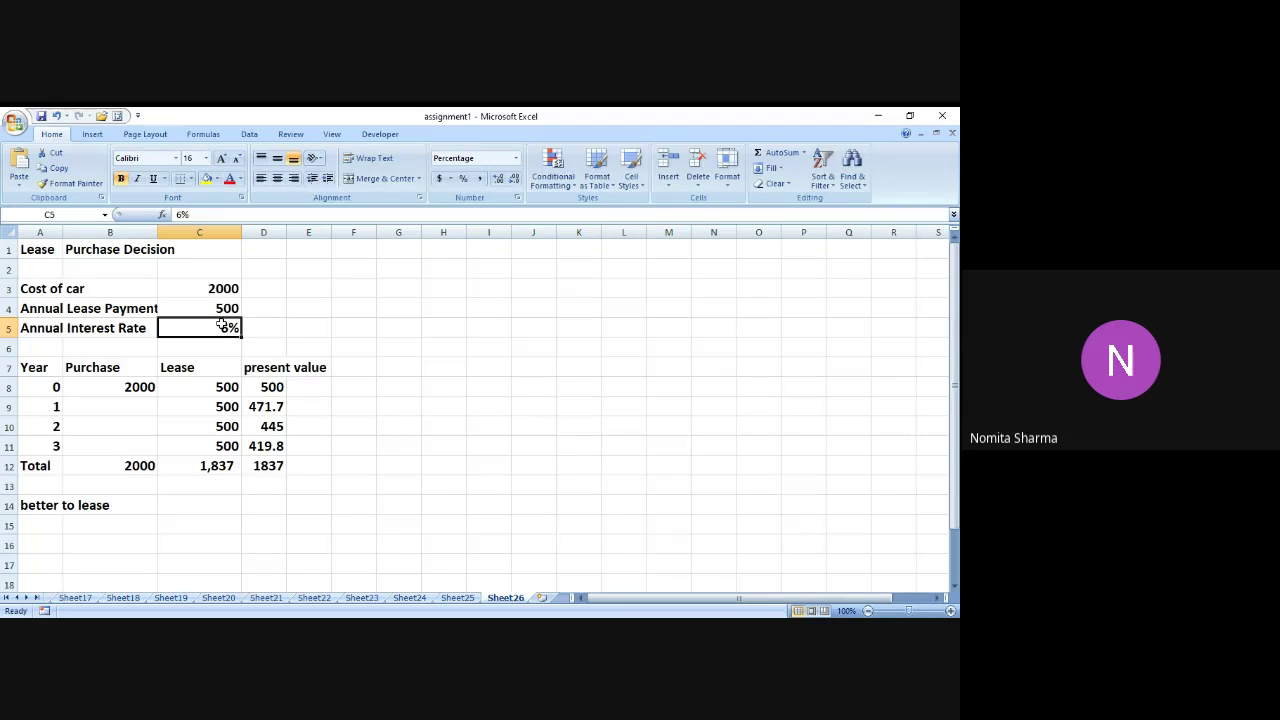
{"action": "type", "text": "12"}
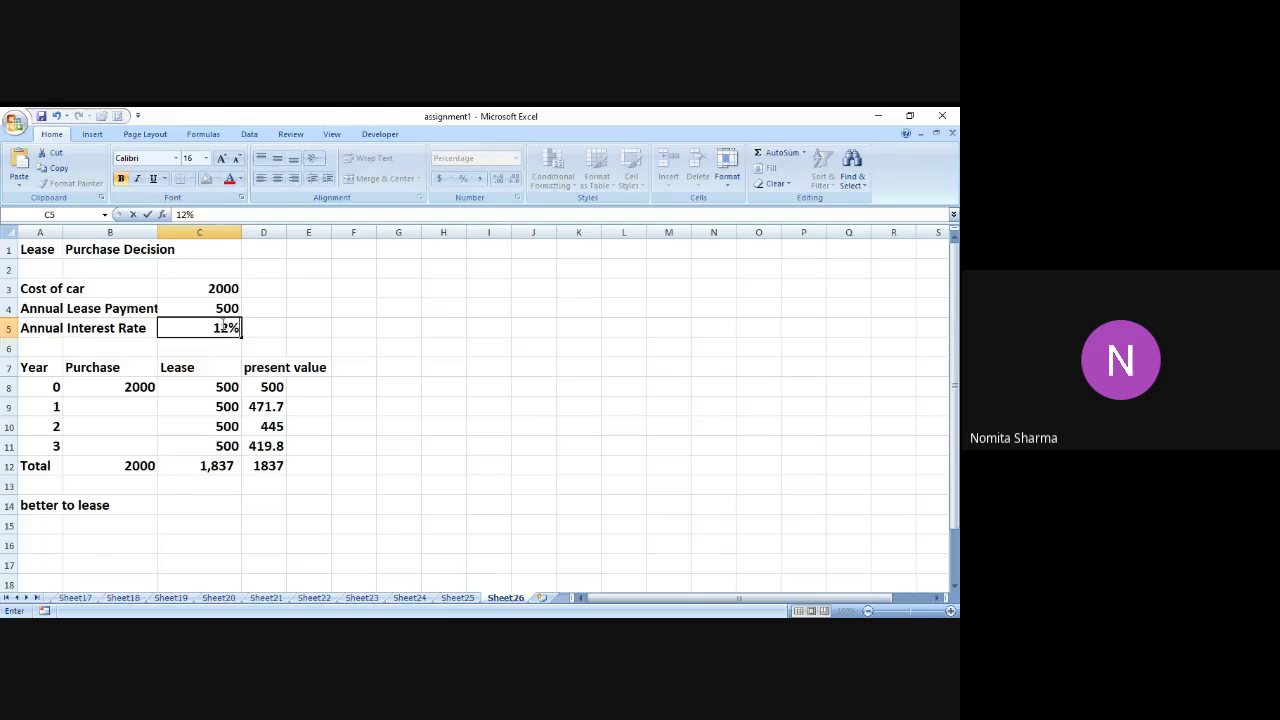
{"action": "key", "text": "Return"}
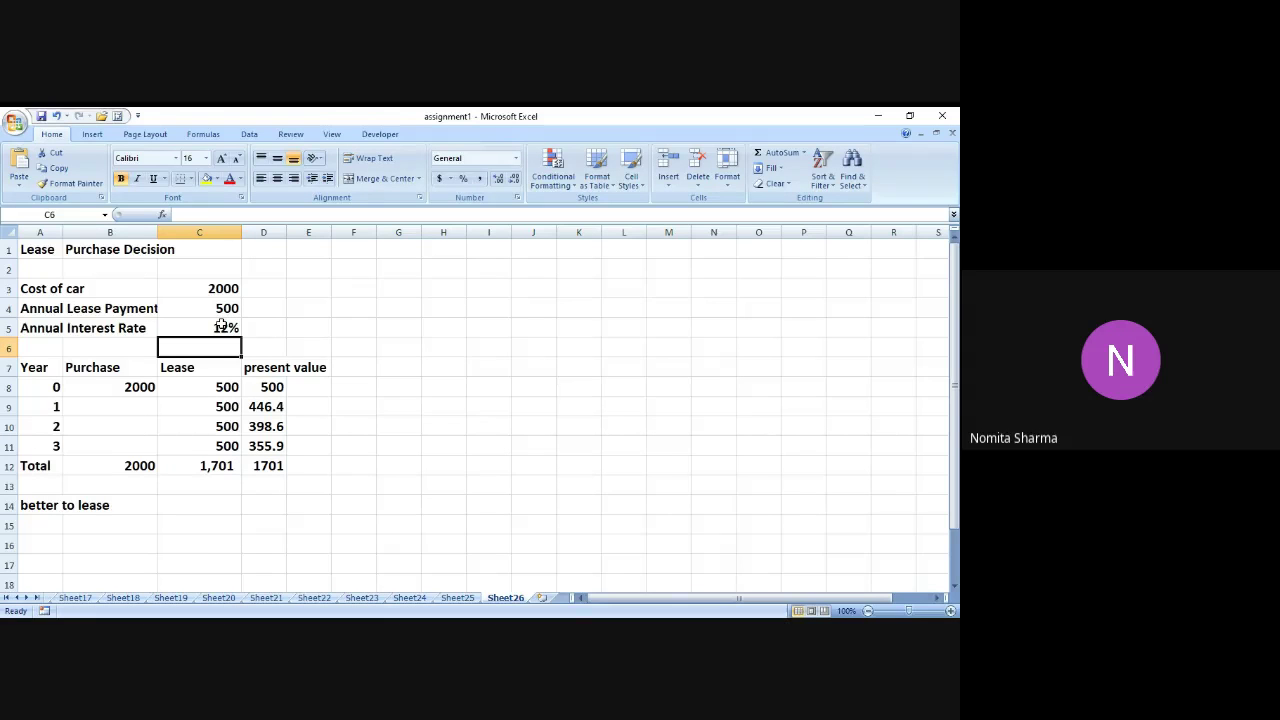
Step: Set the annual interest rate in C5 to 3%
{"action": "left_click", "coordinate": [221, 328]}
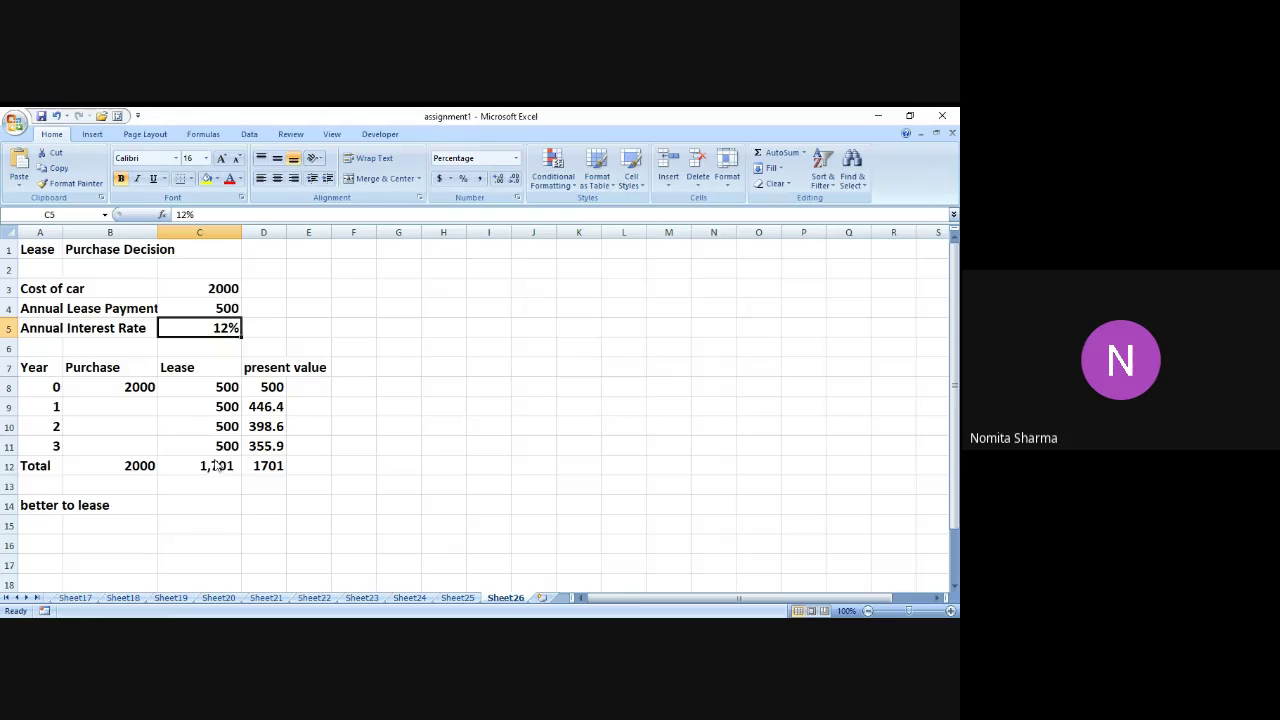
{"action": "type", "text": "3"}
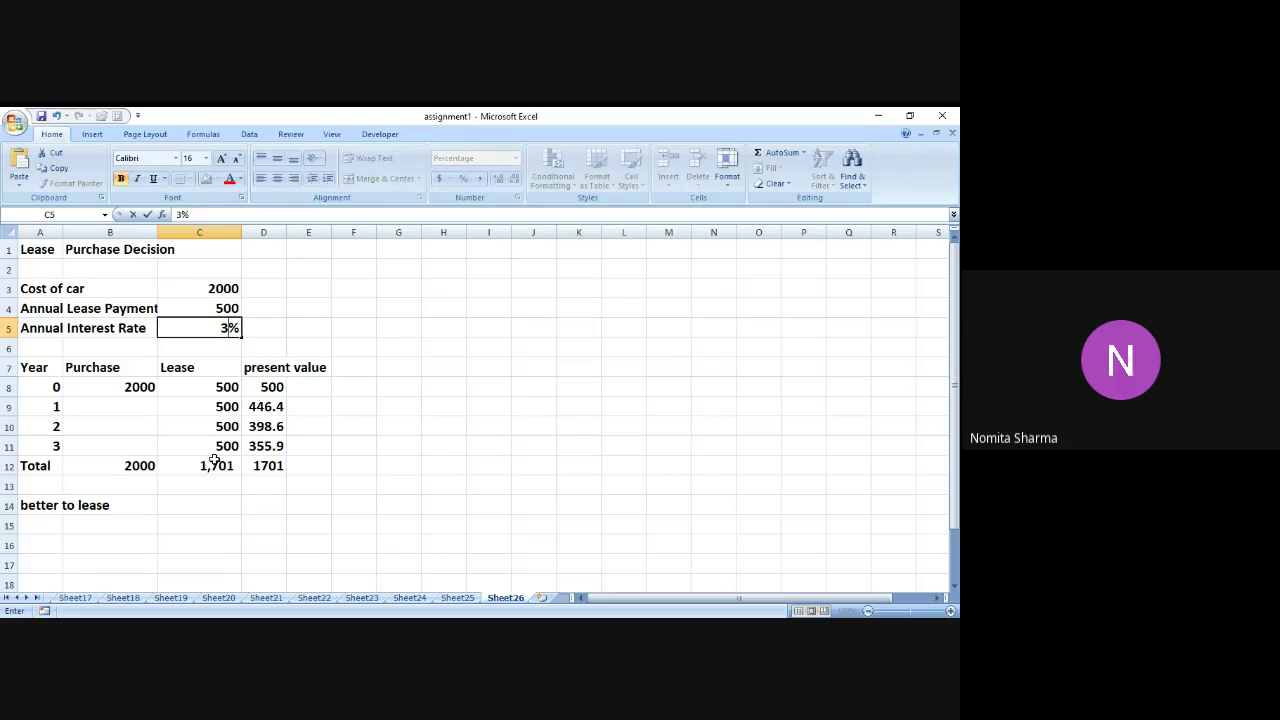
{"action": "key", "text": "Return"}
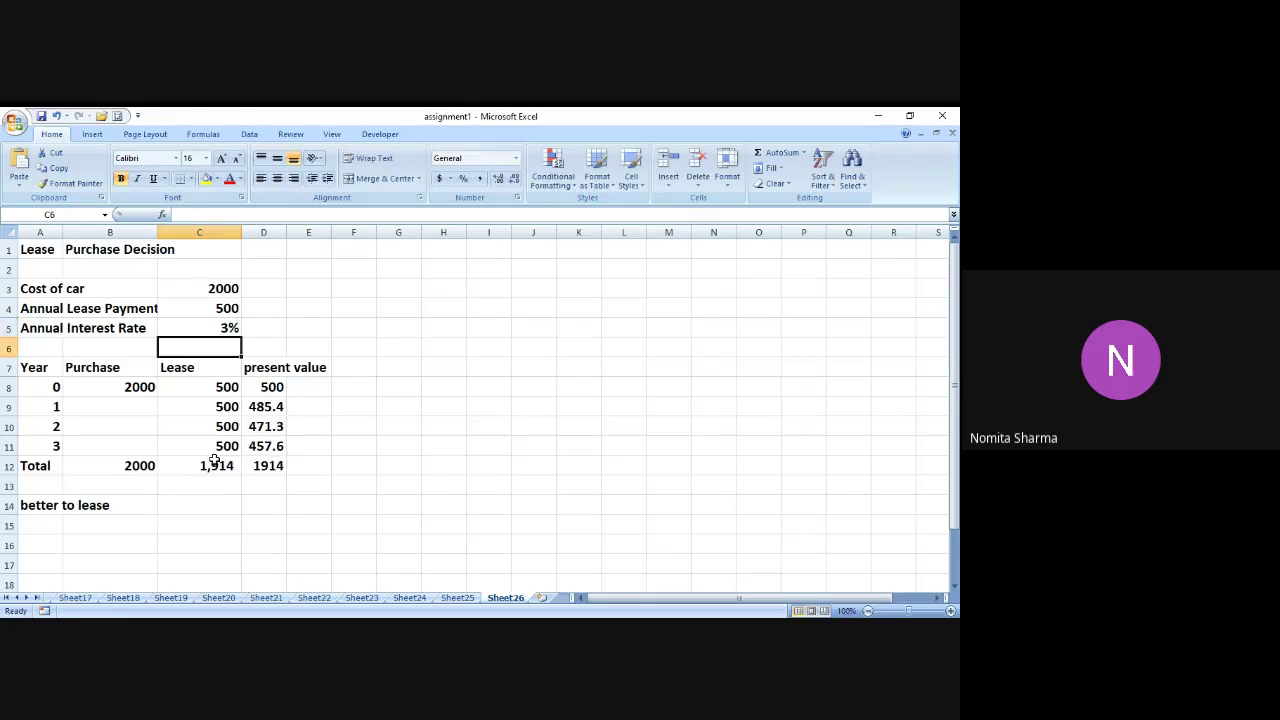
Step: Set the annual lease payment in C4 to 700
{"action": "left_click", "coordinate": [213, 309]}
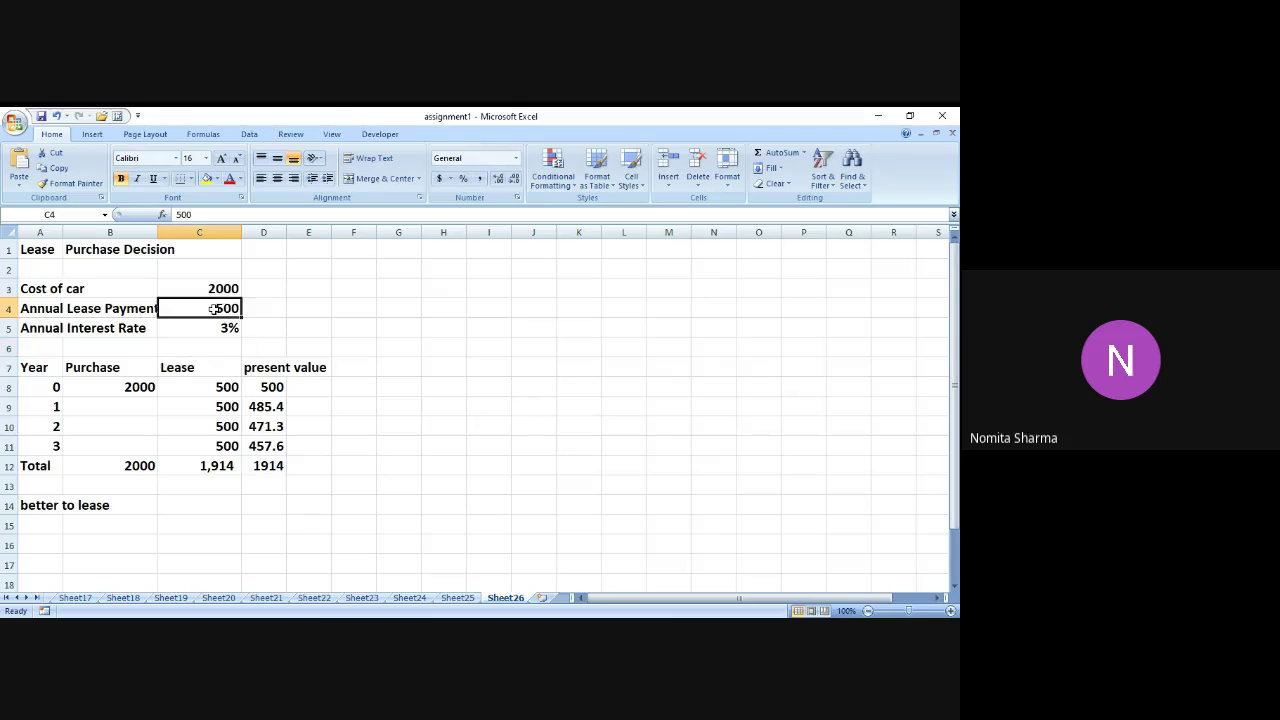
{"action": "type", "text": "700"}
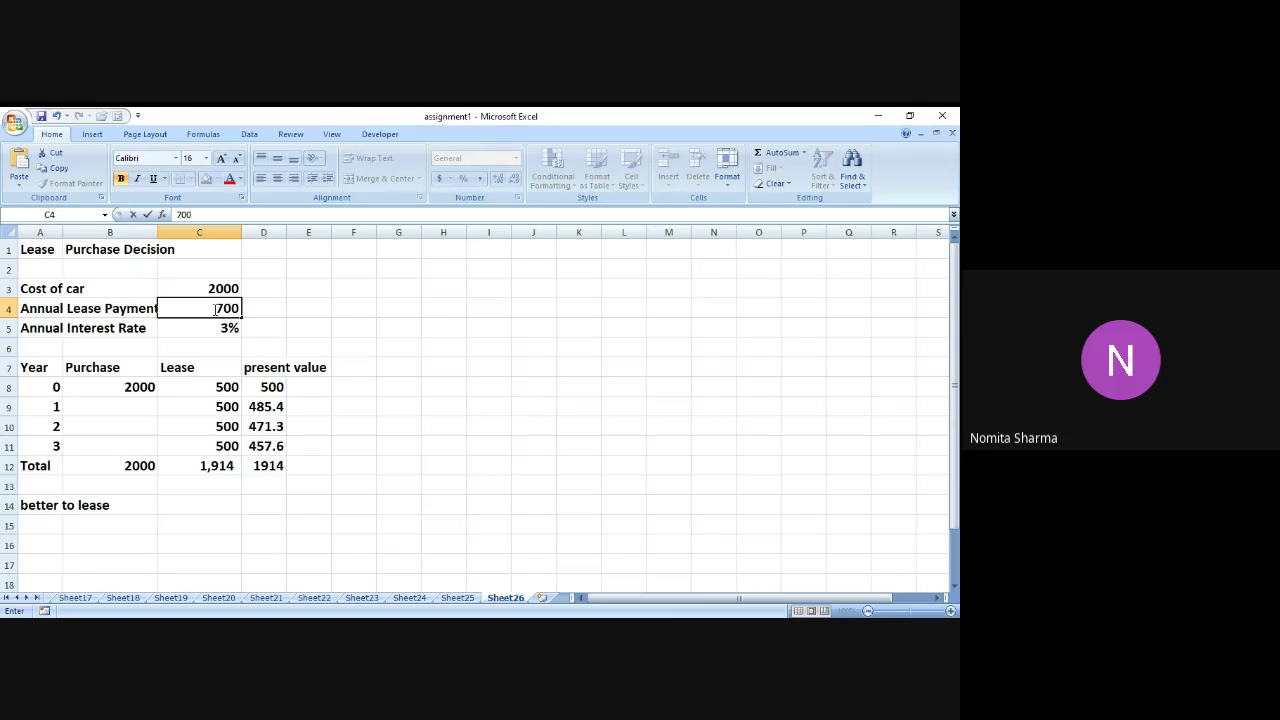
{"action": "key", "text": "Return"}
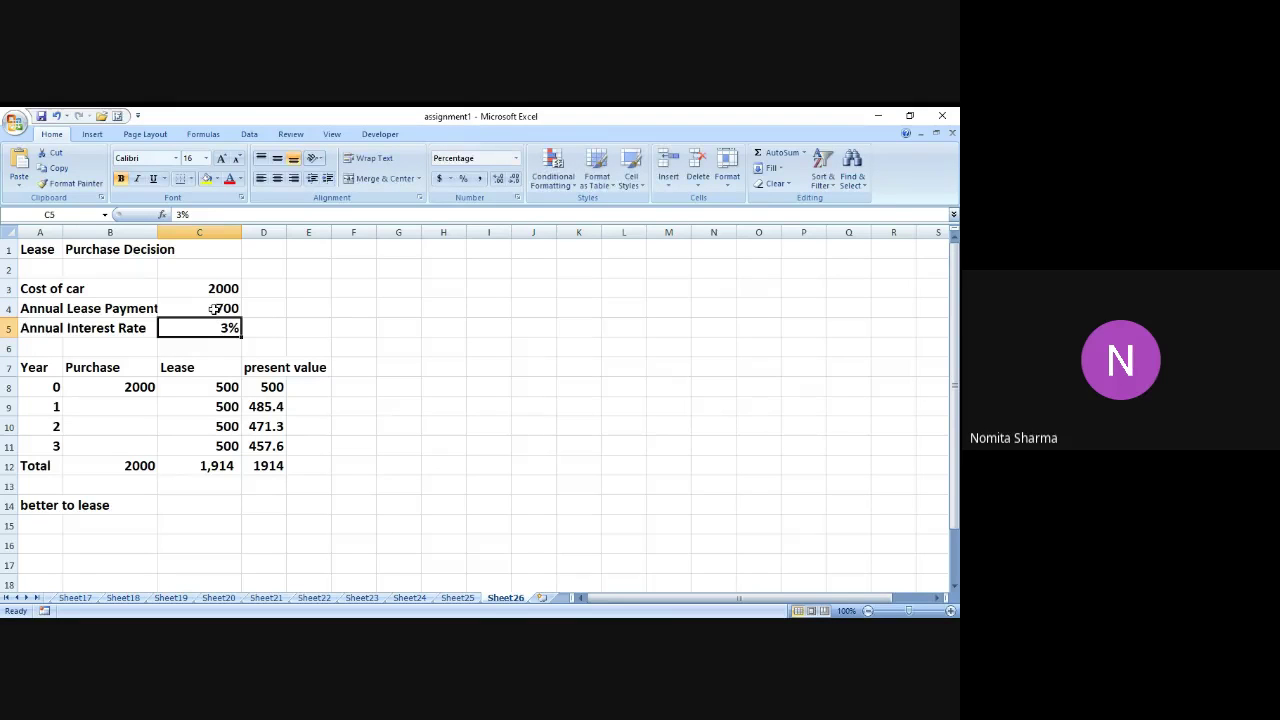
{"action": "left_click", "coordinate": [213, 309]}
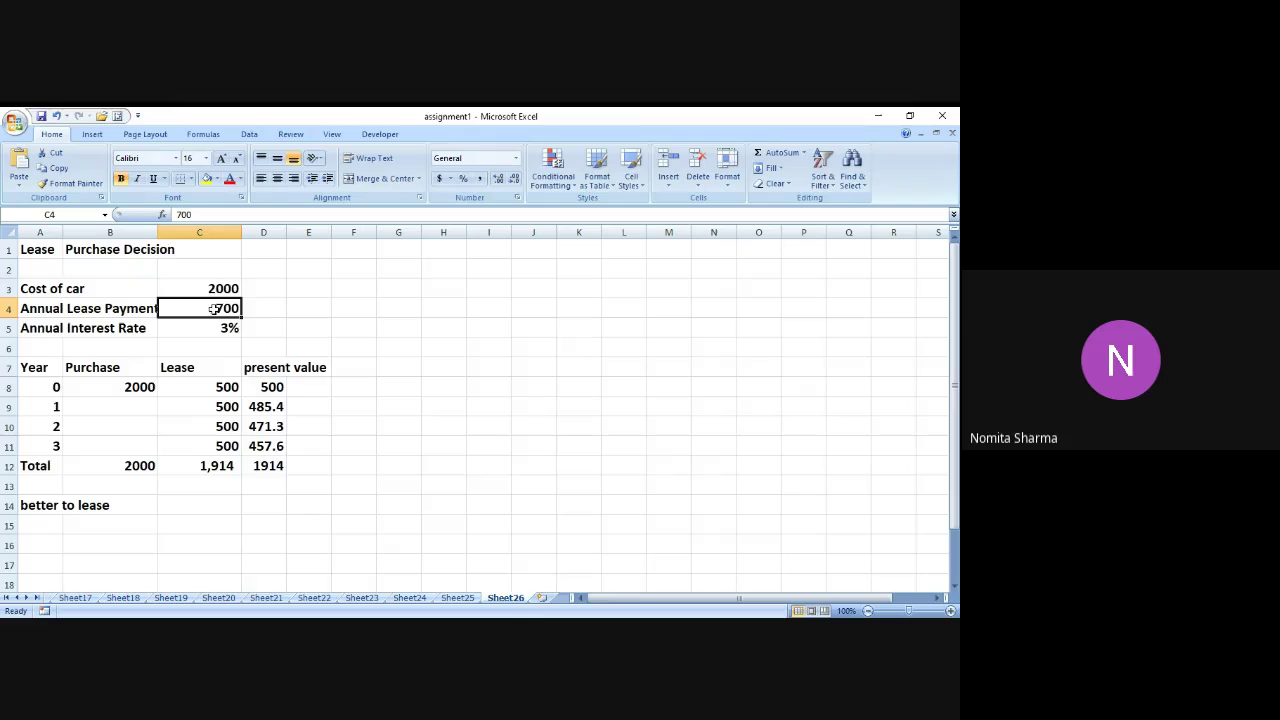
Step: Check the year 0 lease and present value formulas, and replace the lease payment in C8 with =700
{"action": "left_click", "coordinate": [216, 387]}
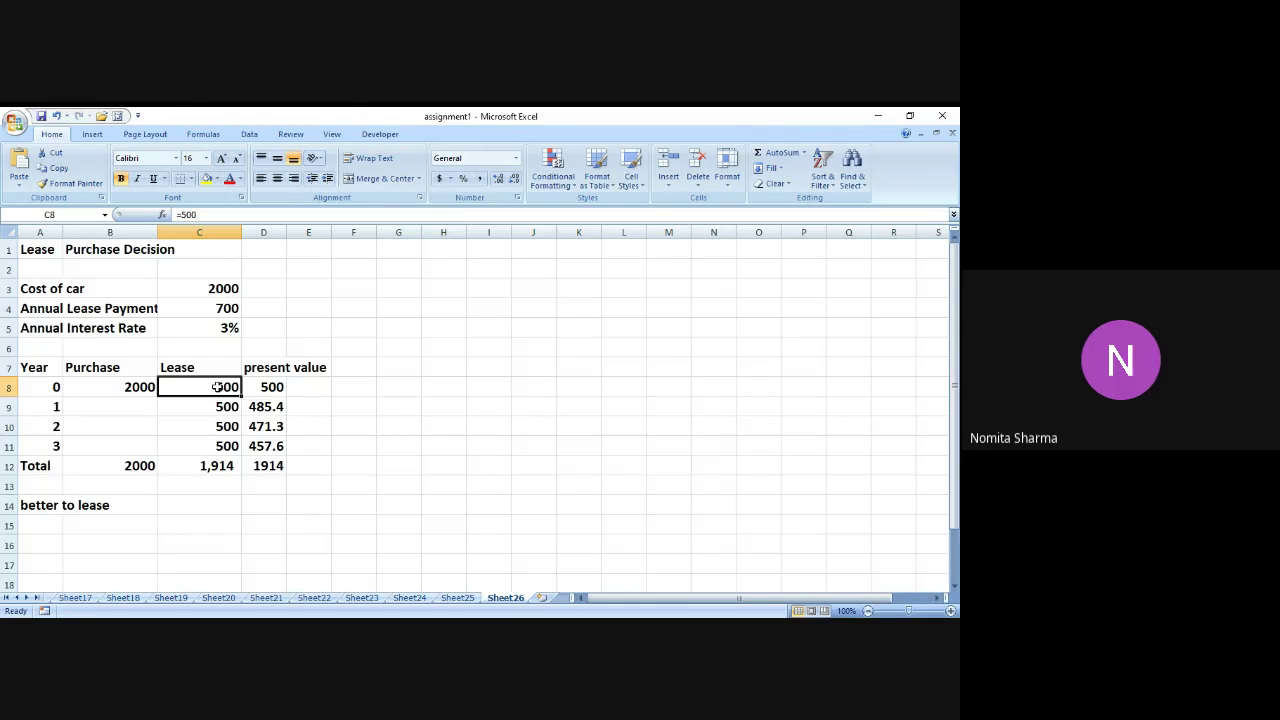
{"action": "left_click", "coordinate": [264, 386]}
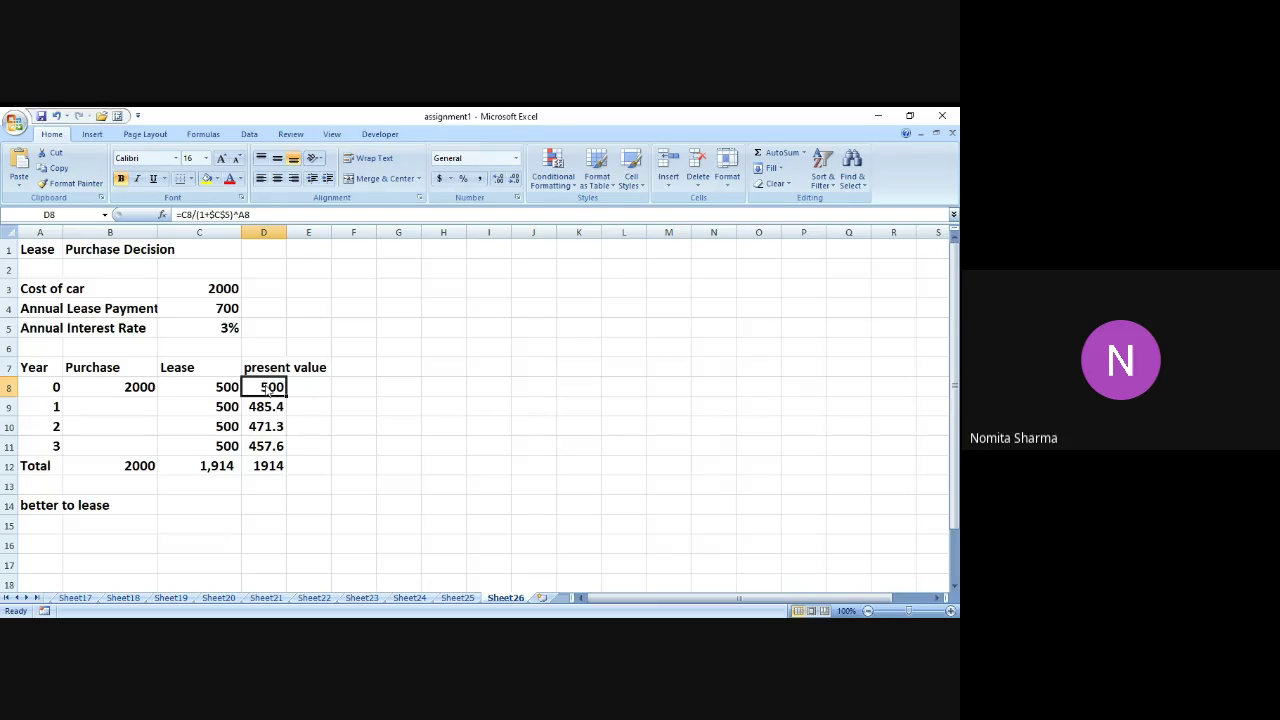
{"action": "left_click", "coordinate": [199, 389]}
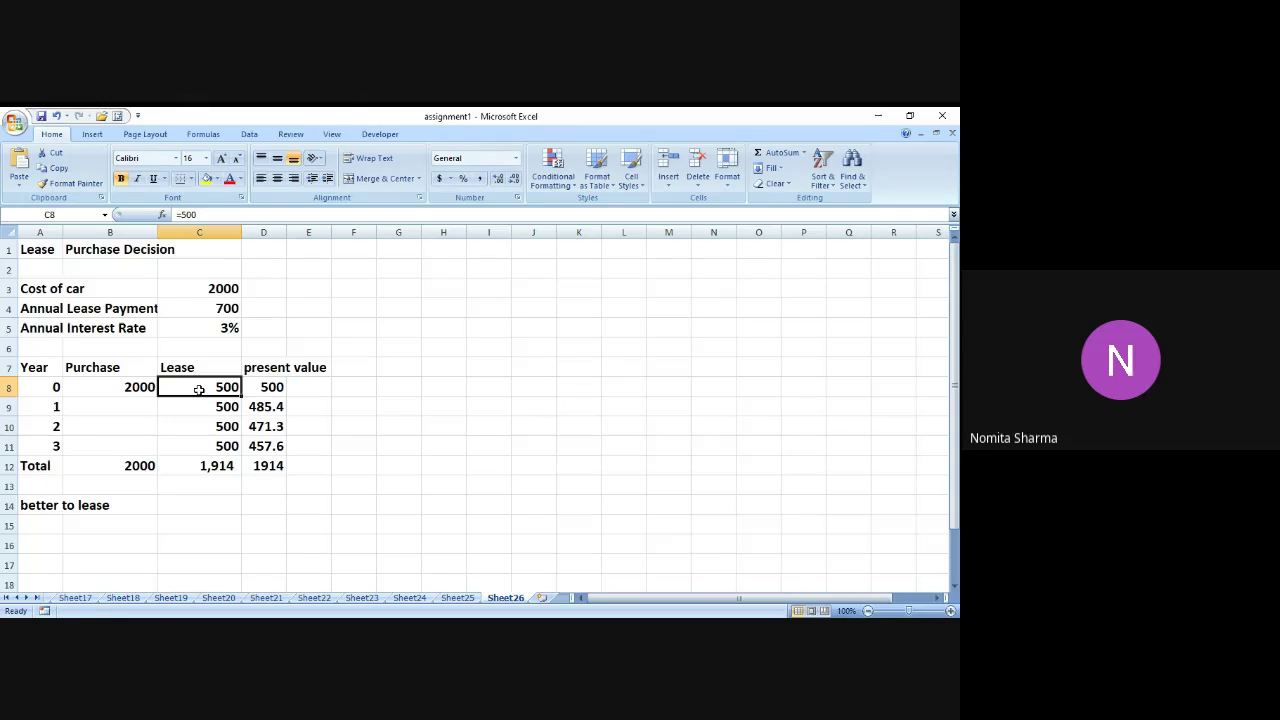
{"action": "type", "text": "=700"}
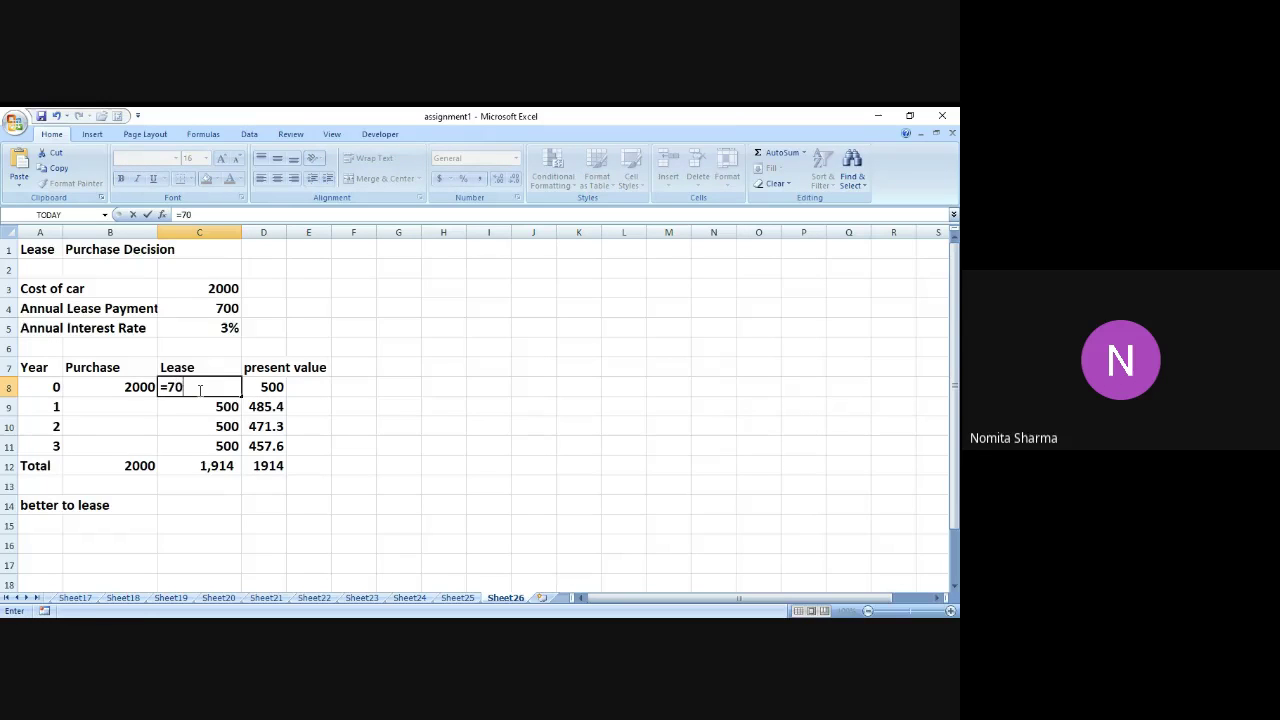
{"action": "key", "text": "Return"}
{"action": "key", "text": "Down"}
{"action": "key", "text": "Down"}
{"action": "key", "text": "Down"}
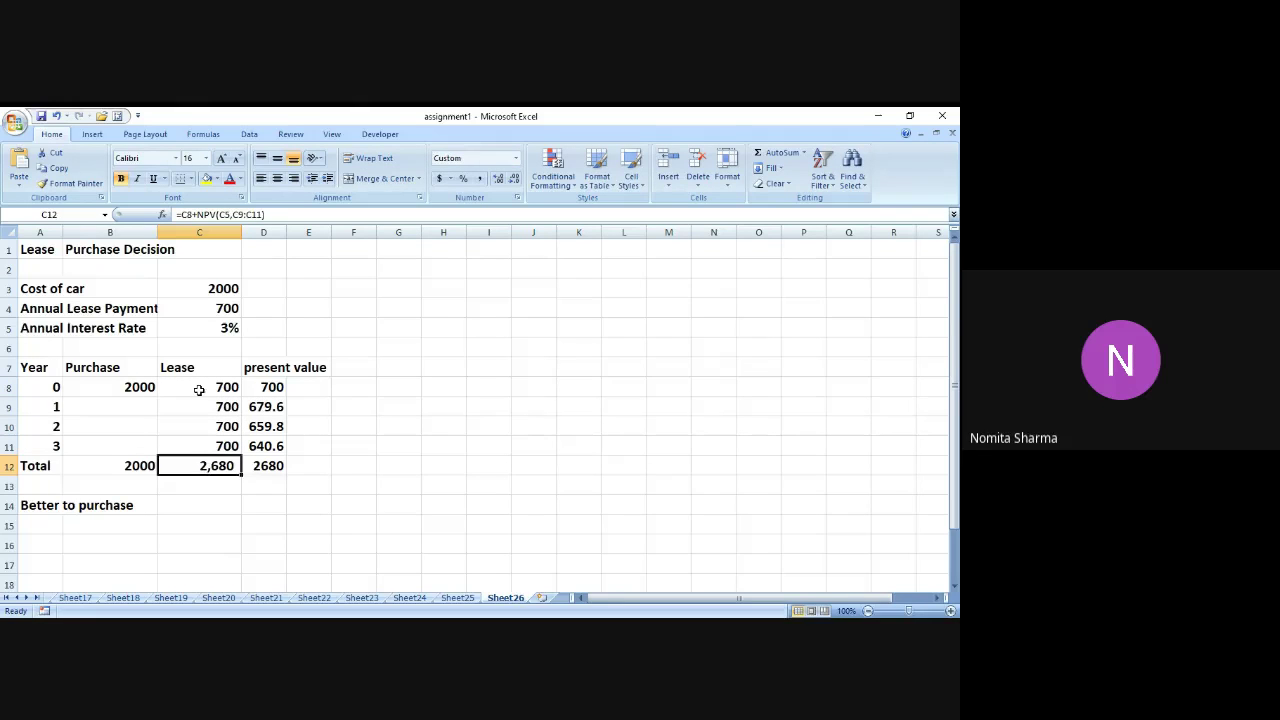
Step: Review the decision formula in A14 against the purchase and lease totals
{"action": "key", "text": "Left"}
{"action": "key", "text": "Down"}
{"action": "key", "text": "Down"}
{"action": "key", "text": "Left"}
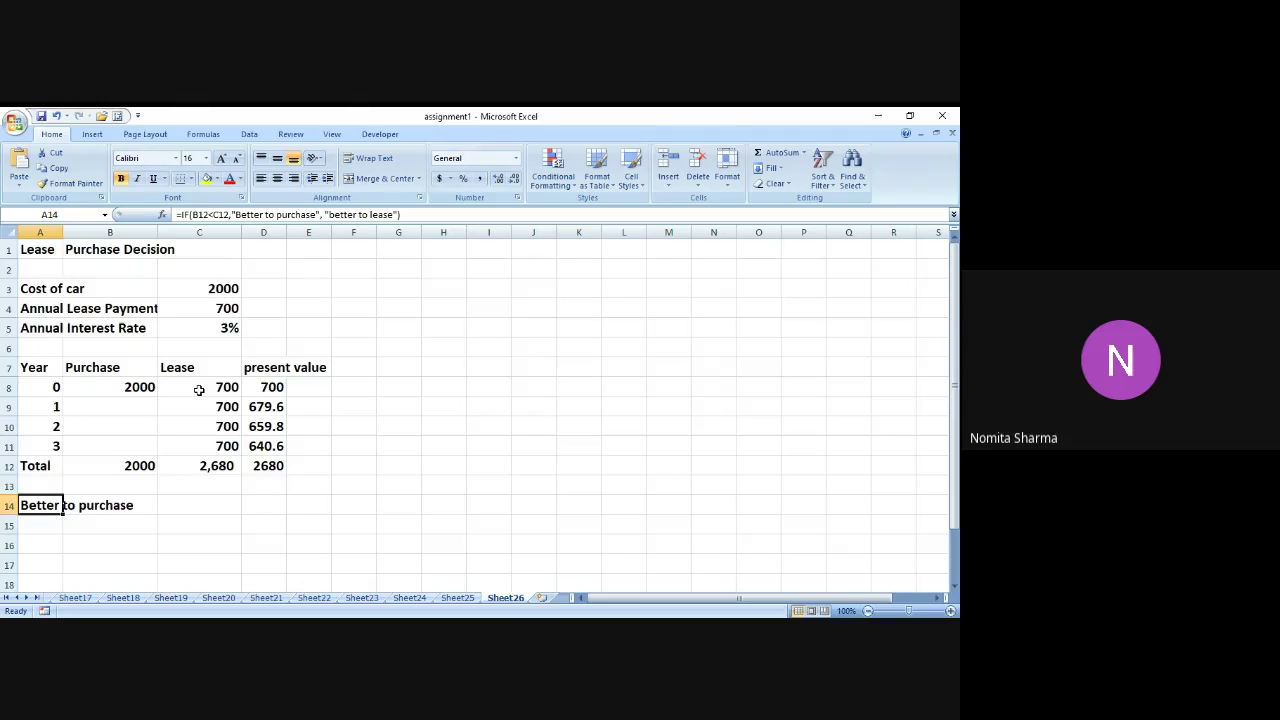
{"action": "key", "text": "Down"}
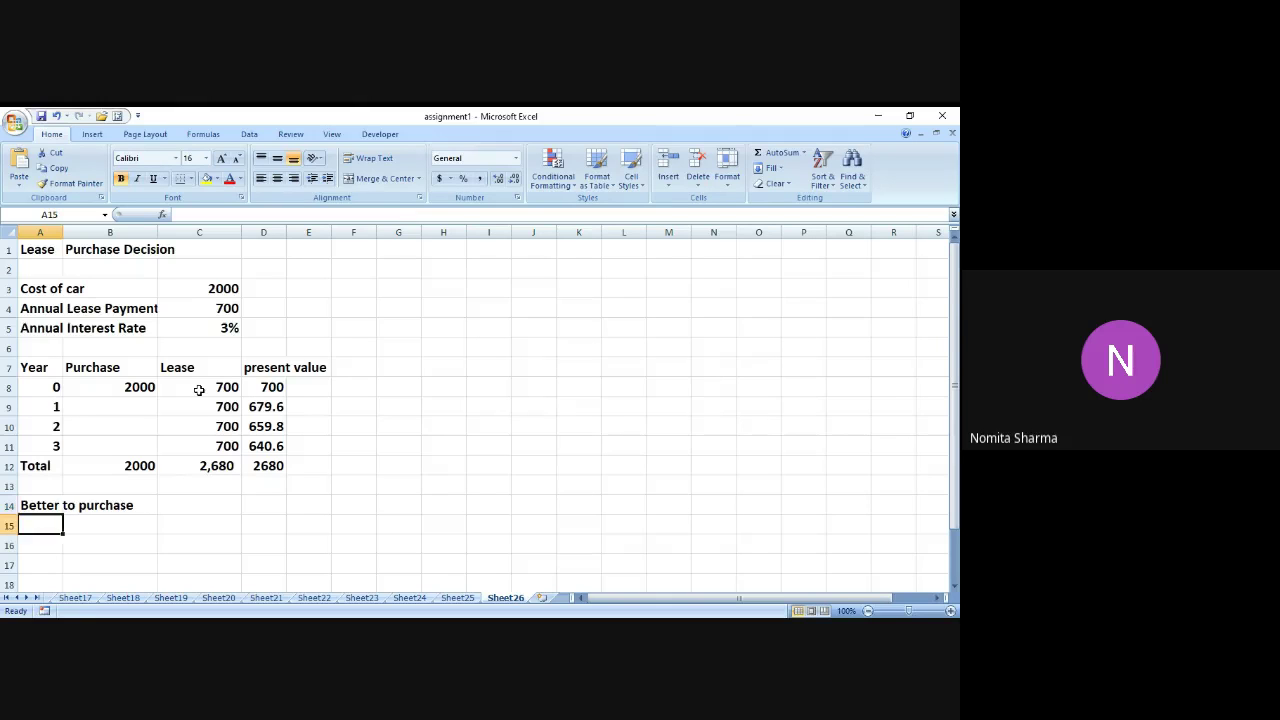
{"action": "key", "text": "Up"}
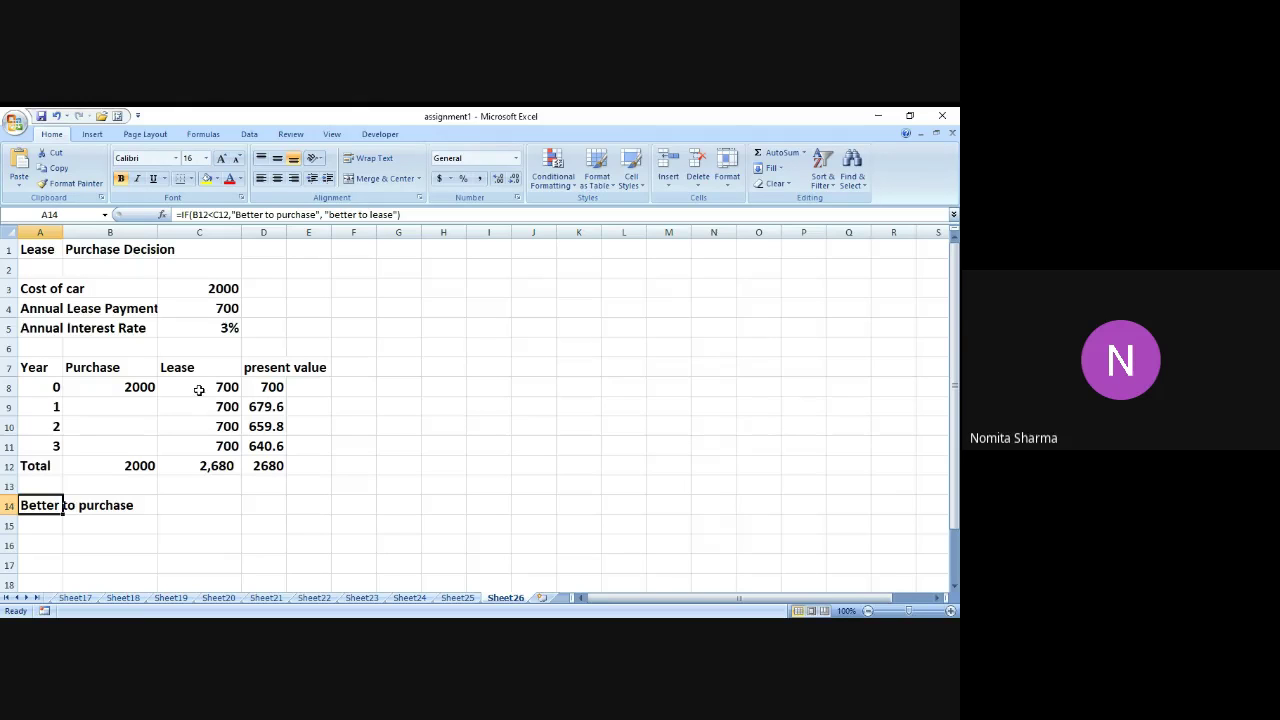
{"action": "left_click", "coordinate": [572, 629]}
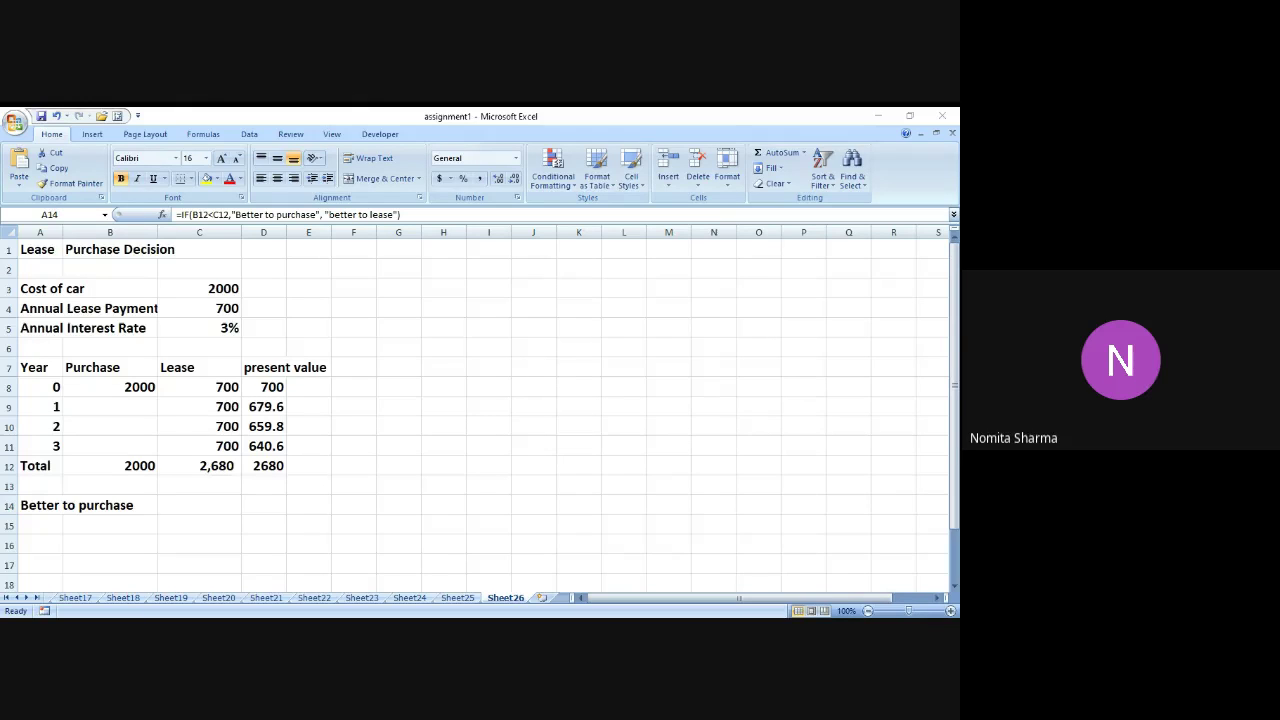